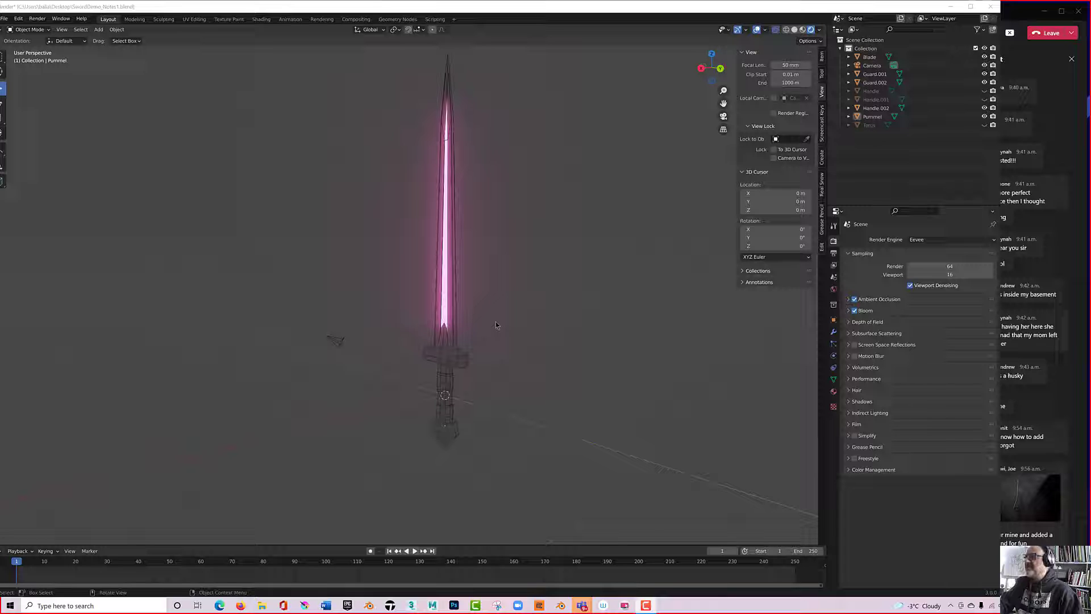
Render the current frame to check how the camera captures the sword.
key(F12)
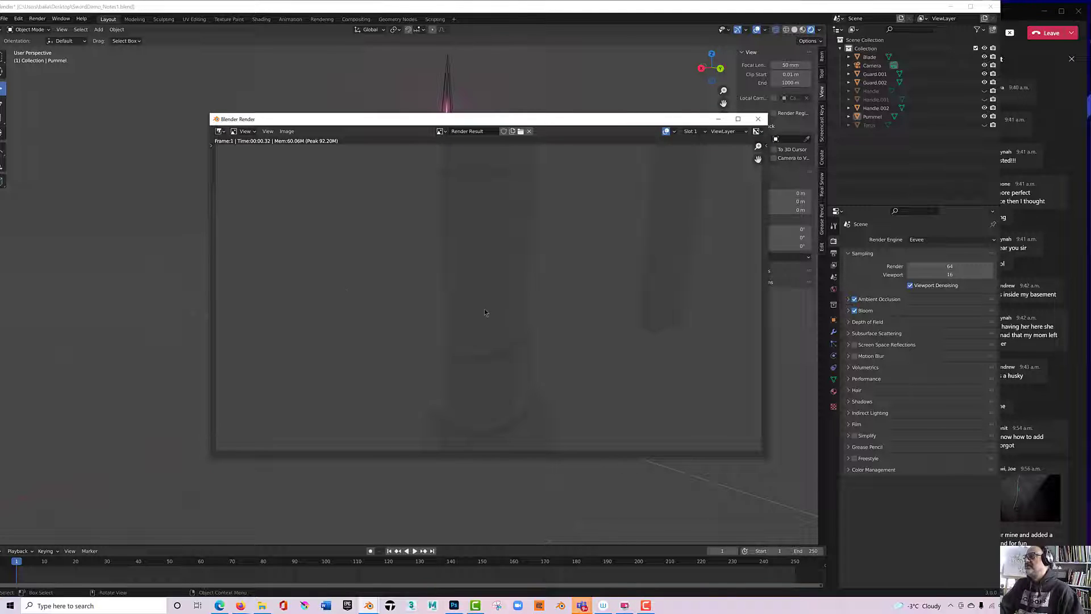
click(758, 119)
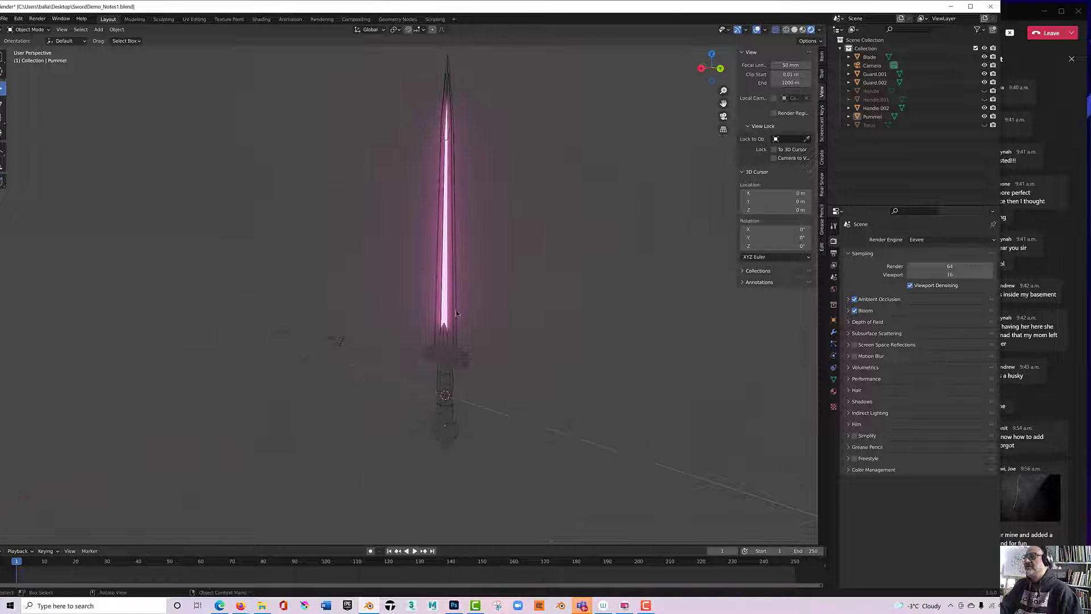
Select the camera, switch to its view and lock the camera to the view.
click(340, 342)
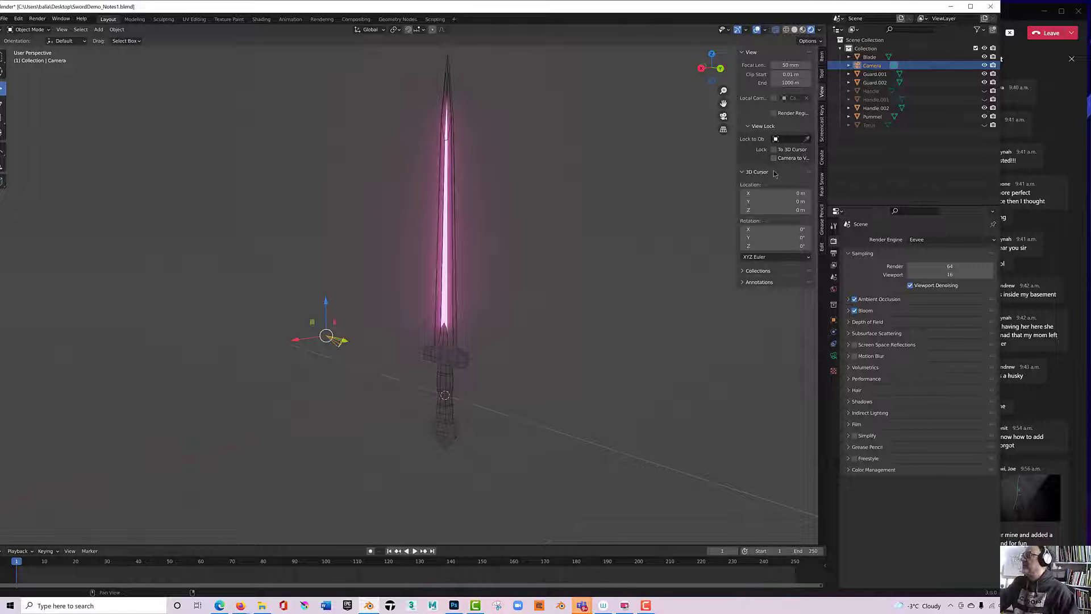
click(723, 116)
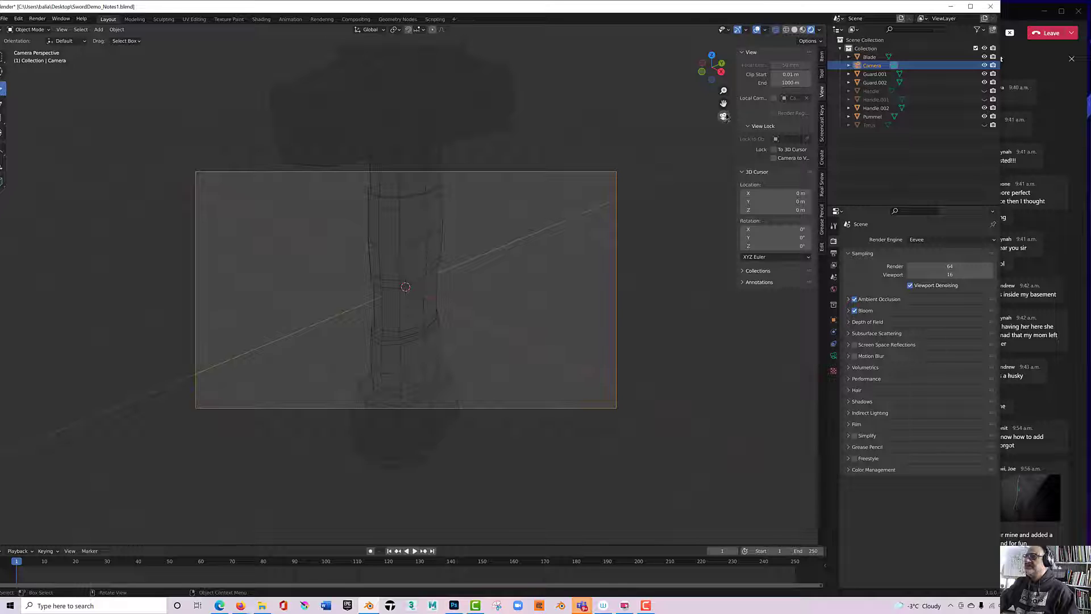
scroll(439, 299, down, 5)
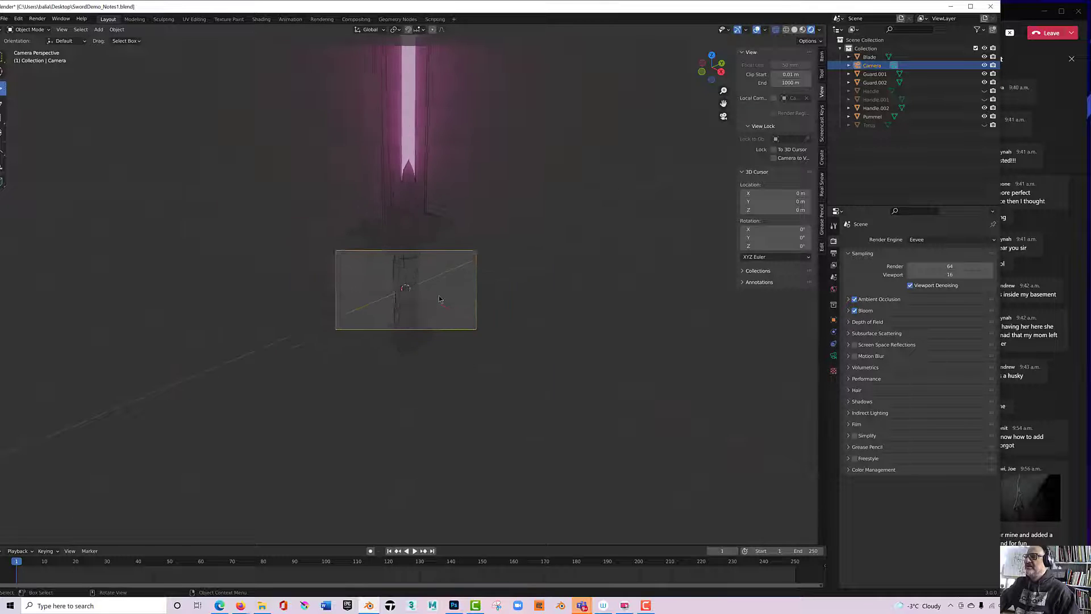
scroll(439, 300, up, 2)
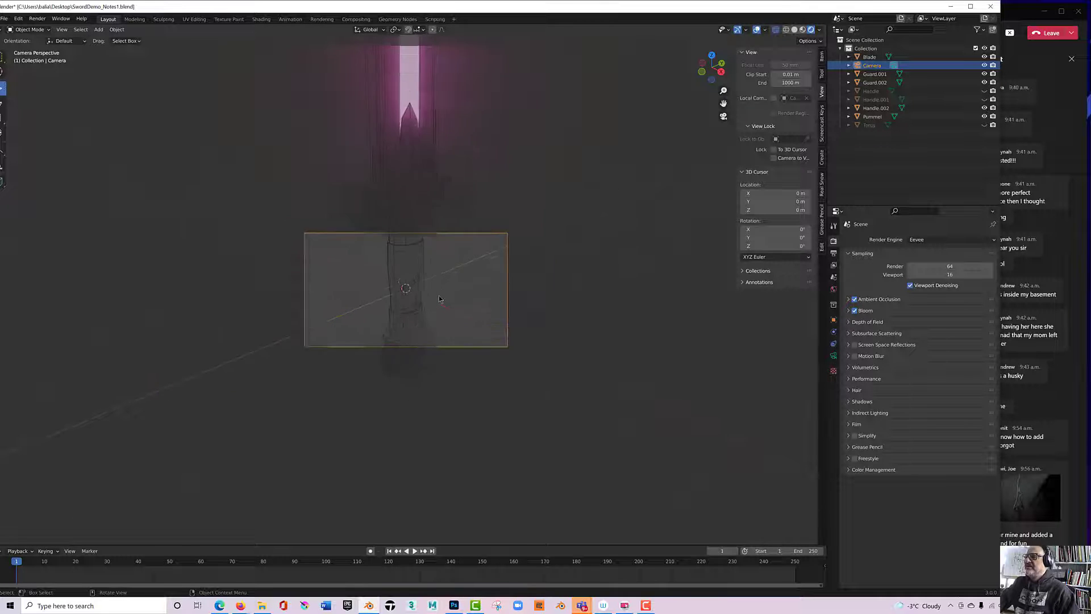
scroll(439, 300, down, 2)
scroll(439, 300, up, 4)
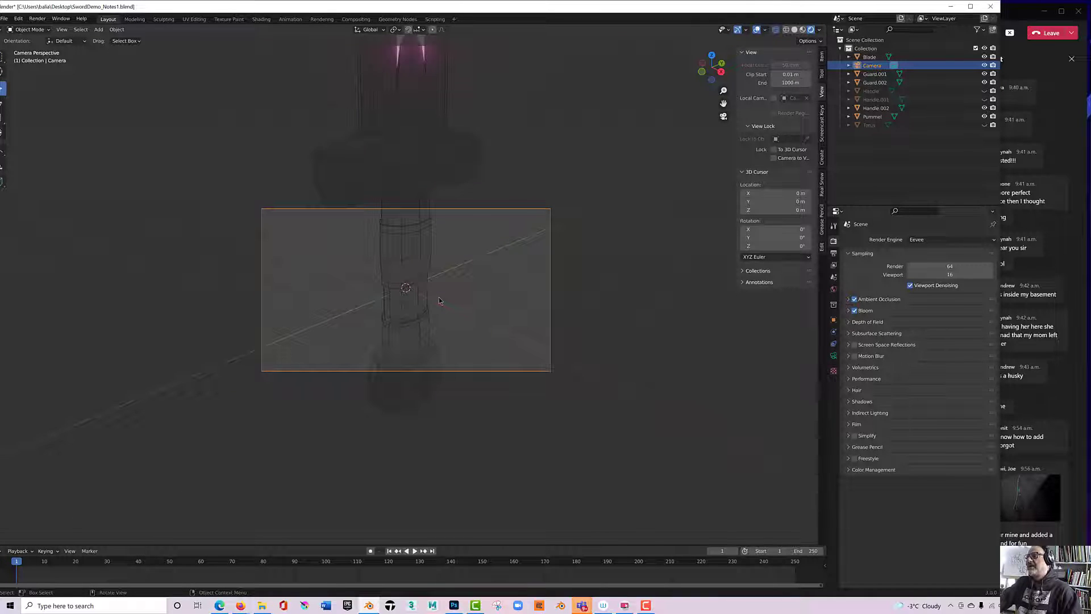
scroll(439, 297, down, 4)
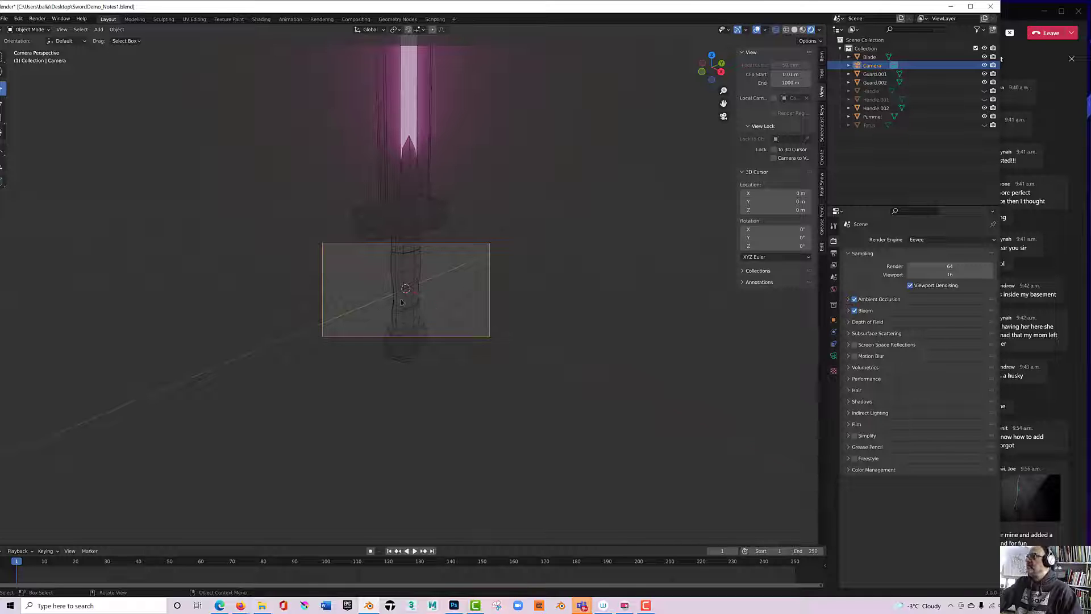
click(773, 159)
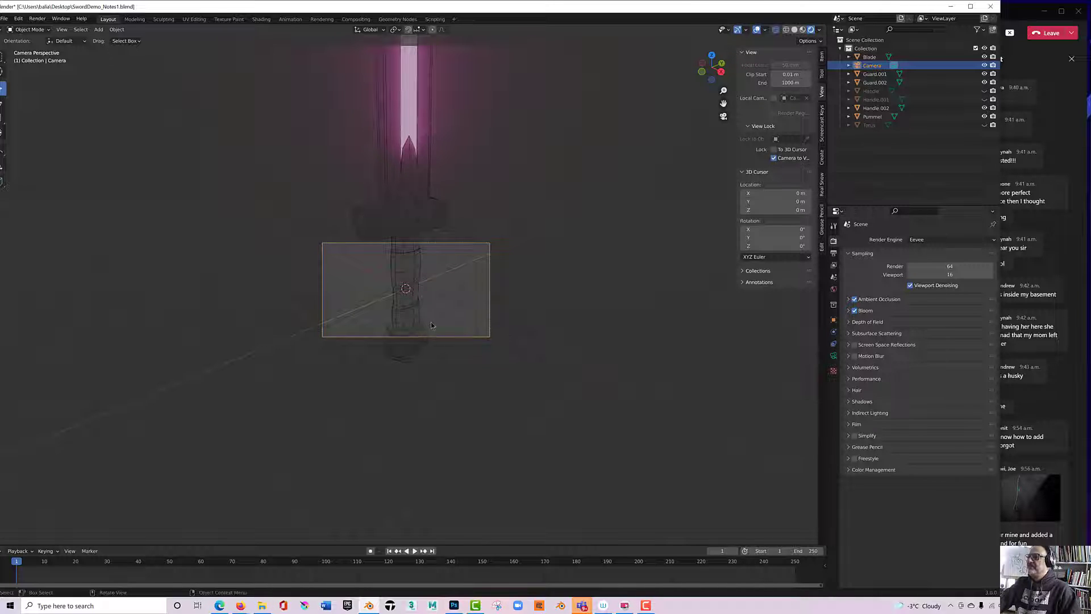
Pull back and re-angle the camera until the whole sword fits inside the frame, and leave the camera view.
scroll(434, 316, down, 6)
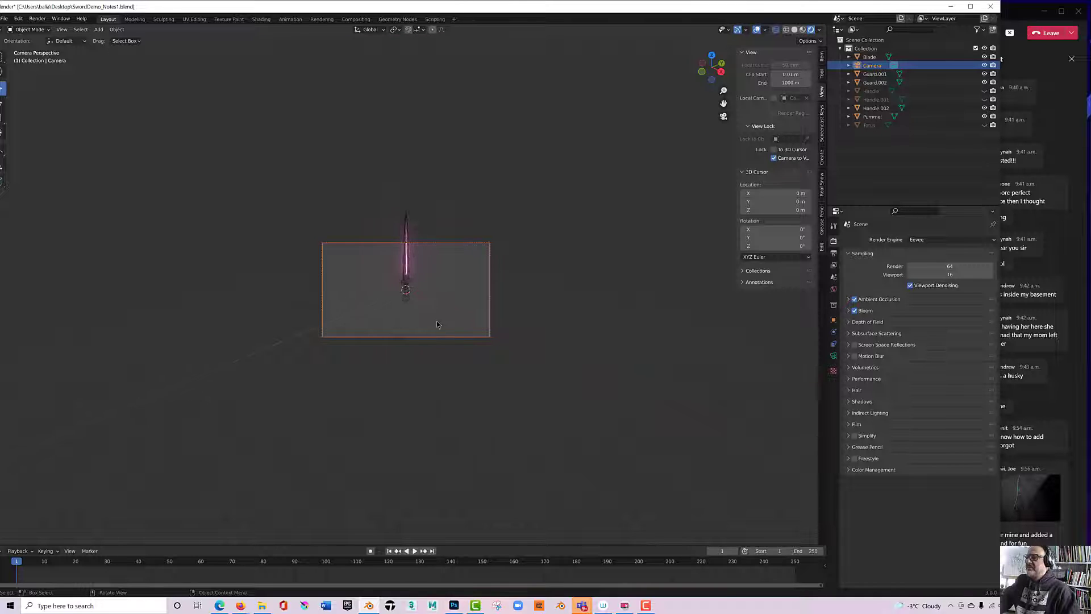
middle_drag(436, 322, 392, 314)
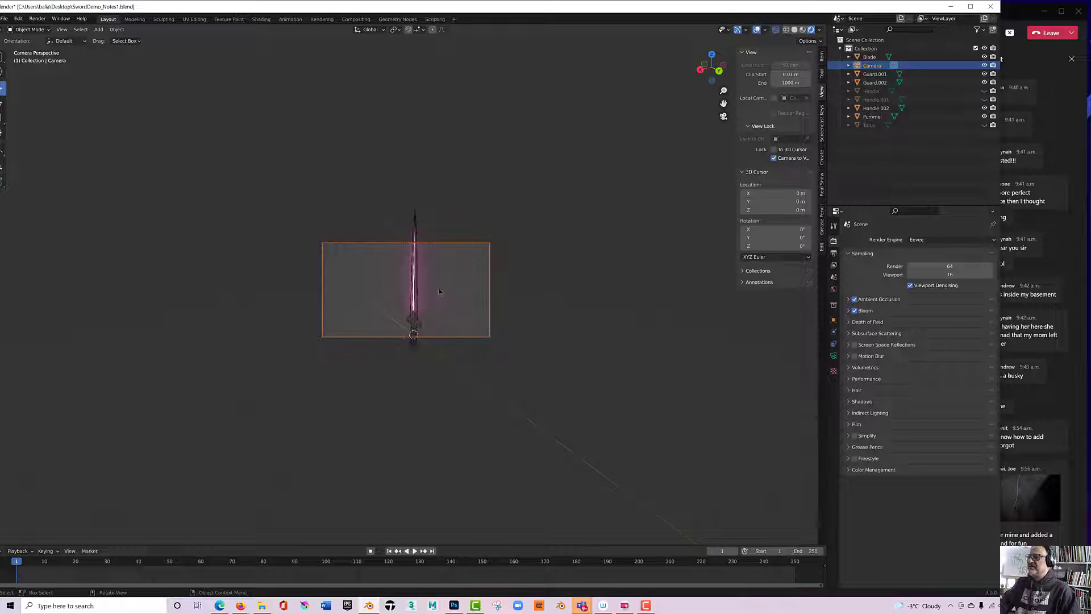
scroll(435, 289, up, 5)
scroll(434, 294, down, 7)
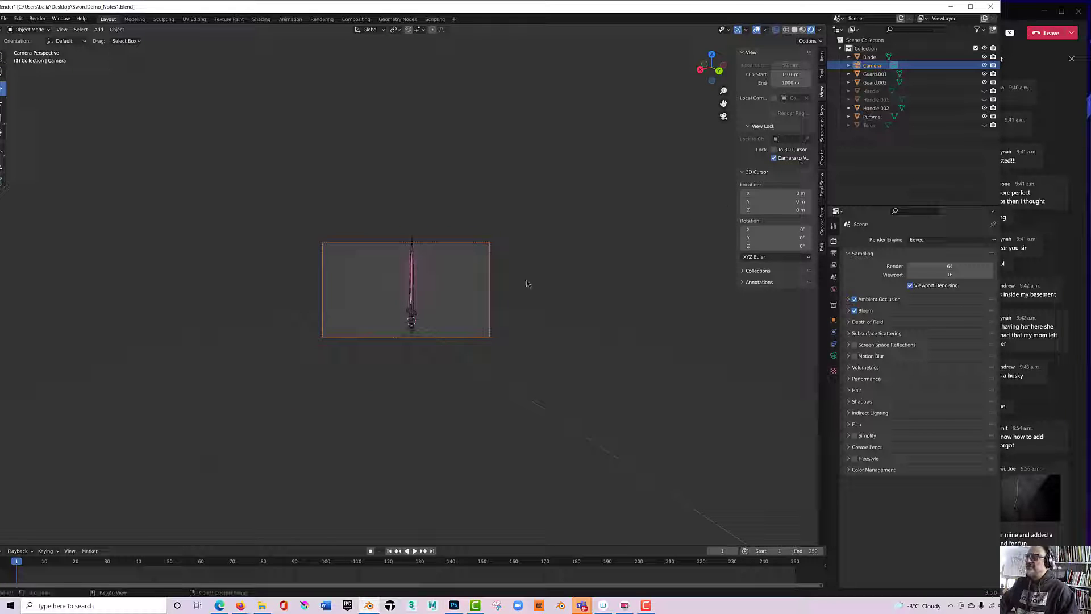
mouse_move(449, 291)
middle_down()
mouse_move(472, 302)
mouse_move(459, 306)
mouse_move(461, 284)
middle_up()
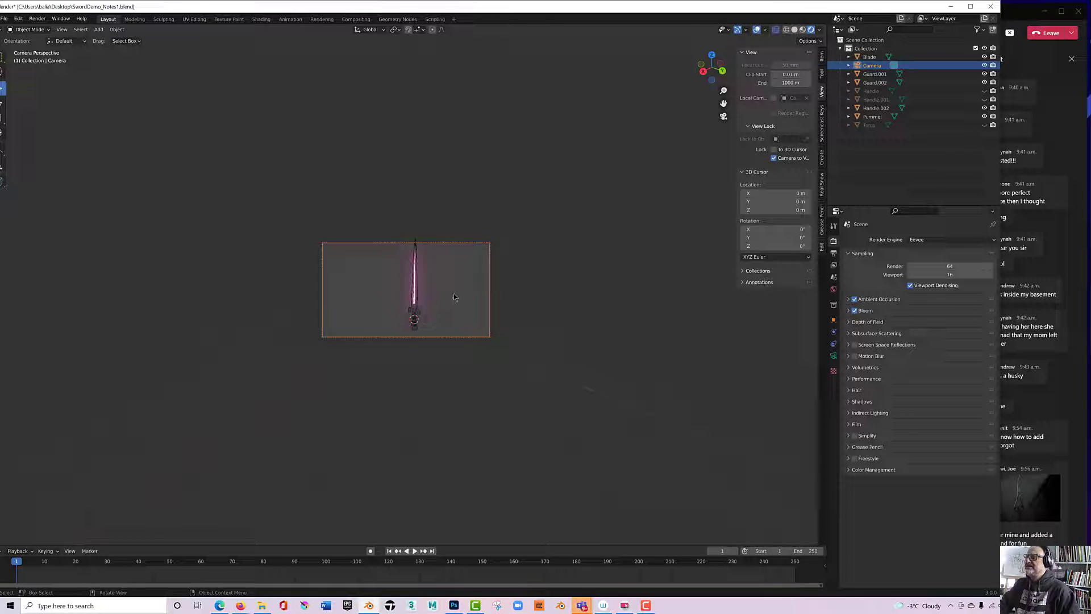
scroll(445, 290, down, 2)
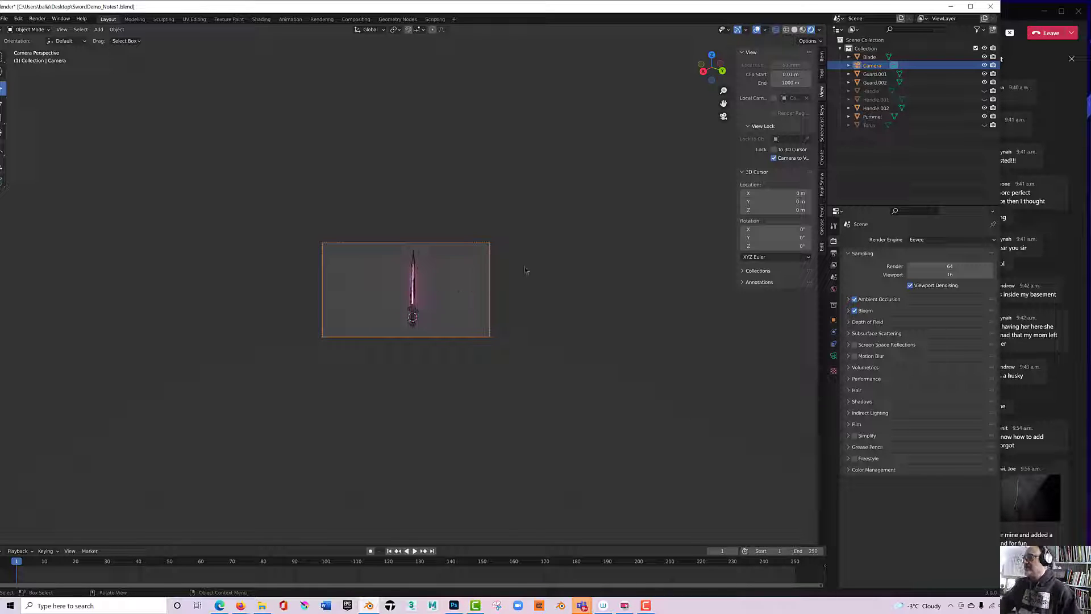
click(725, 118)
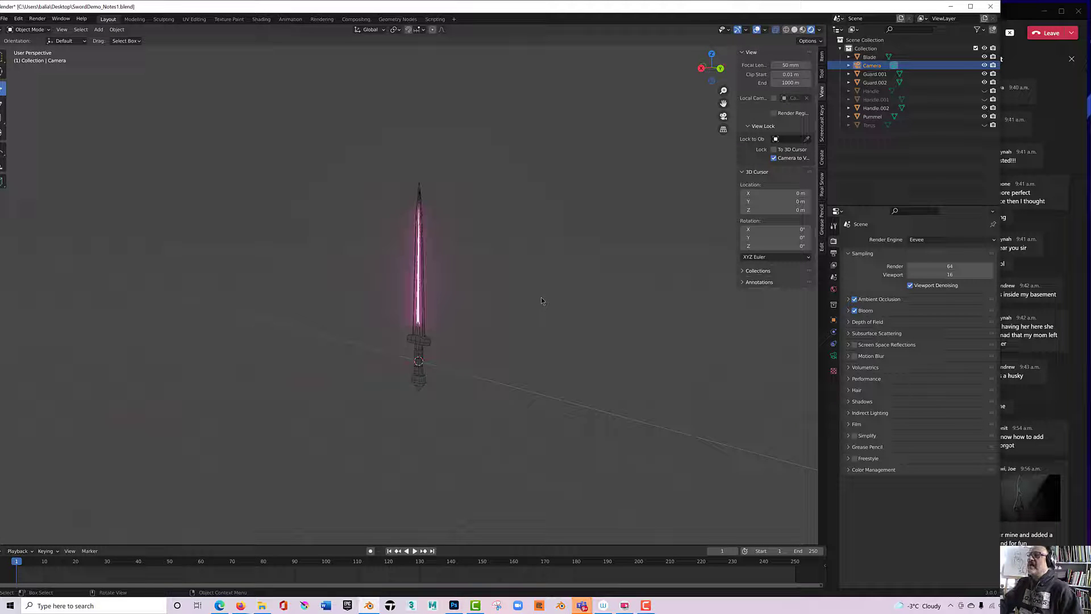
Add a plane at the sword's origin and scale it up by a factor of 10.
middle_drag(541, 297, 549, 309)
scroll(548, 309, up, 1)
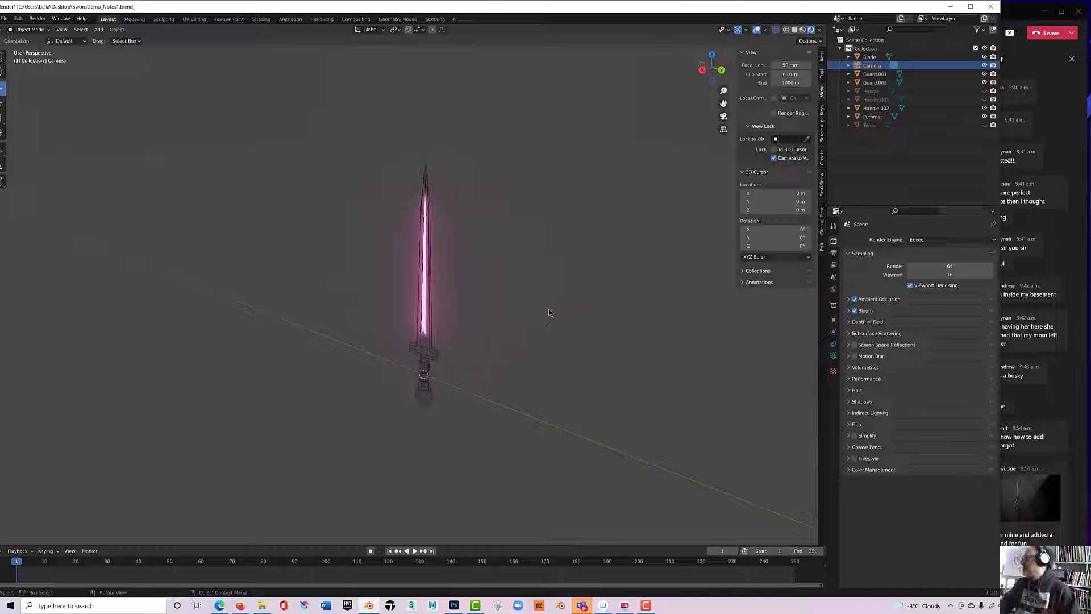
click(306, 252)
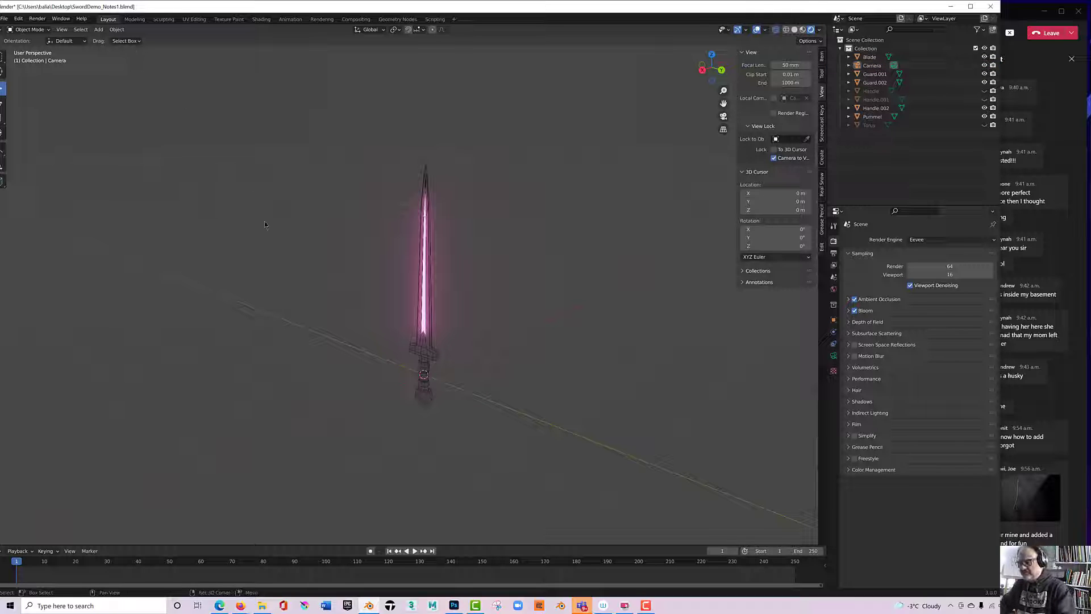
key(shift+a)
click(294, 223)
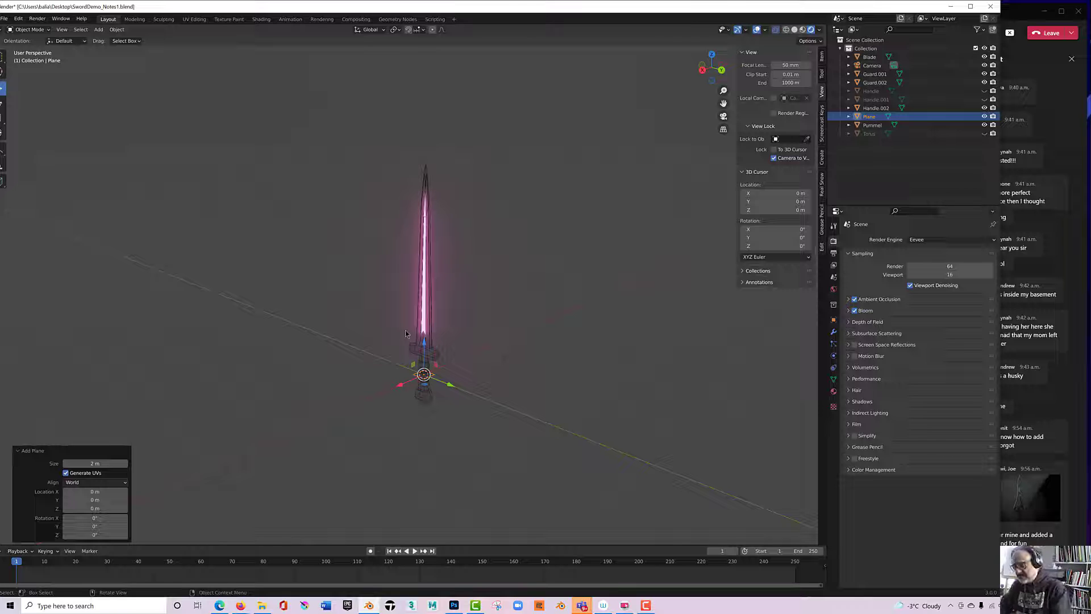
text(s10)
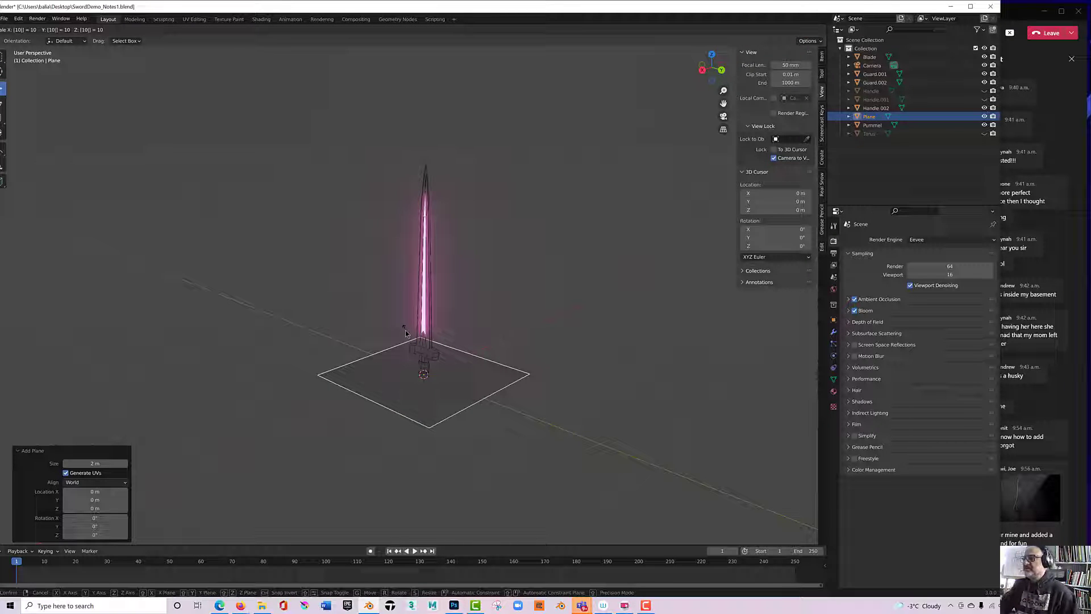
key(Return)
Extrude the plane's edge behind the sword straight up along Z by about 35 m to form a back wall.
middle_drag(423, 340, 414, 345)
key(Tab)
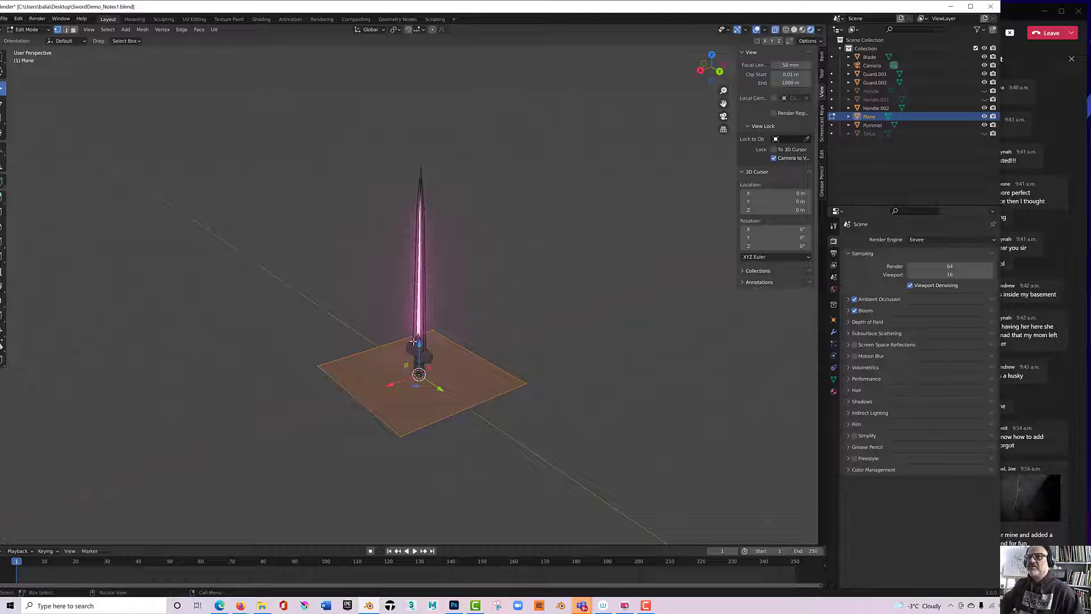
click(66, 30)
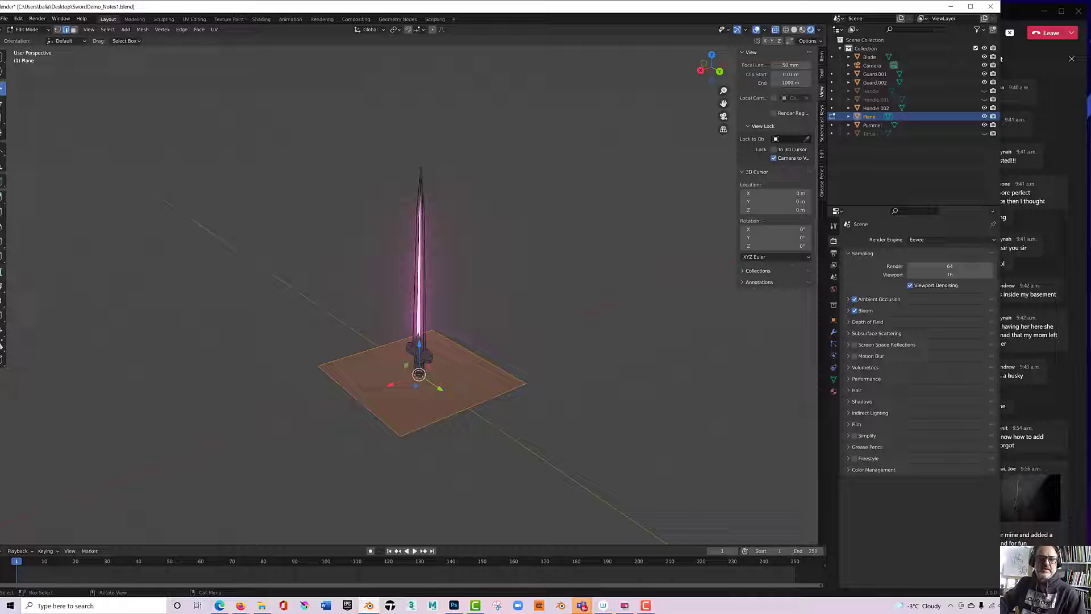
mouse_move(0, 176)
mouse_down()
mouse_move(73, 176)
mouse_move(1, 177)
mouse_up()
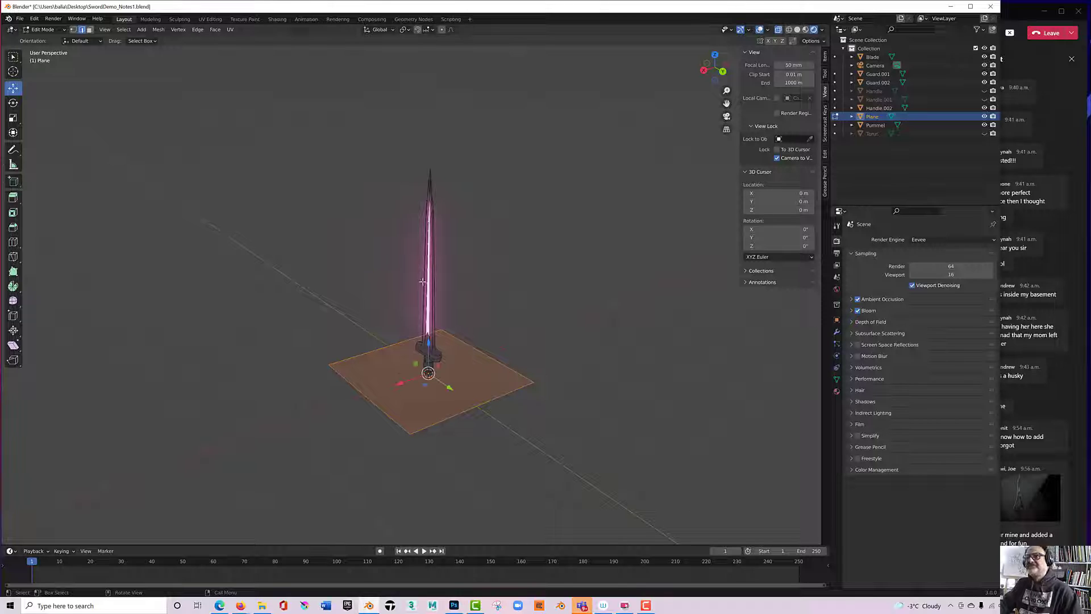
click(471, 348)
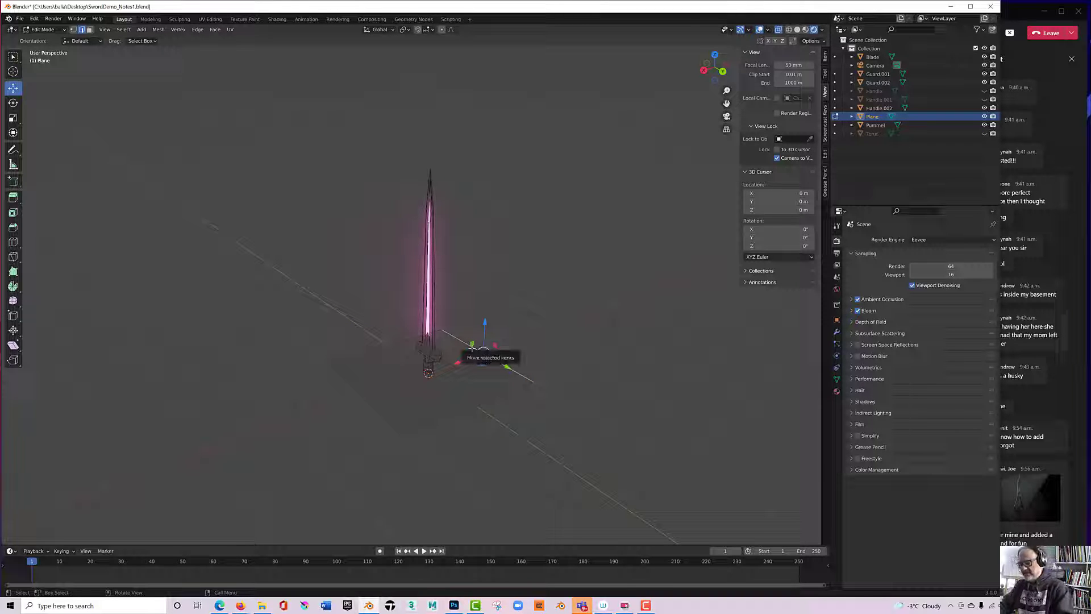
drag(471, 348, 432, 94)
key(z)
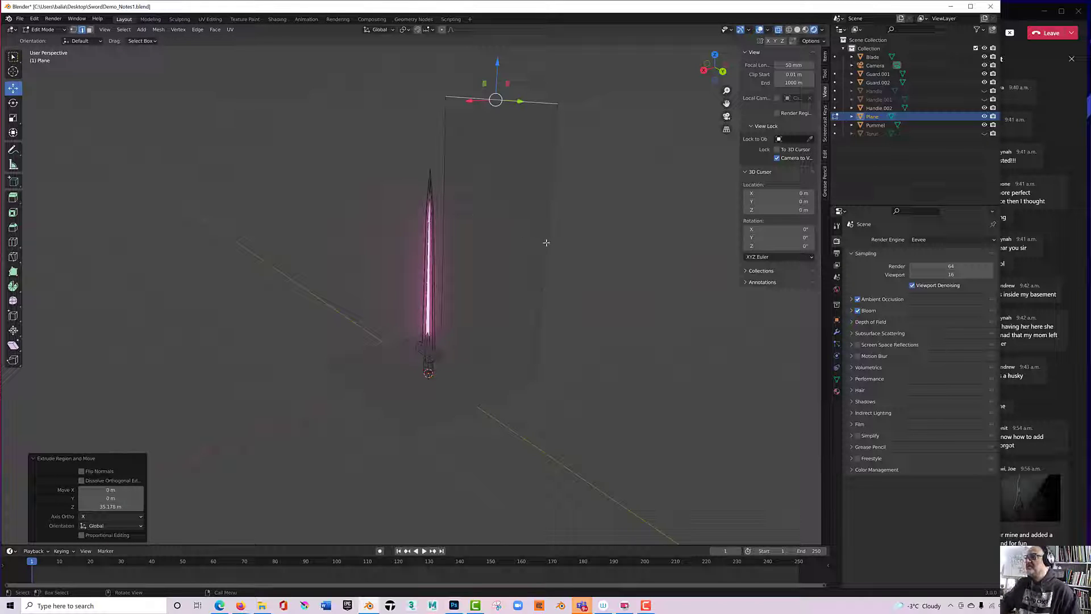
Widen the backdrop by moving one side's wall and floor edges outward along Y by about 14.4 m.
click(546, 242)
shift+click(503, 396)
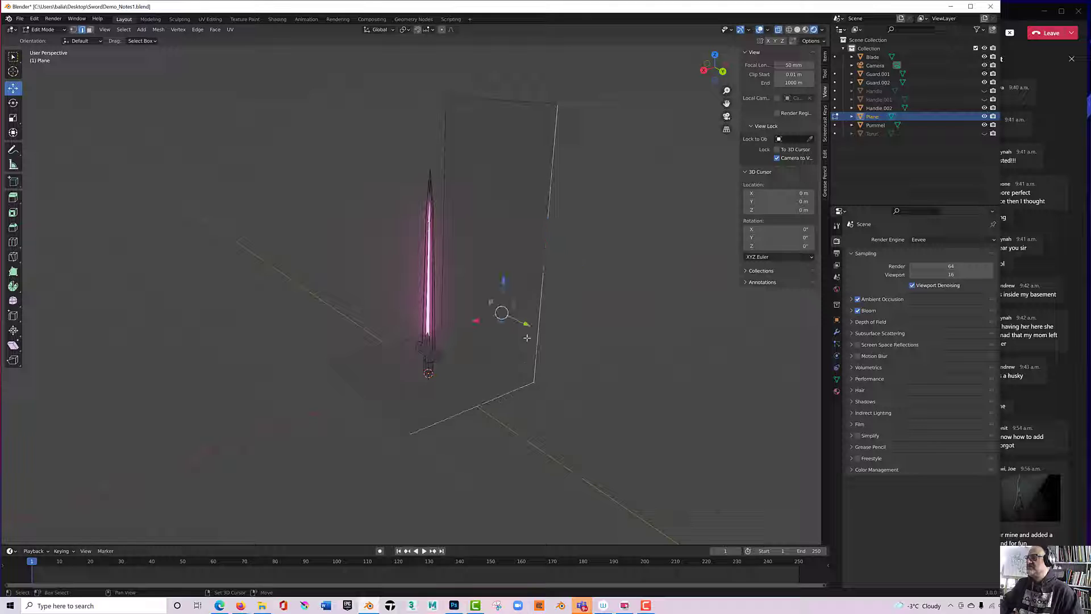
drag(526, 325, 630, 372)
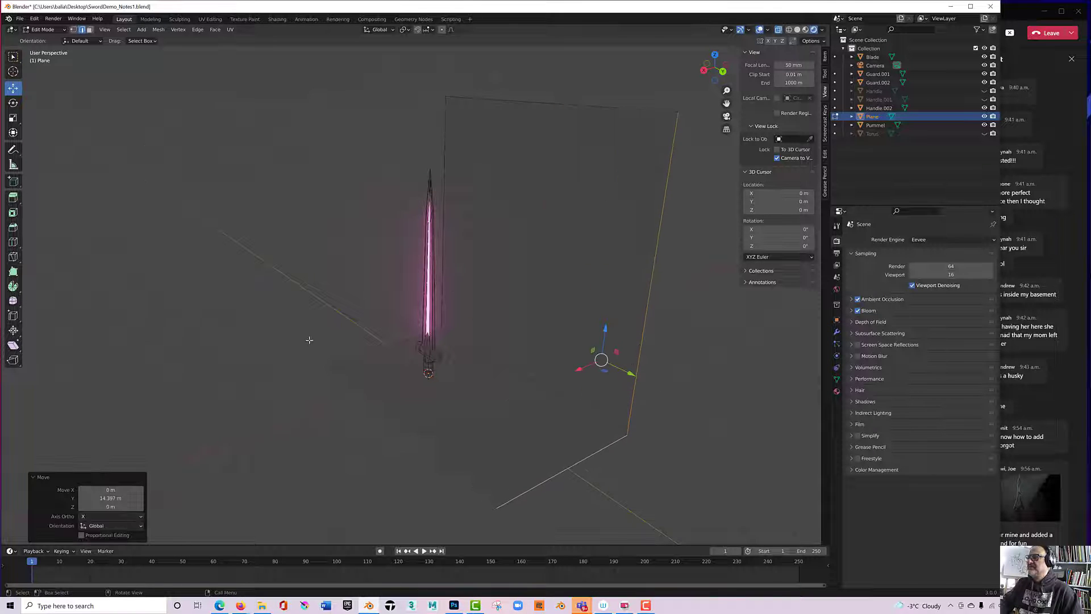
Move the wall and floor edges on the backdrop's opposite side outward by about -10.65 m along Y.
middle_drag(309, 339, 369, 341)
click(371, 349)
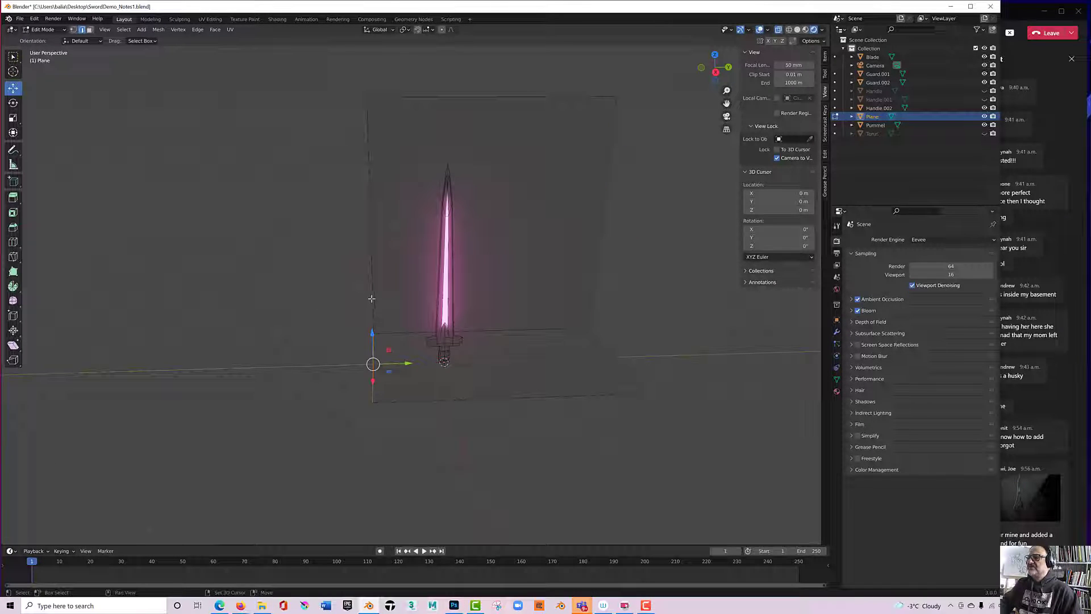
key(g)
key(y)
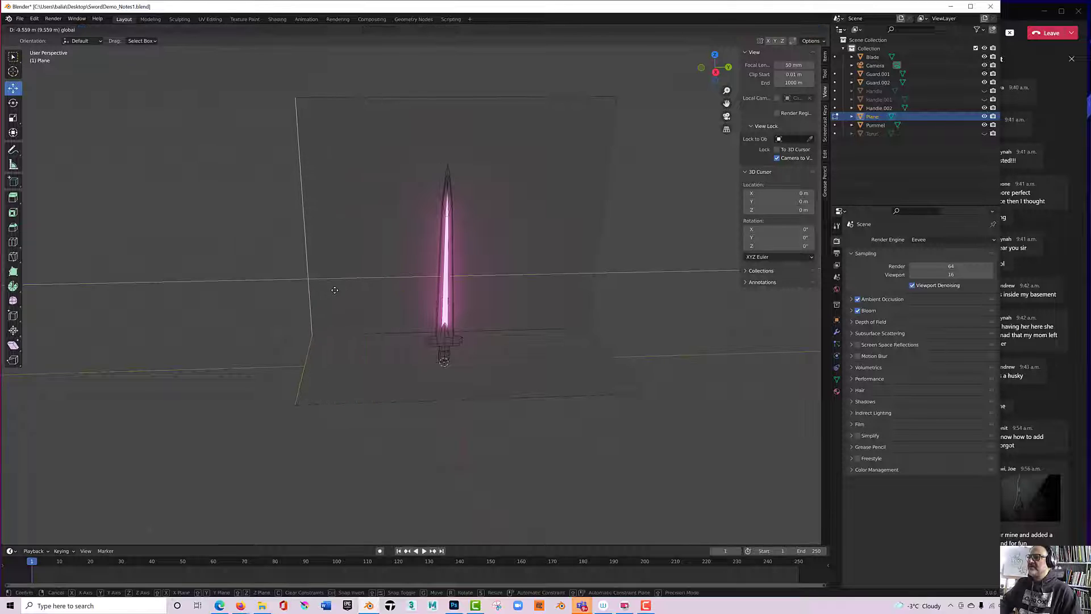
click(485, 296)
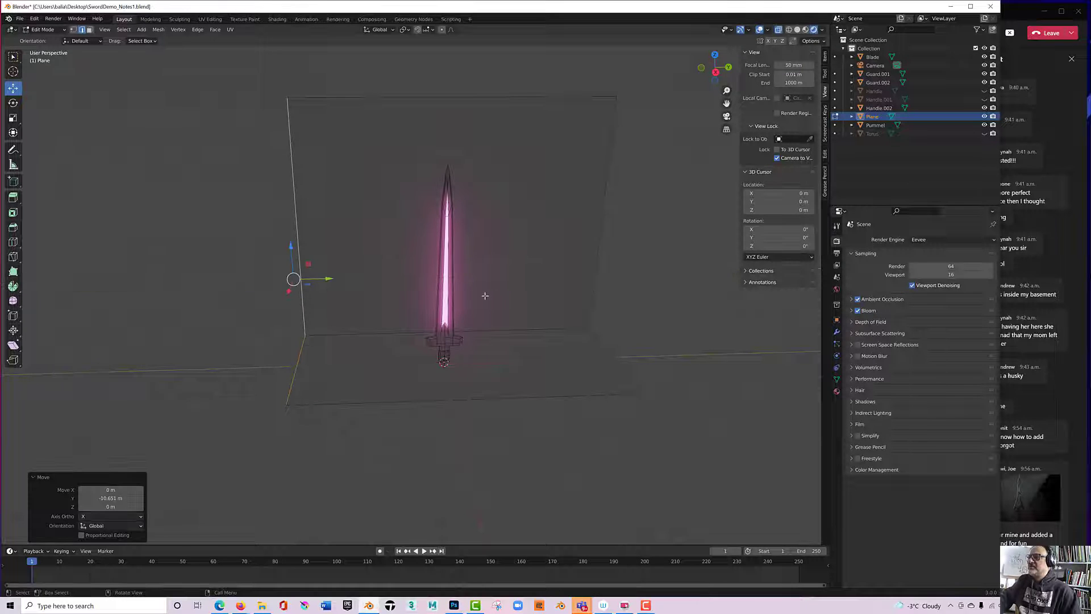
Extend the floor's front edge along X by about 12.6 m.
middle_drag(485, 296, 350, 387)
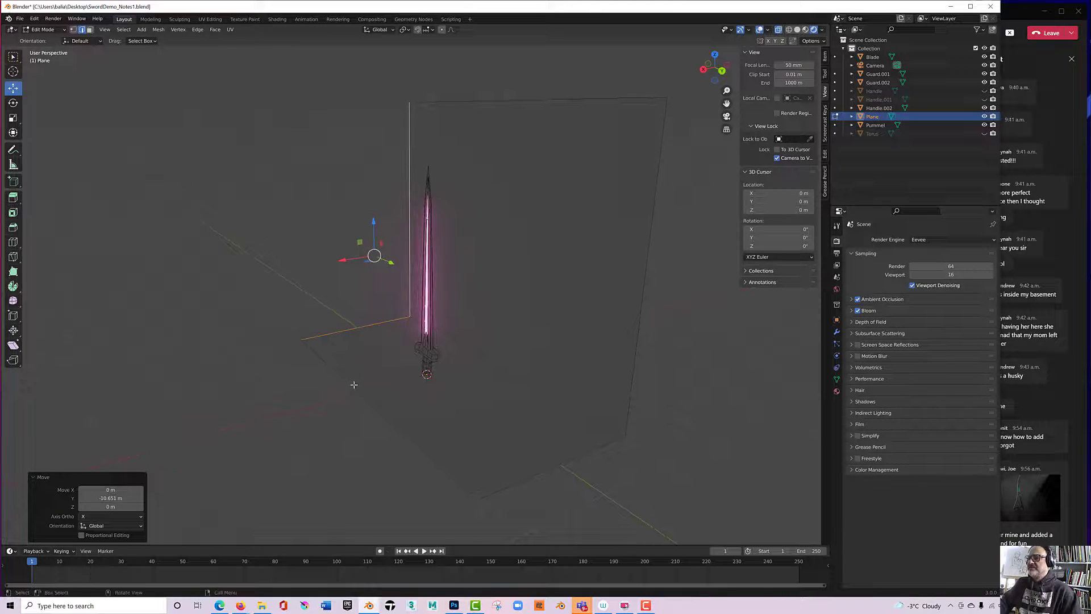
key(g)
key(x)
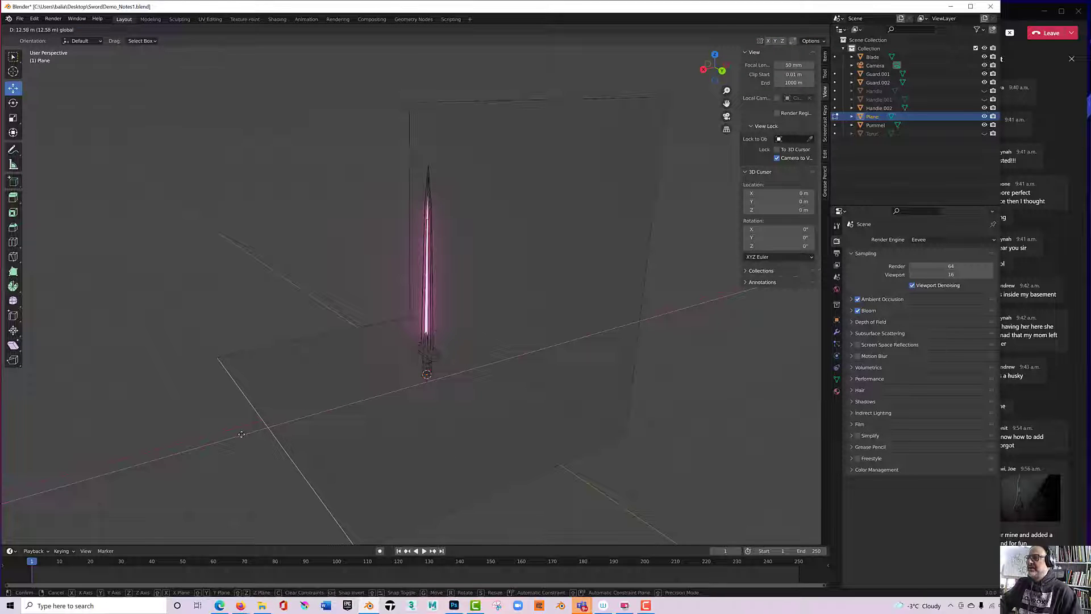
click(241, 434)
In Object Mode, move the backdrop about -7.1 m along X and lower it about 5.7 m along Z.
key(Tab)
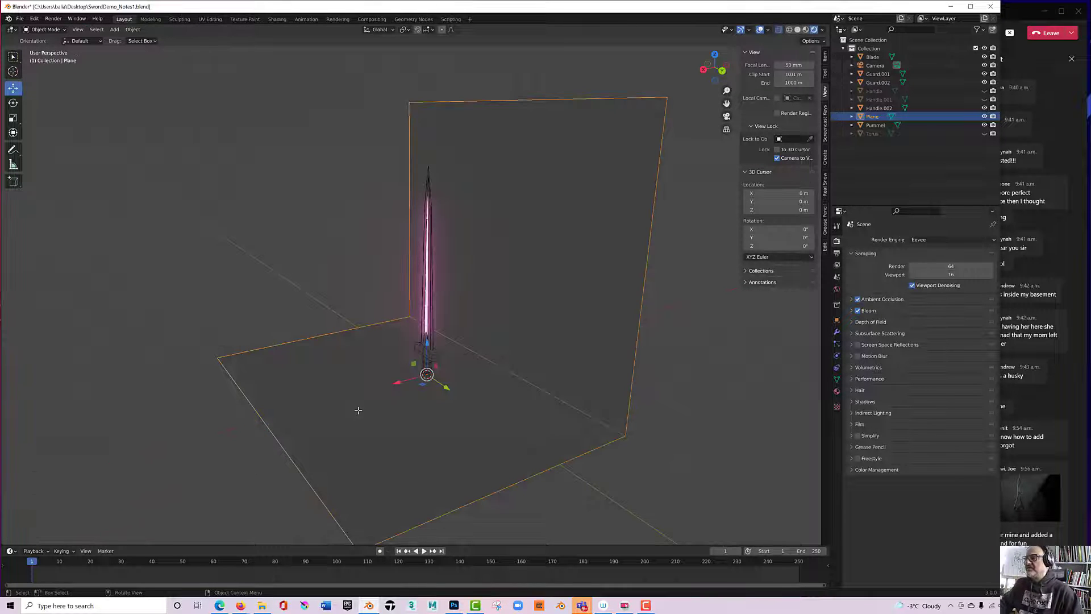
drag(407, 381, 468, 368)
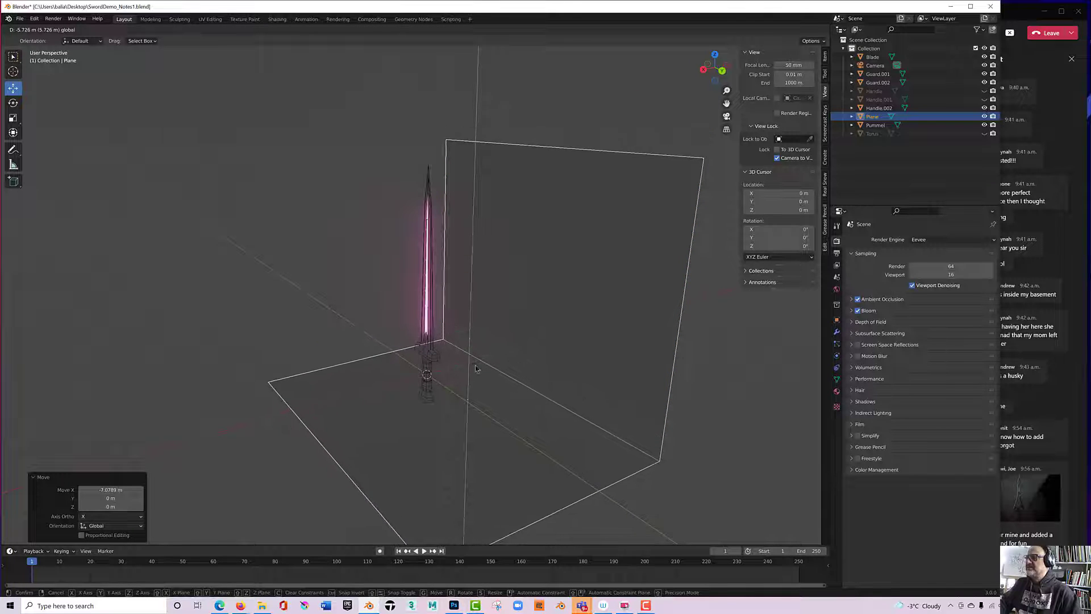
In Edit Mode with edge selection, raise the backdrop wall's upper edge about 93.5 m along Z.
key(Tab)
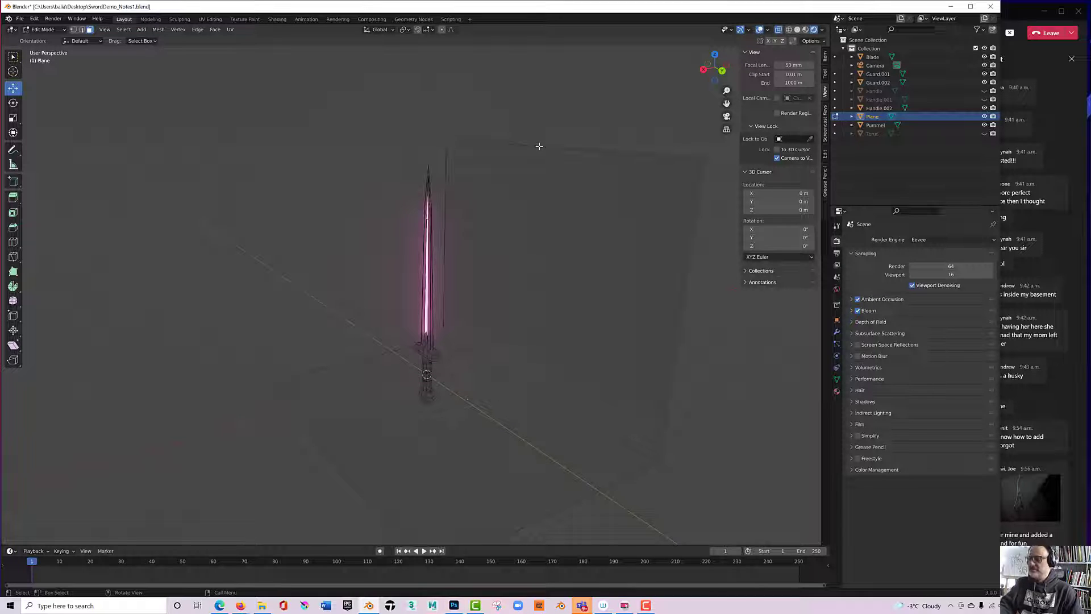
key(2)
click(539, 146)
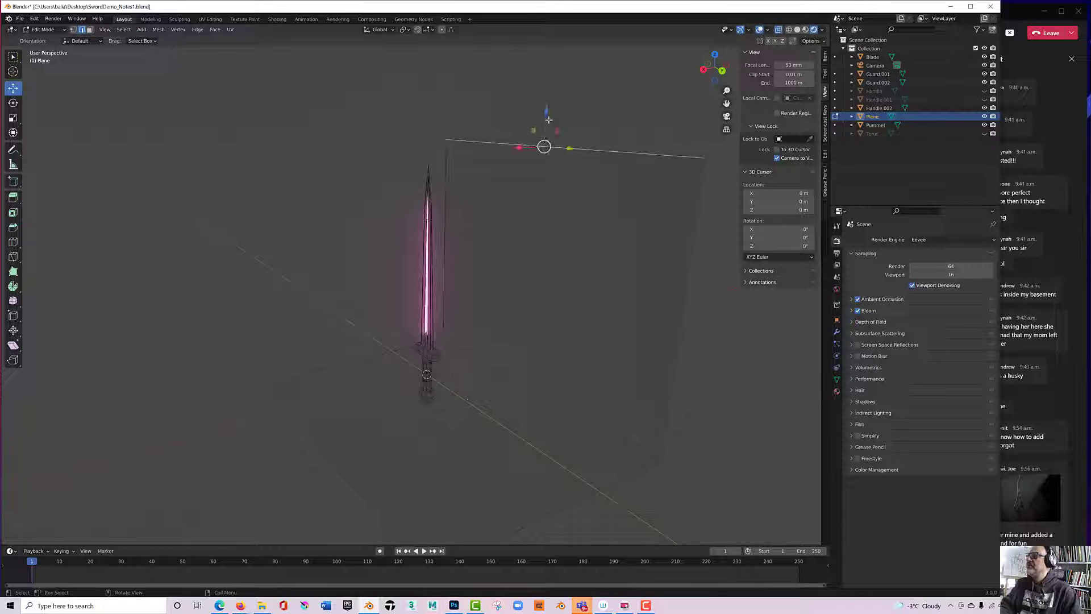
drag(547, 114, 551, 35)
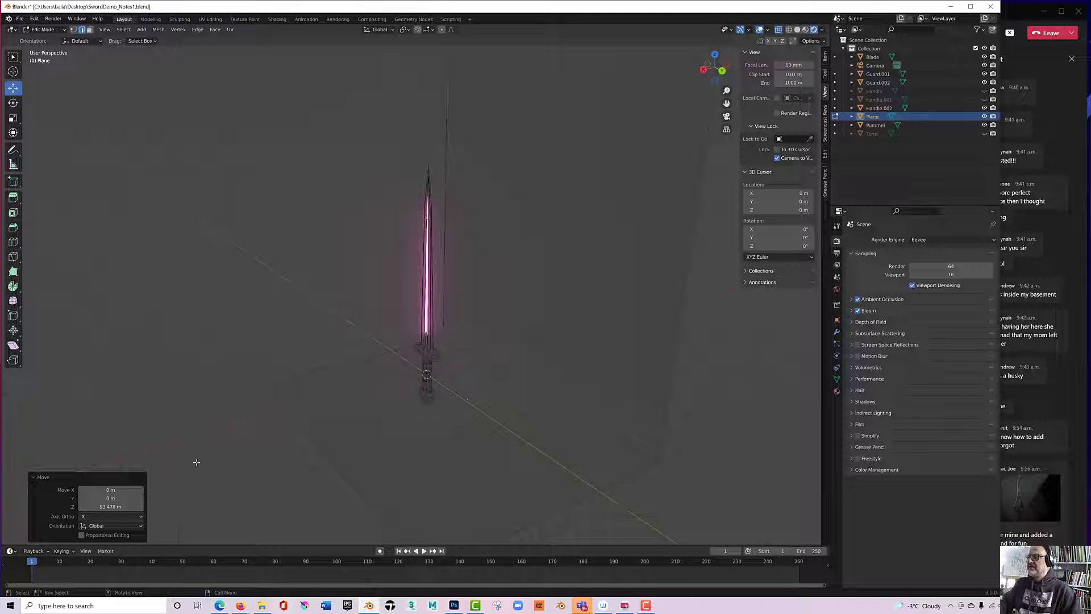
middle_drag(290, 351, 336, 363)
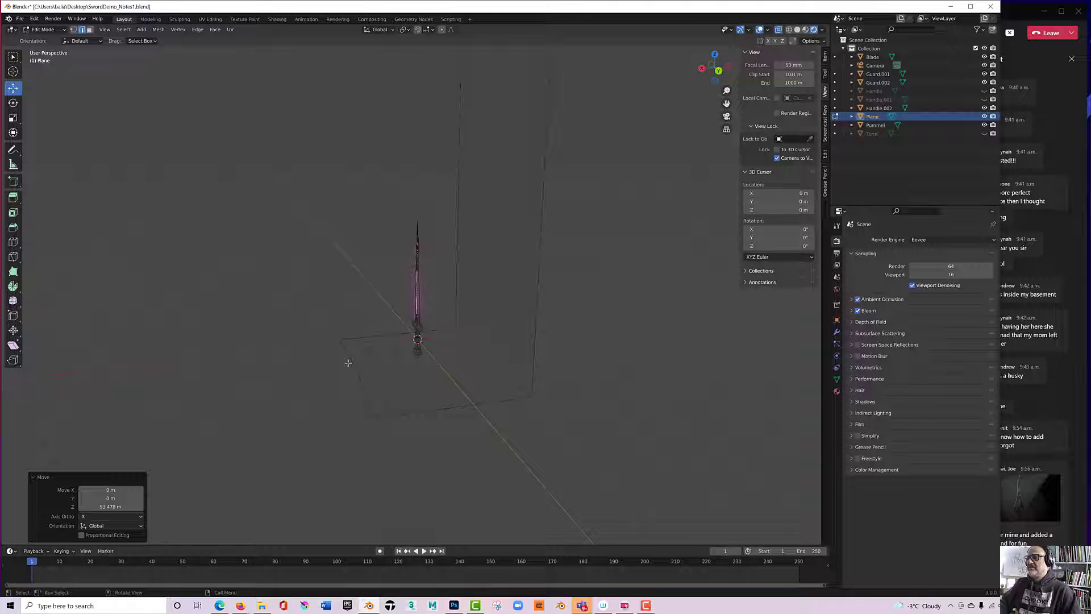
click(348, 362)
drag(331, 376, 200, 397)
Select the side edges of the floor and wall and scale them by about 1.624 along Y to widen the backdrop.
mouse_move(340, 361)
middle_down()
mouse_move(390, 370)
mouse_move(352, 369)
middle_up()
click(347, 368)
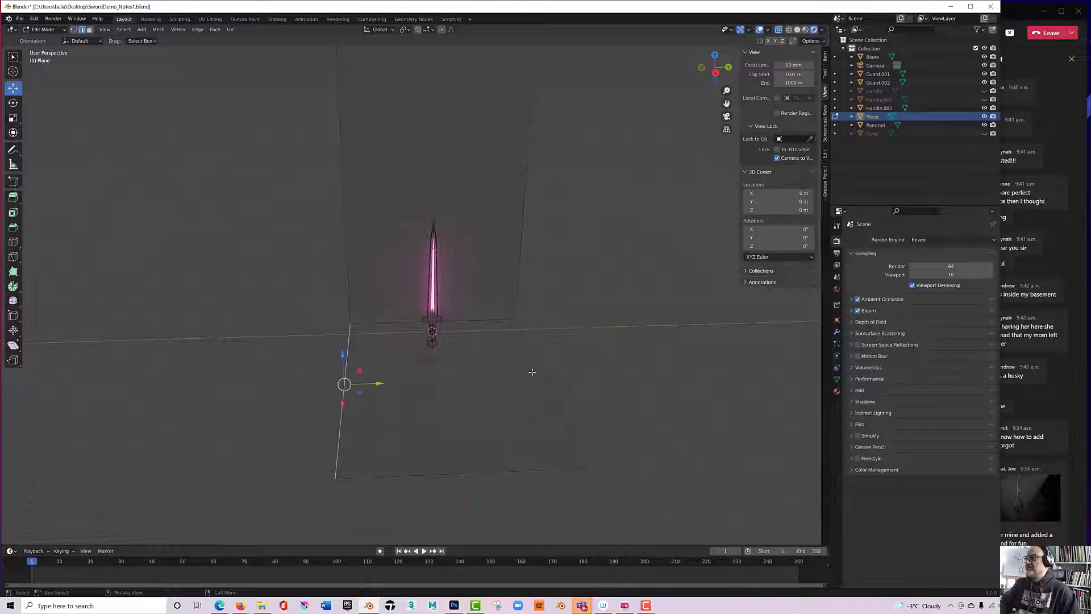
shift+click(541, 373)
shift+click(522, 259)
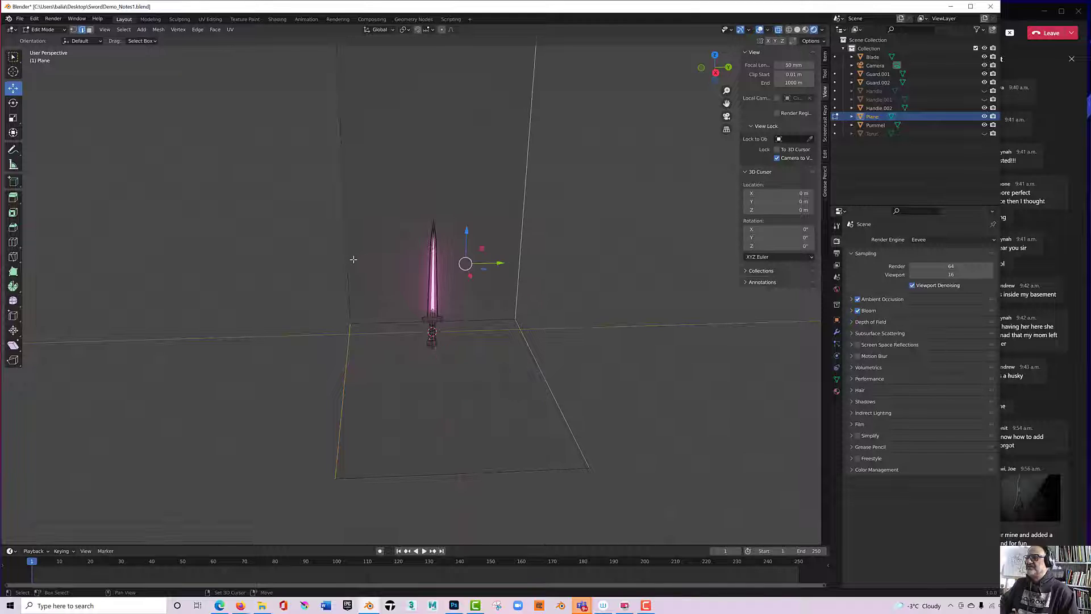
shift+click(346, 260)
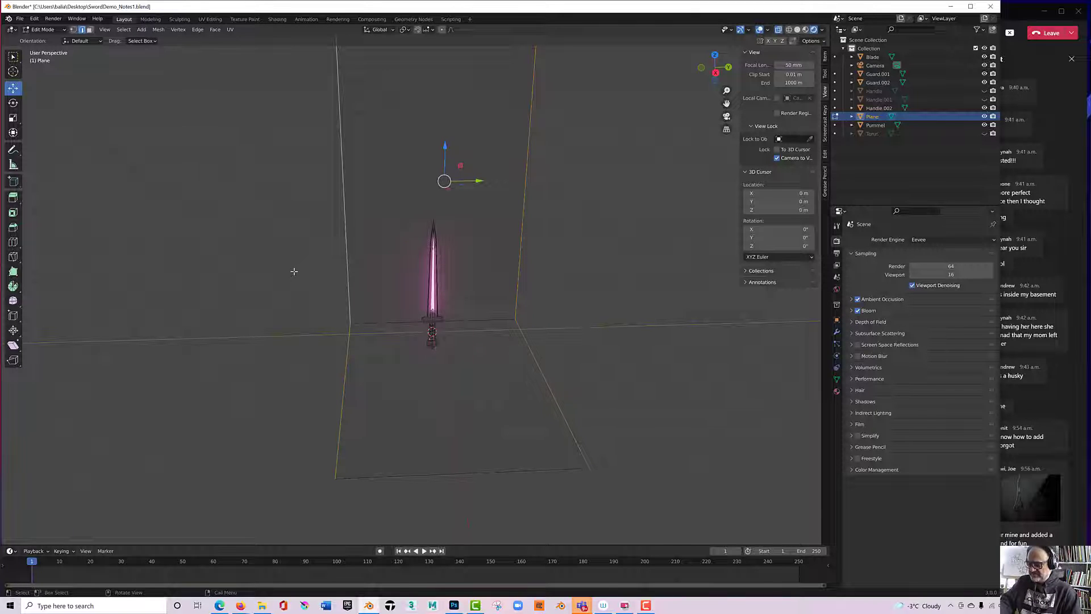
key(s)
key(y)
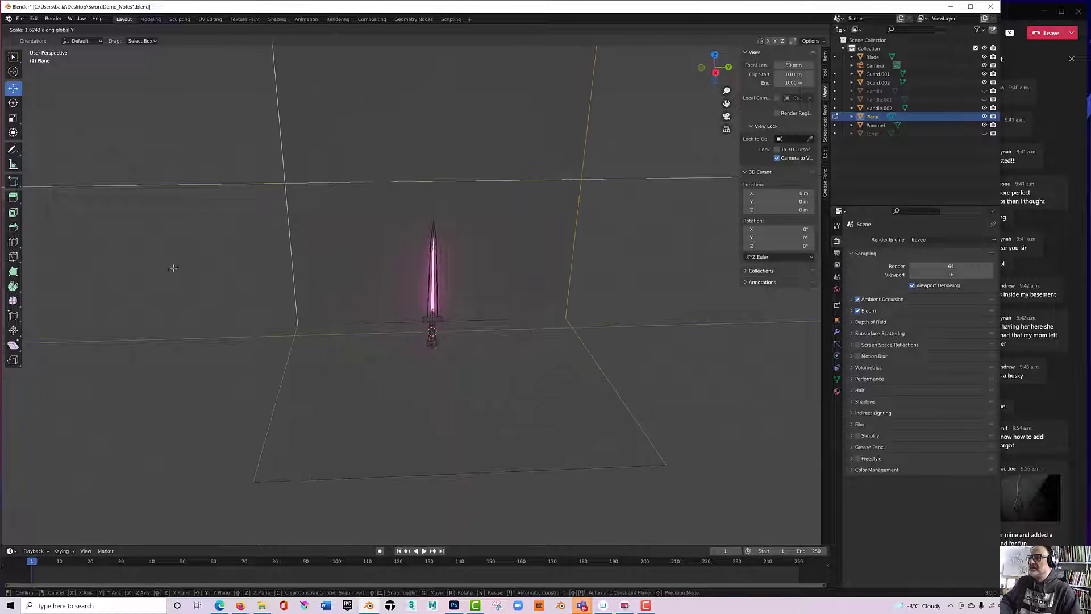
click(173, 267)
Switch to solid shading and bevel the edge where the floor meets the wall to about 2.34 m wide.
middle_drag(510, 276, 433, 294)
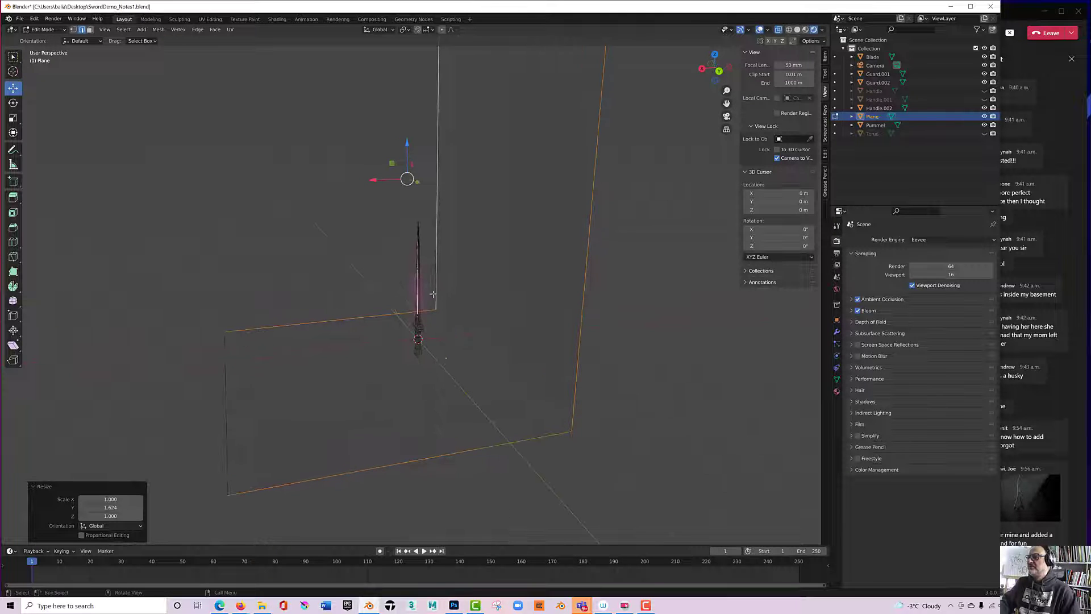
click(464, 336)
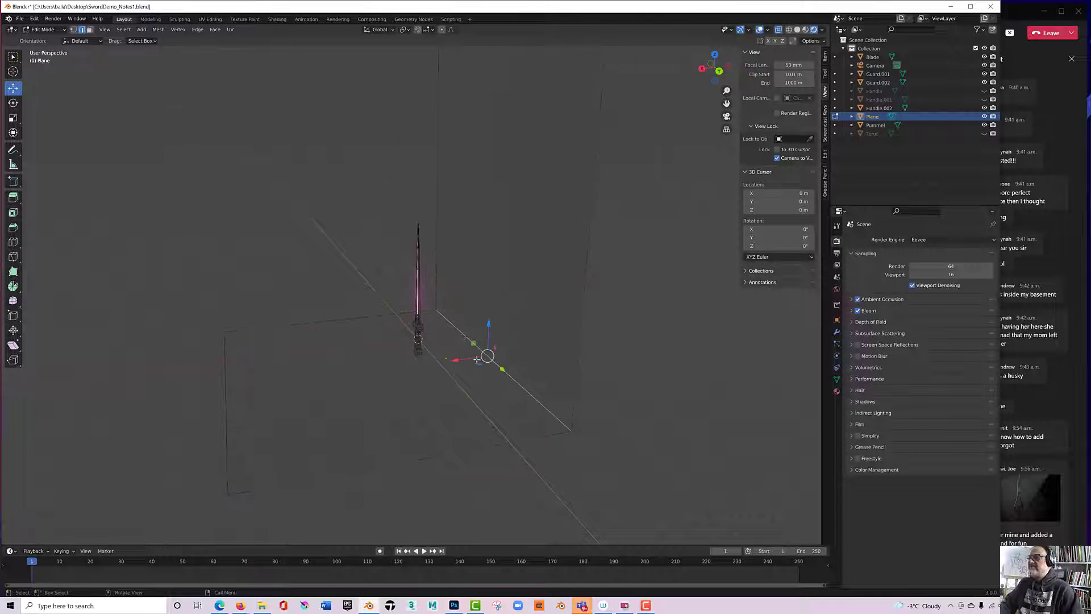
click(797, 30)
mouse_move(387, 223)
middle_down()
mouse_move(366, 249)
mouse_move(388, 262)
mouse_move(364, 260)
middle_up()
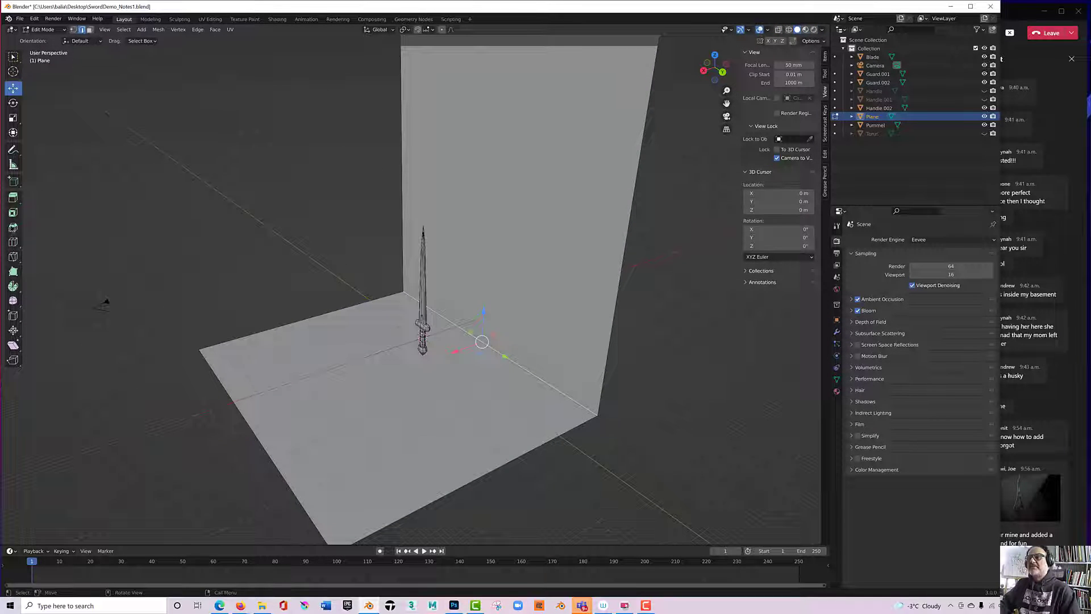
click(13, 226)
drag(455, 319, 365, 310)
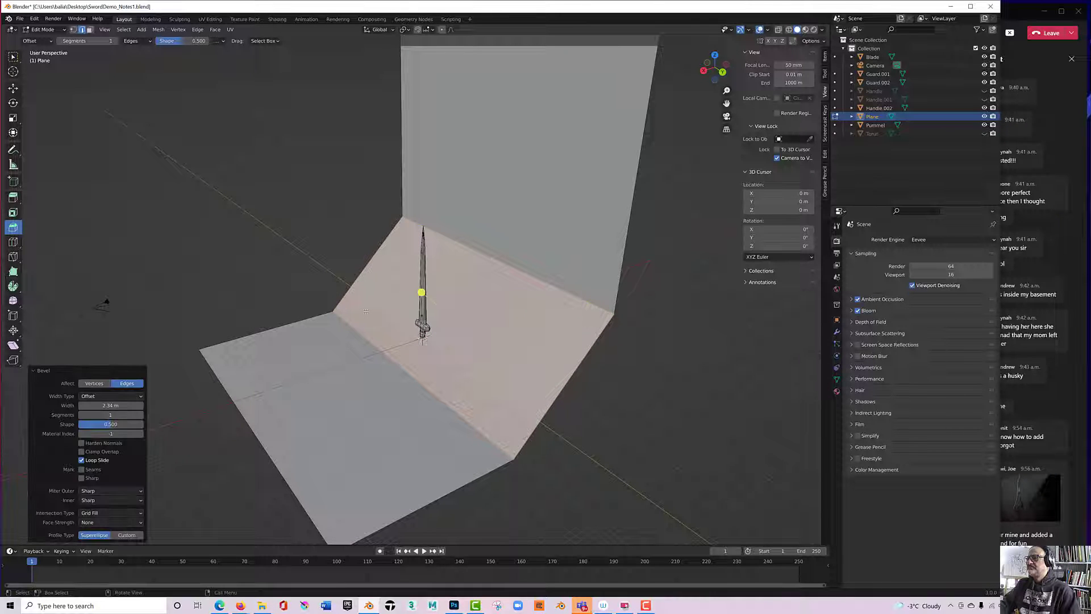
Increase the bevel's segments to 10 to curve the transition between floor and wall.
click(140, 415)
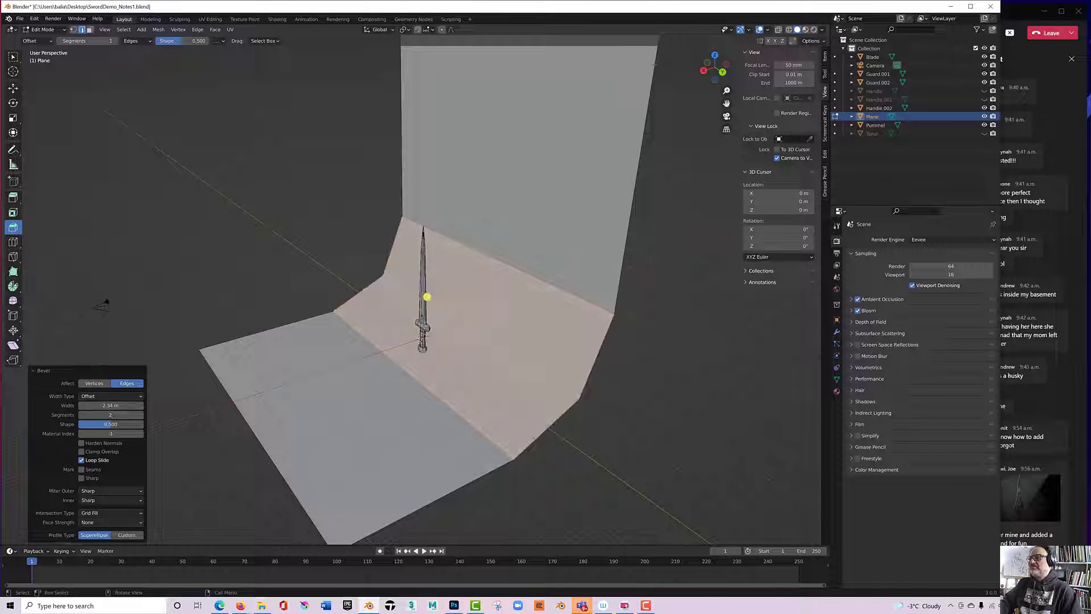
click(140, 415)
click(141, 415)
click(140, 415)
click(140, 415)
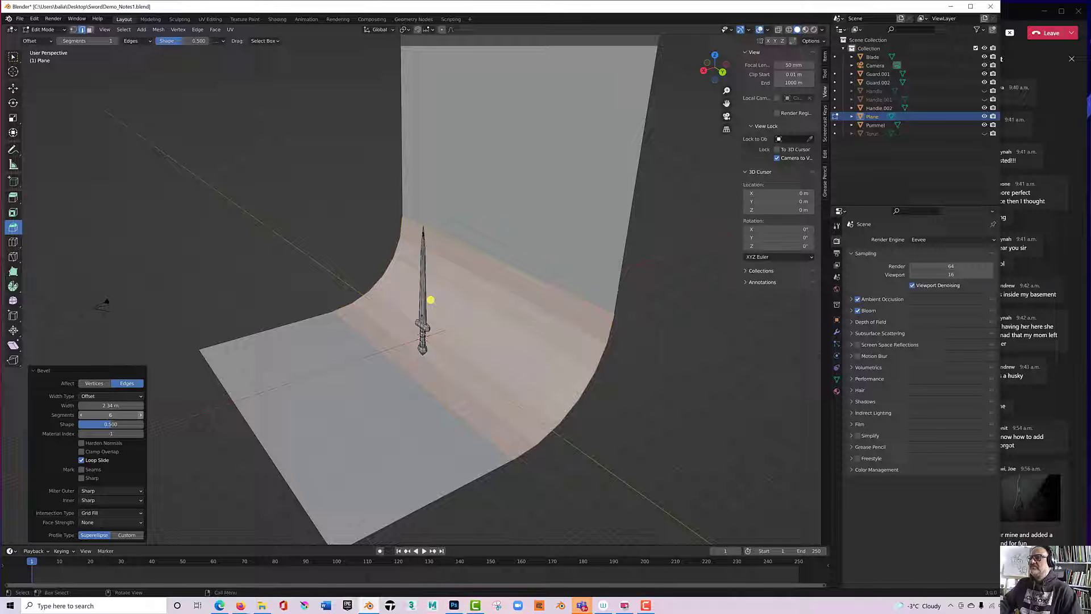
click(141, 415)
click(141, 415)
click(140, 415)
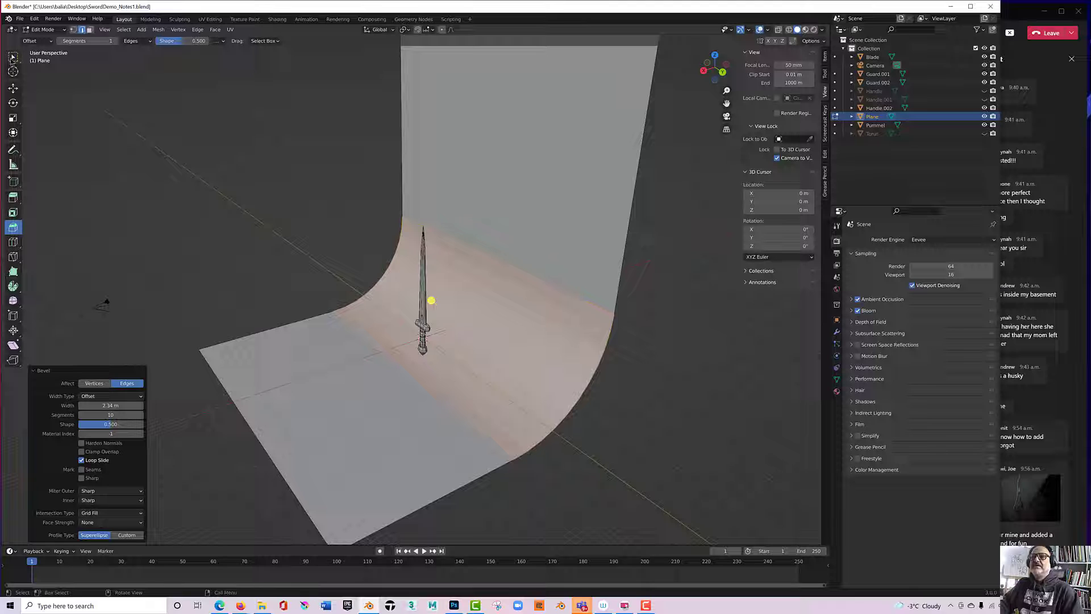
In Object Mode, move the whole backdrop about -18.9 m along X.
click(14, 88)
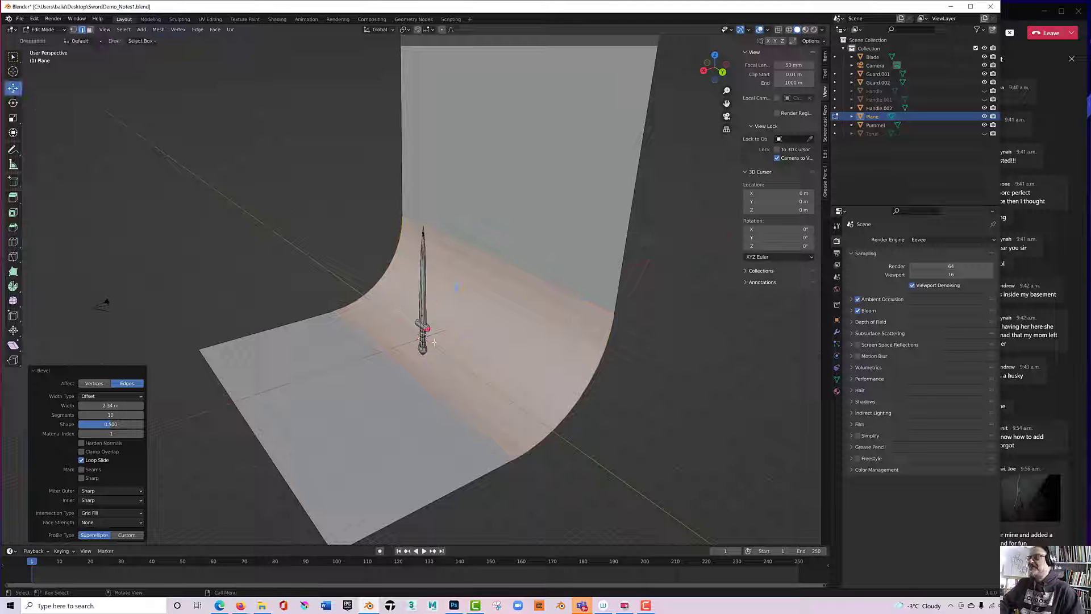
drag(451, 316, 485, 317)
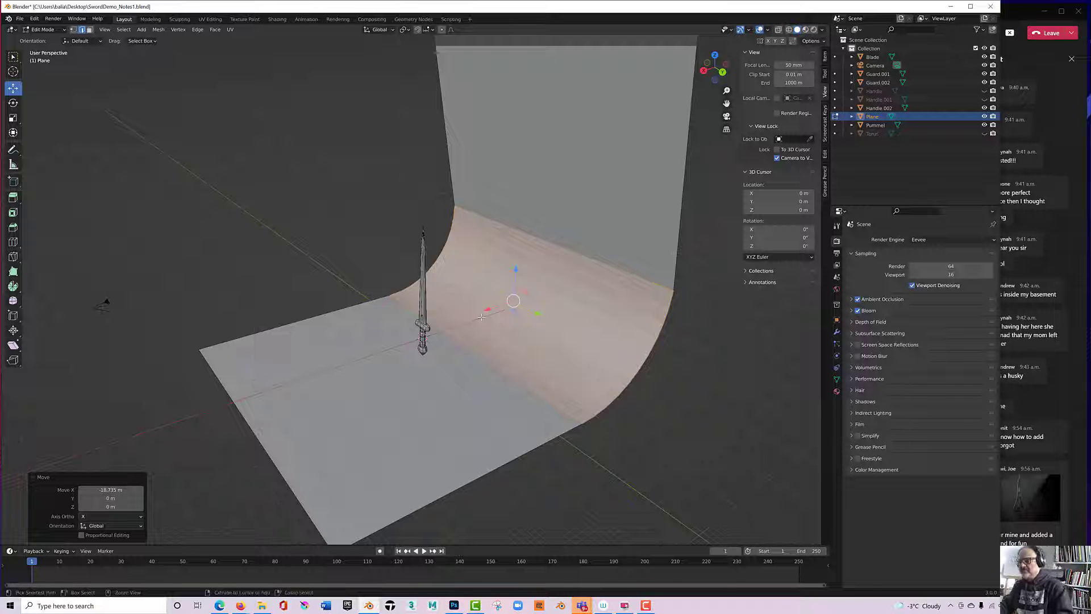
key(ctrl+z)
key(Tab)
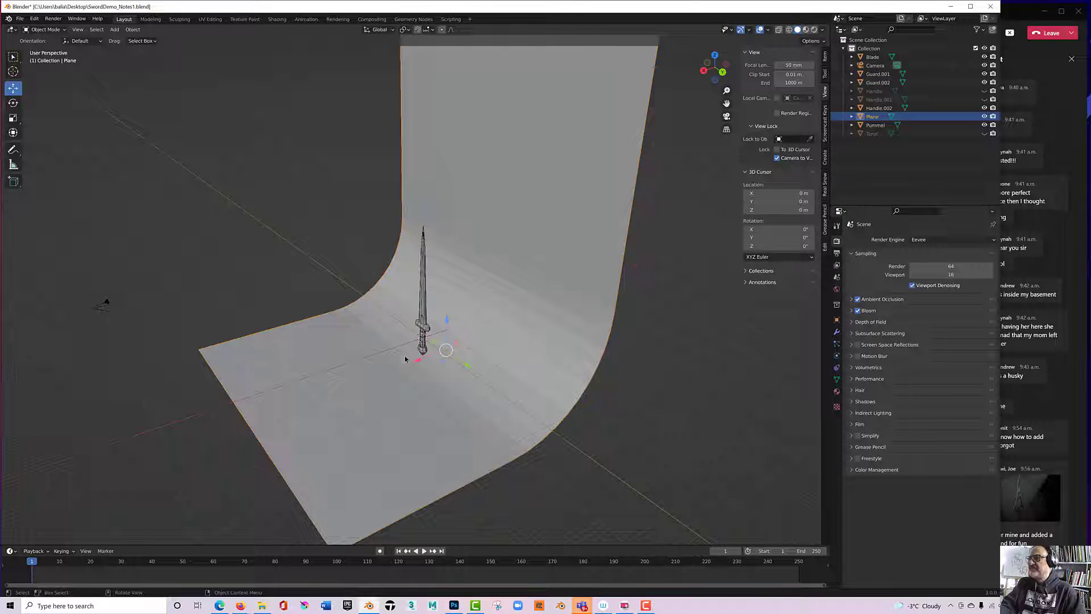
drag(417, 361, 479, 350)
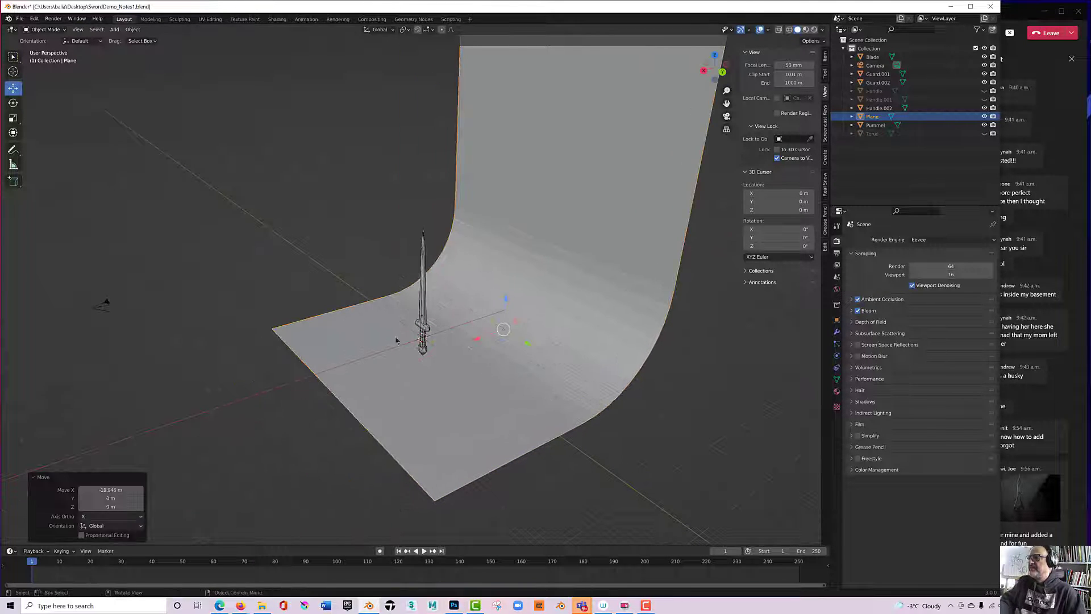
mouse_move(307, 323)
middle_down()
mouse_move(348, 304)
mouse_move(314, 308)
middle_up()
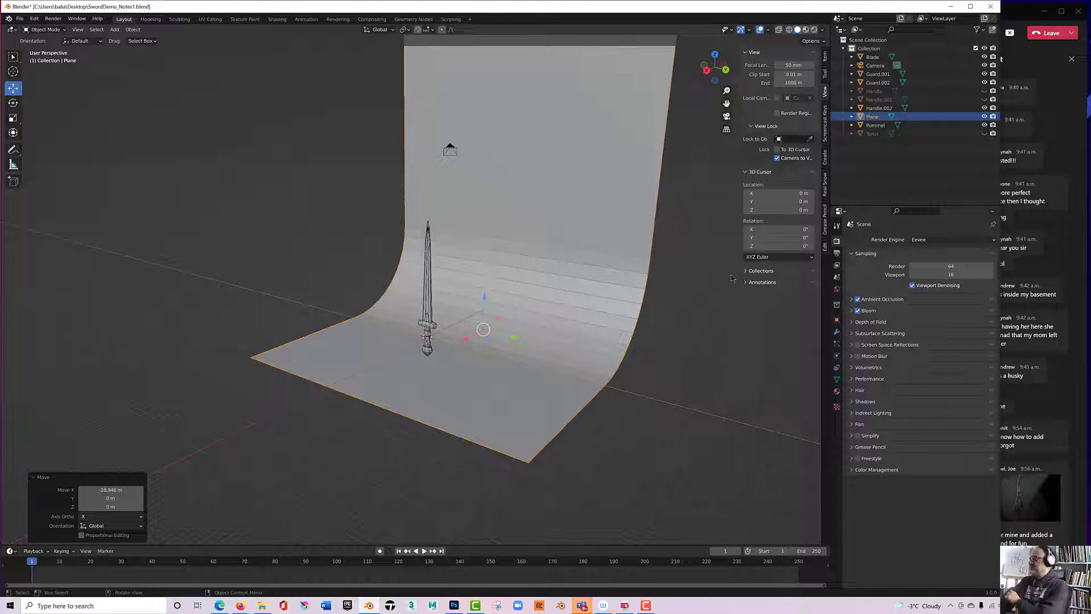
Set the world's background surface color to black.
click(836, 289)
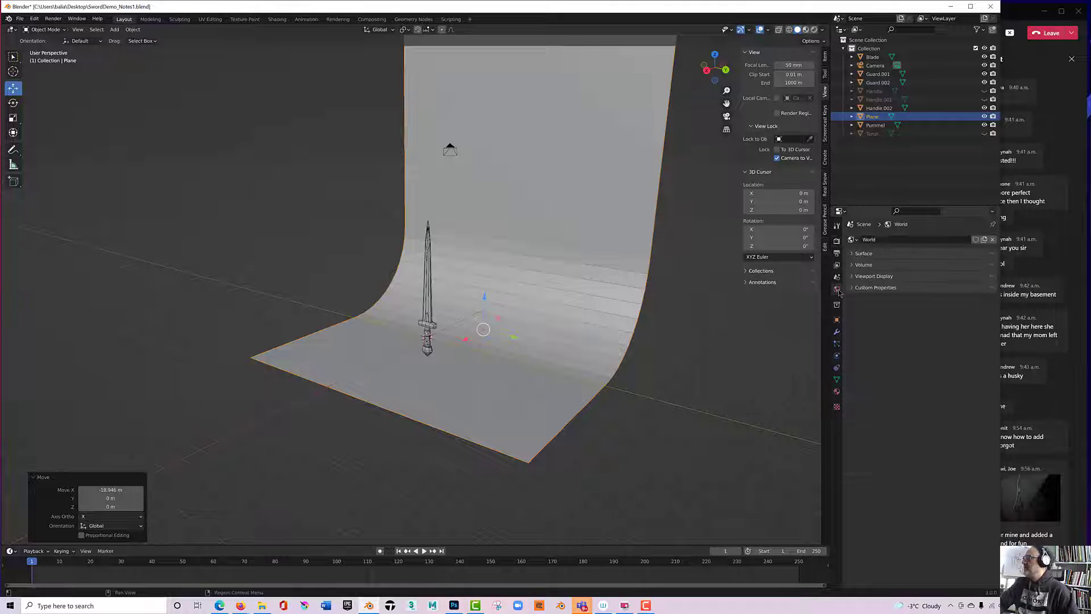
click(852, 253)
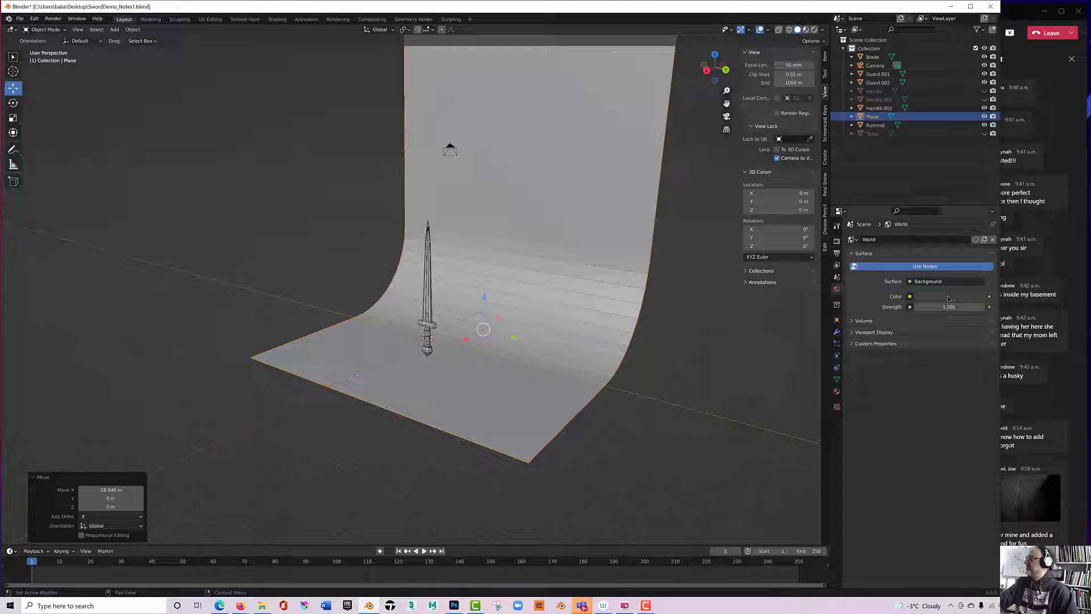
click(947, 297)
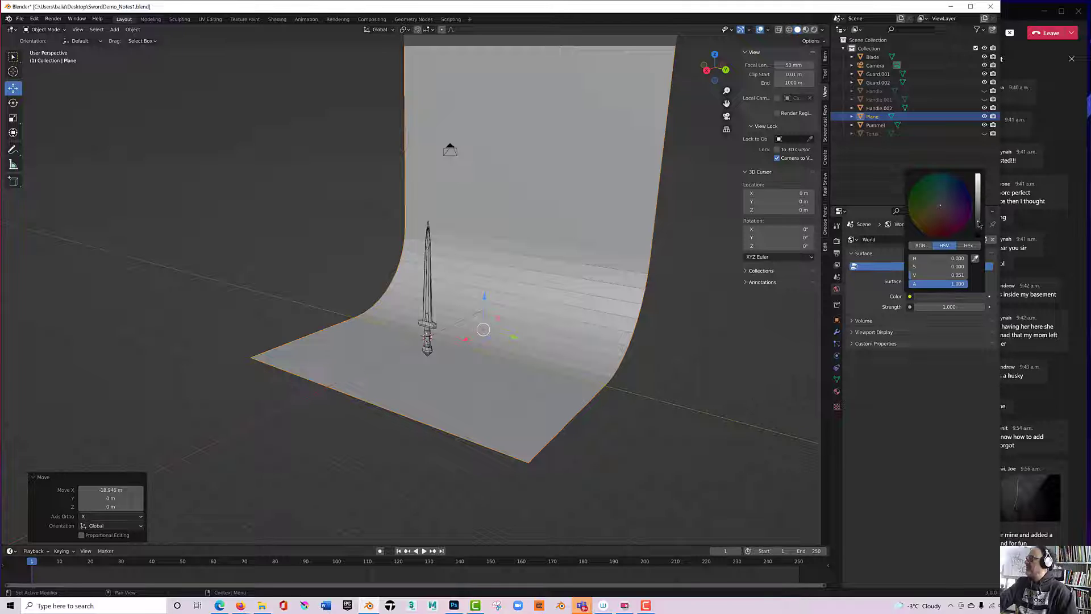
drag(978, 223, 977, 239)
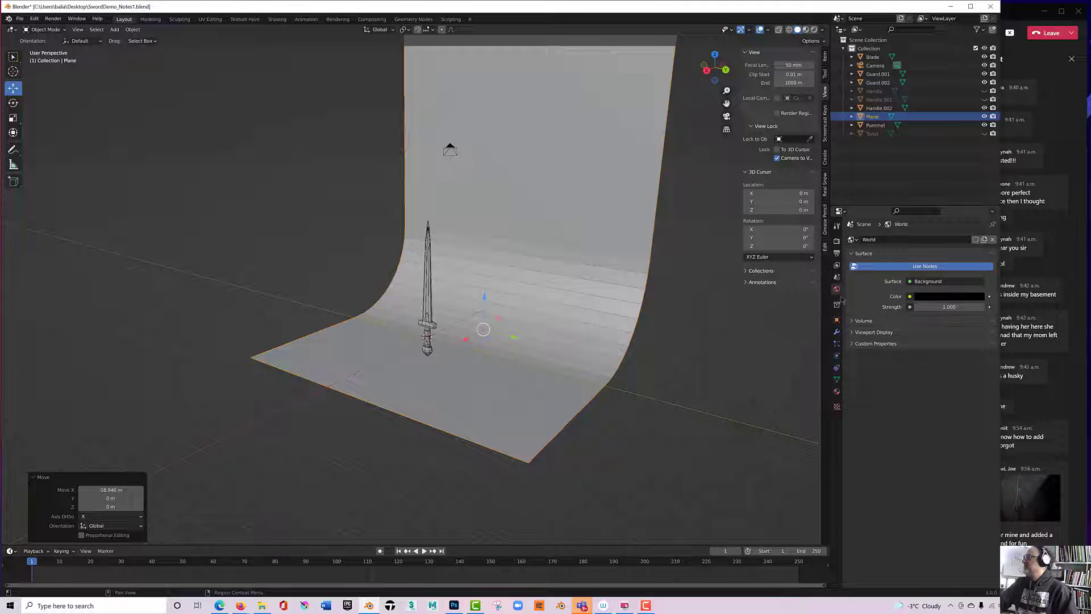
Change the world background to a bright light green with a strength of 10 and render the image.
click(934, 297)
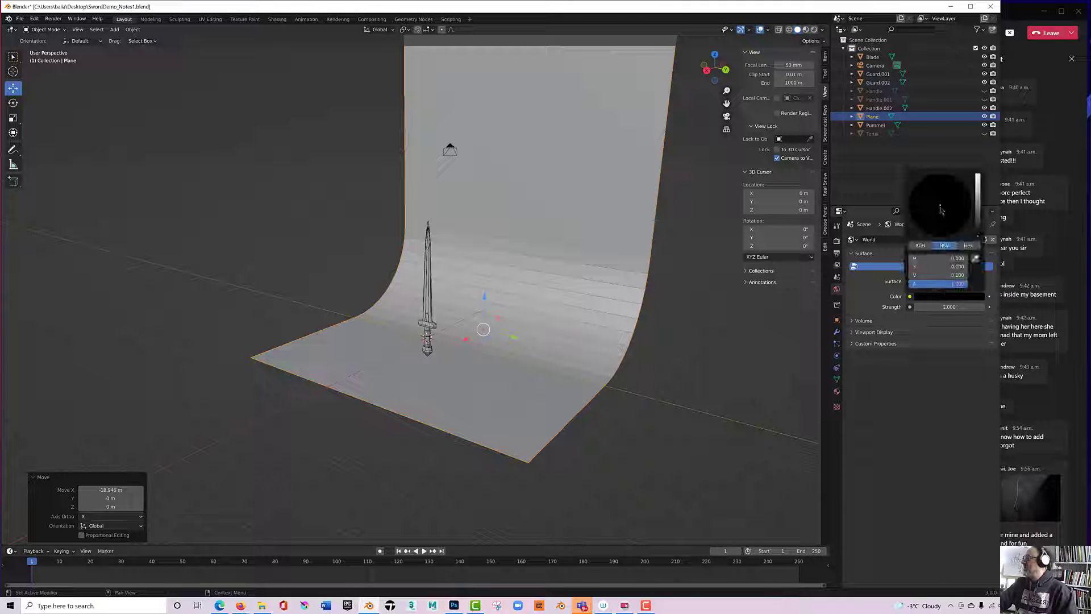
click(977, 213)
mouse_move(977, 215)
mouse_down()
mouse_move(978, 174)
mouse_move(955, 199)
mouse_move(923, 199)
mouse_up()
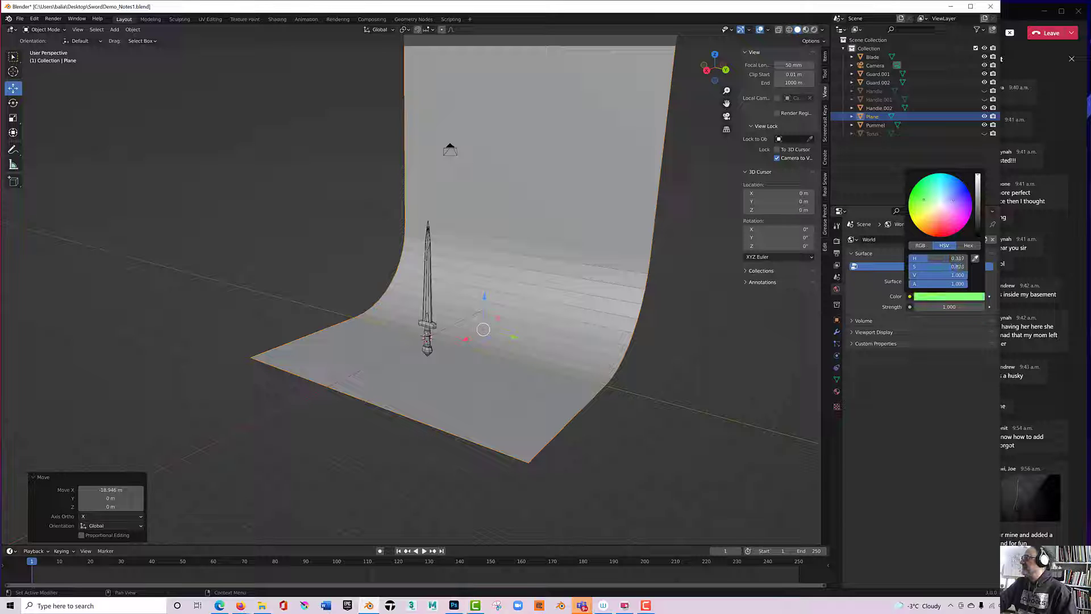
click(943, 306)
text(10)
key(Return)
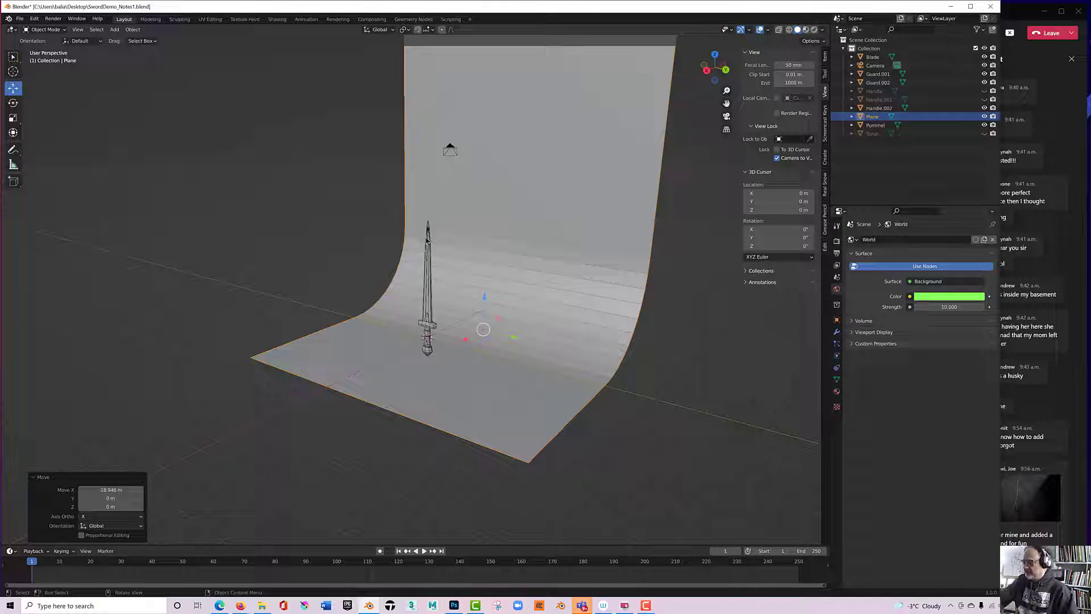
key(F12)
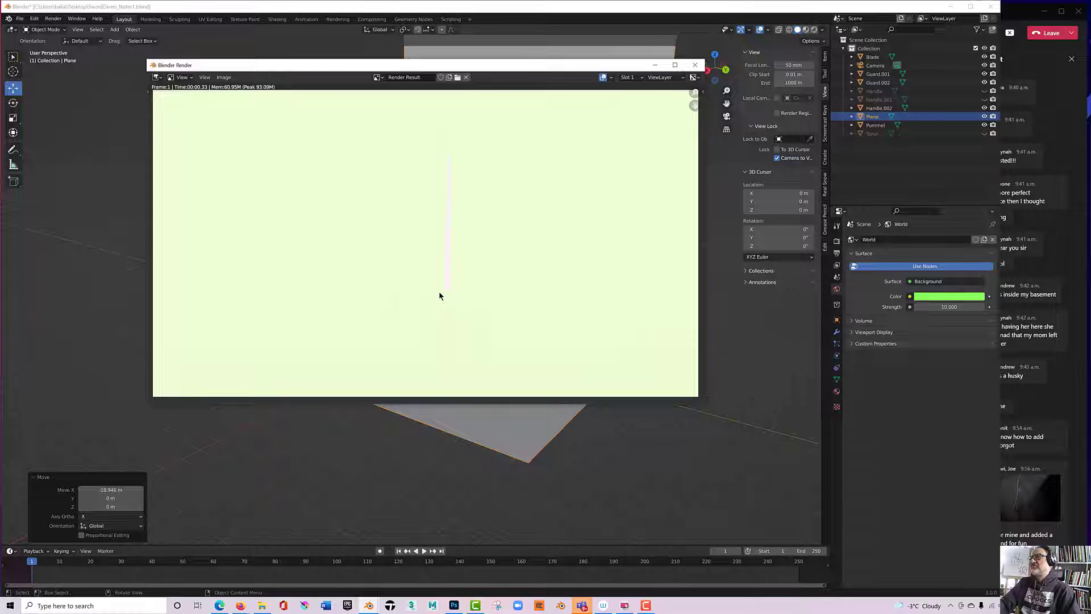
Set the world background strength to 1, render the image again and close the render window.
click(943, 307)
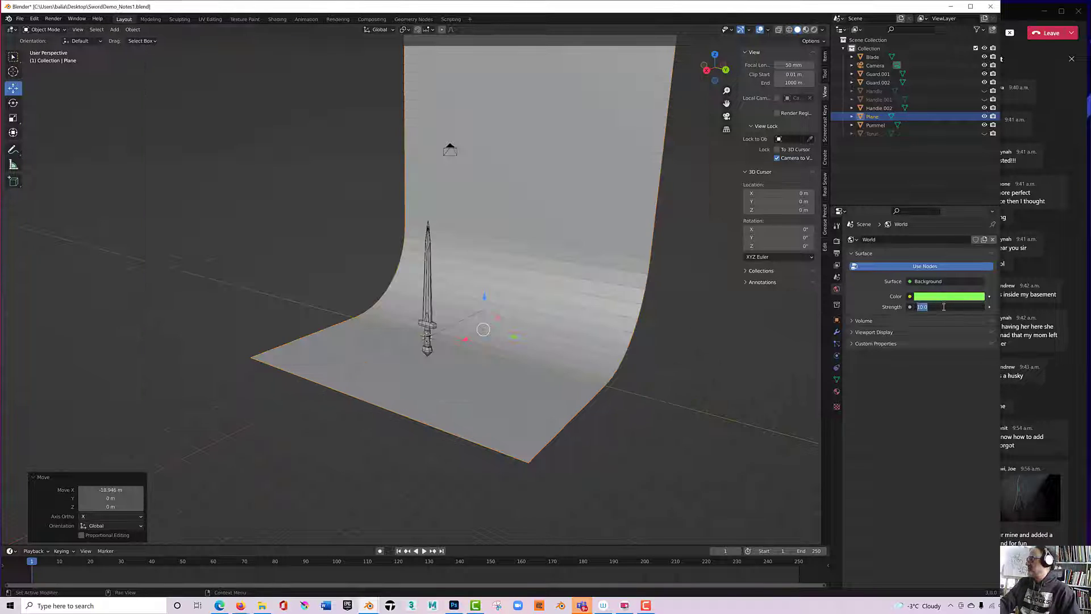
text(1)
key(Return)
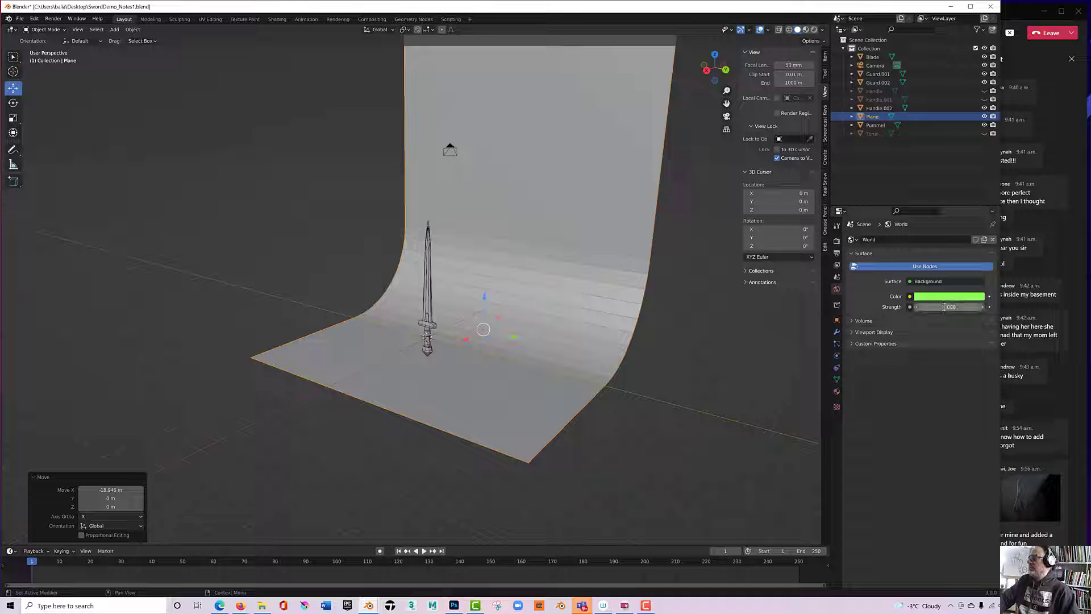
key(F12)
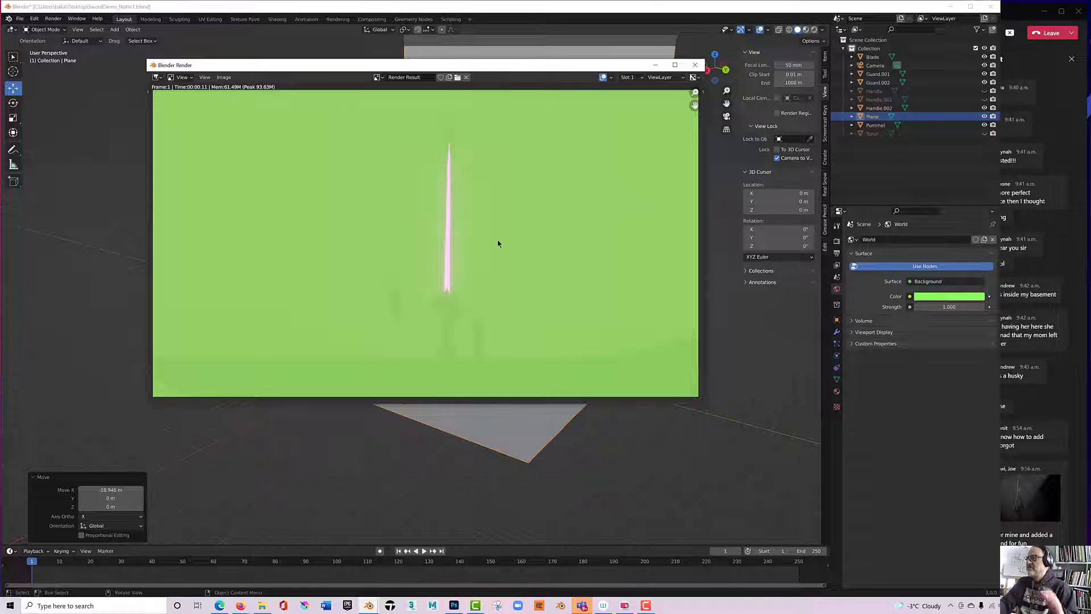
click(694, 64)
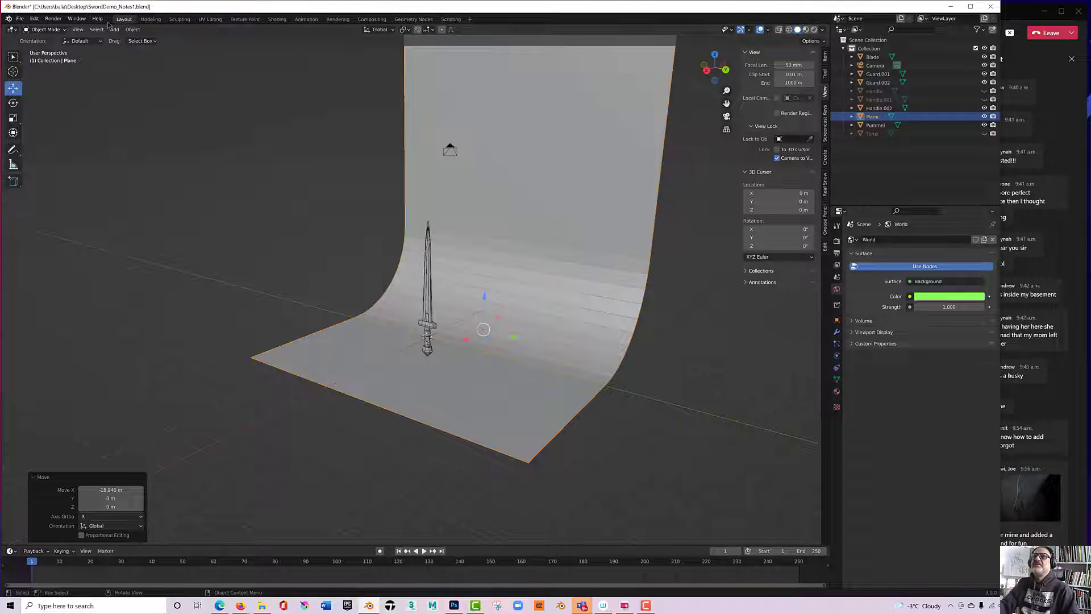
Set the world background color back to black, deselect the backdrop and render the image.
click(53, 19)
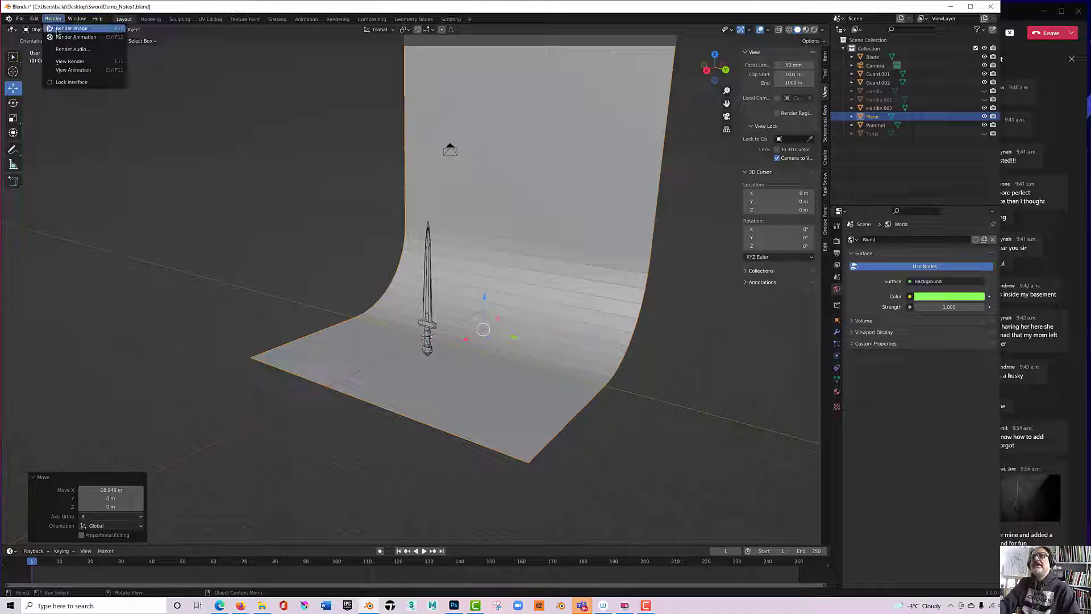
click(928, 301)
drag(977, 205, 975, 235)
click(687, 240)
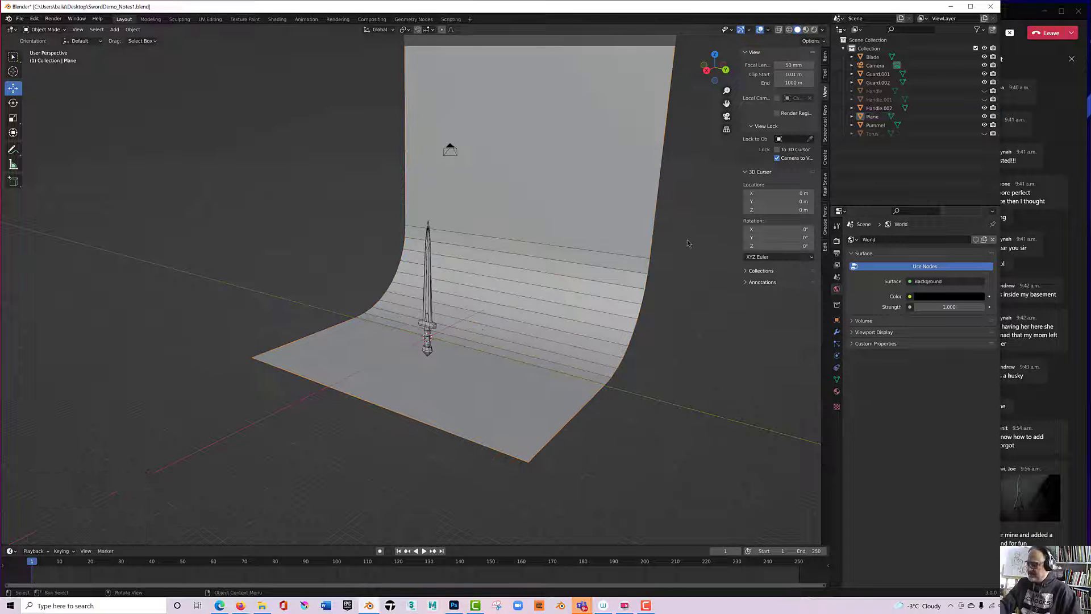
key(F12)
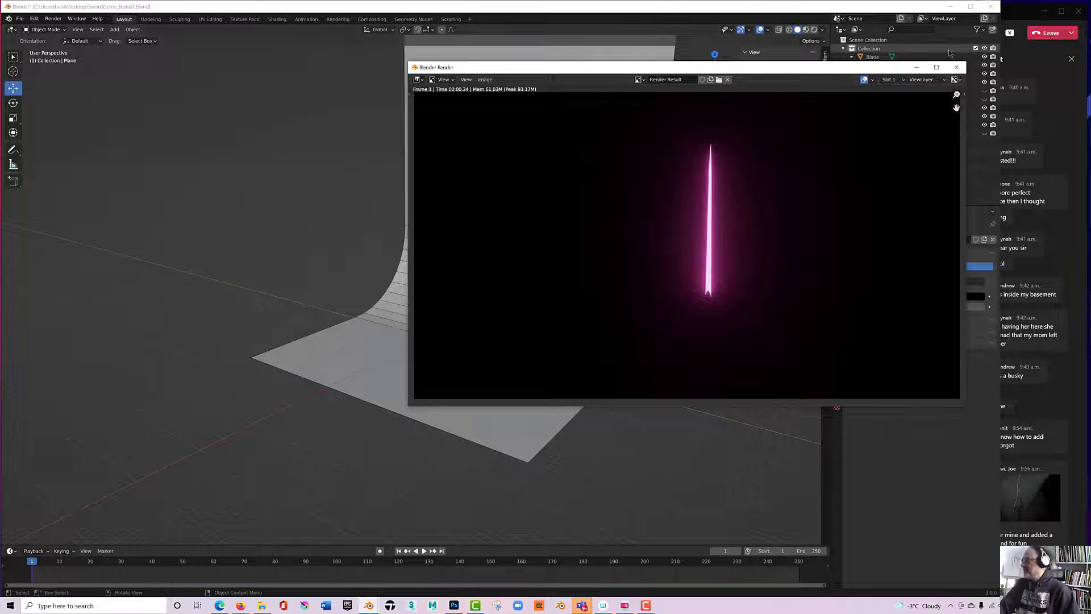
Close the render window and preview the sword and backdrop in material preview and rendered shading.
click(956, 67)
middle_drag(355, 269, 359, 247)
scroll(448, 289, up, 2)
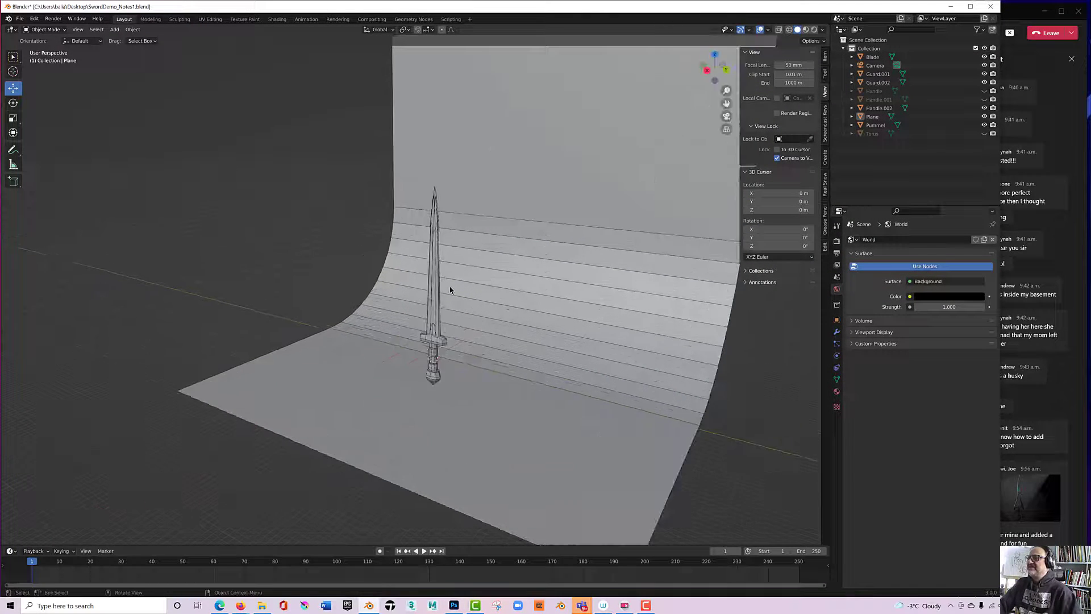
click(805, 30)
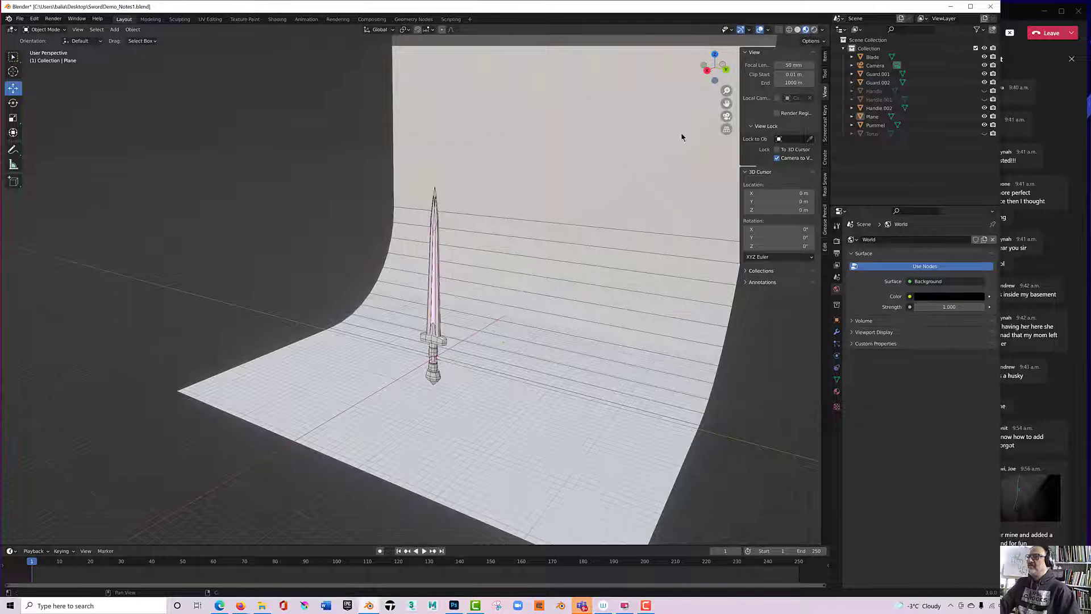
click(814, 30)
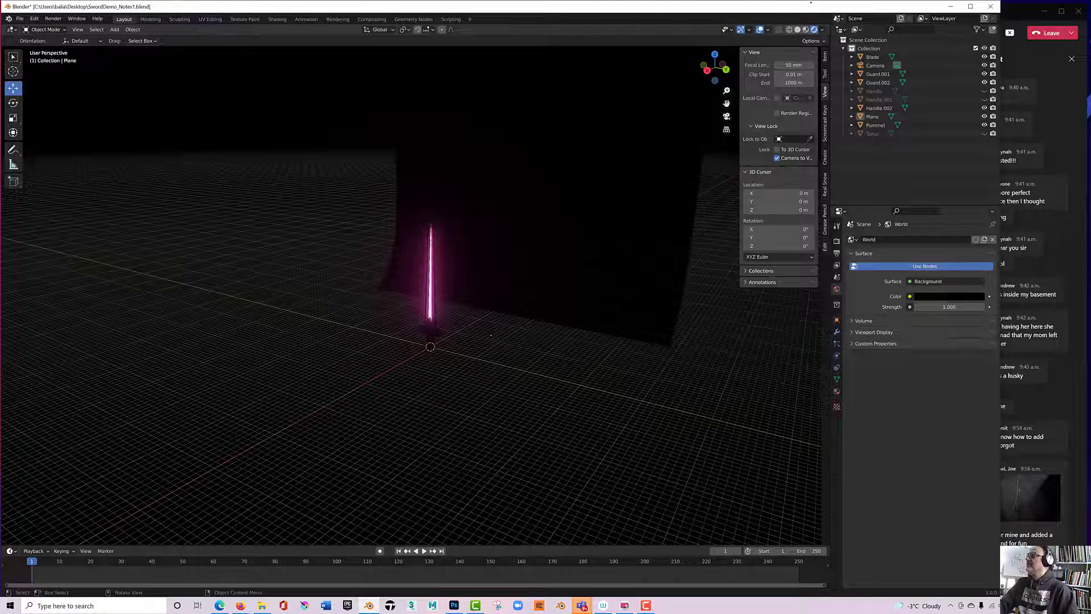
Turn off the floor grid in the viewport overlays.
click(750, 31)
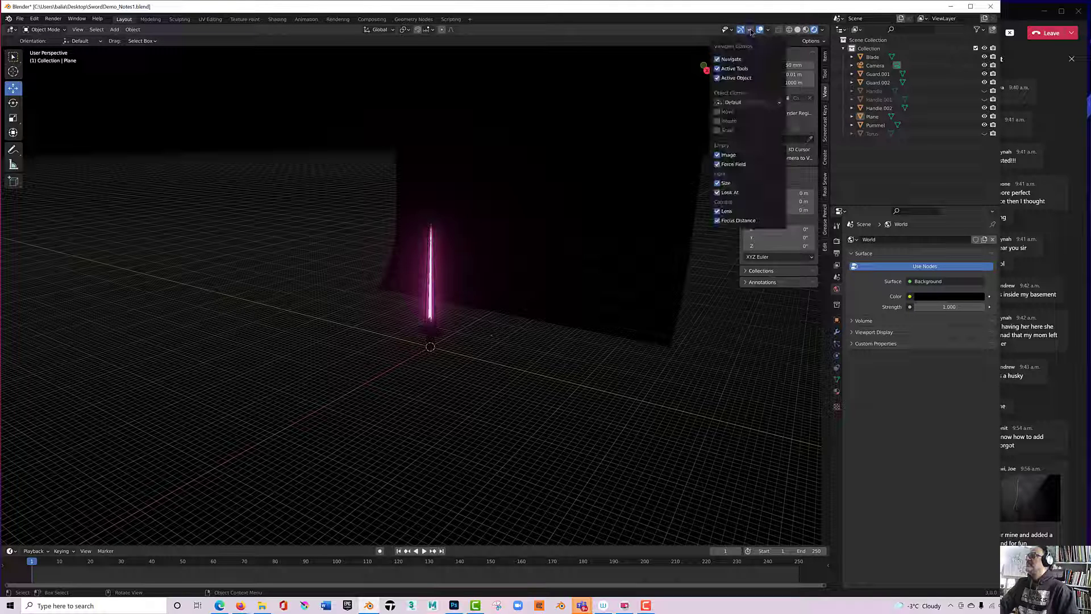
click(768, 30)
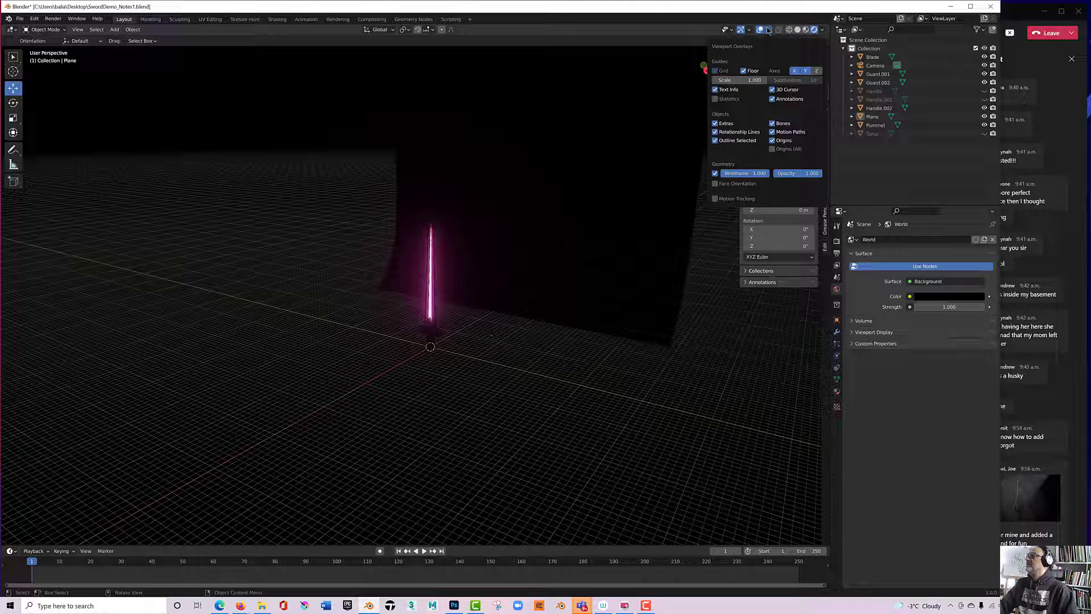
click(744, 70)
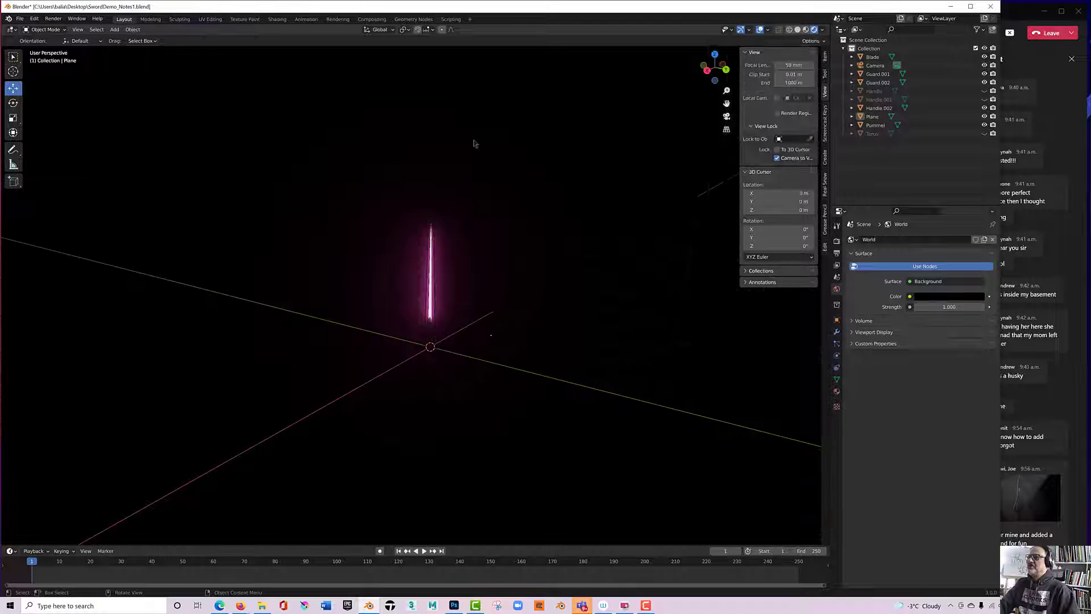
With the viewport in material preview, add a sun light and raise it about 39 m along Z above the sword.
click(798, 30)
middle_drag(509, 192, 503, 199)
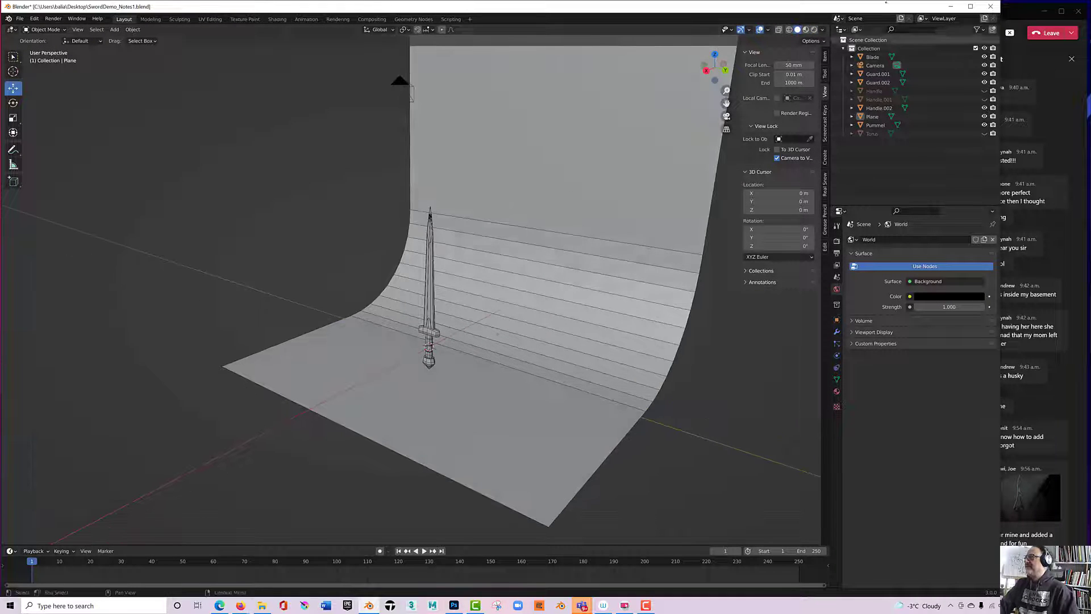
click(806, 30)
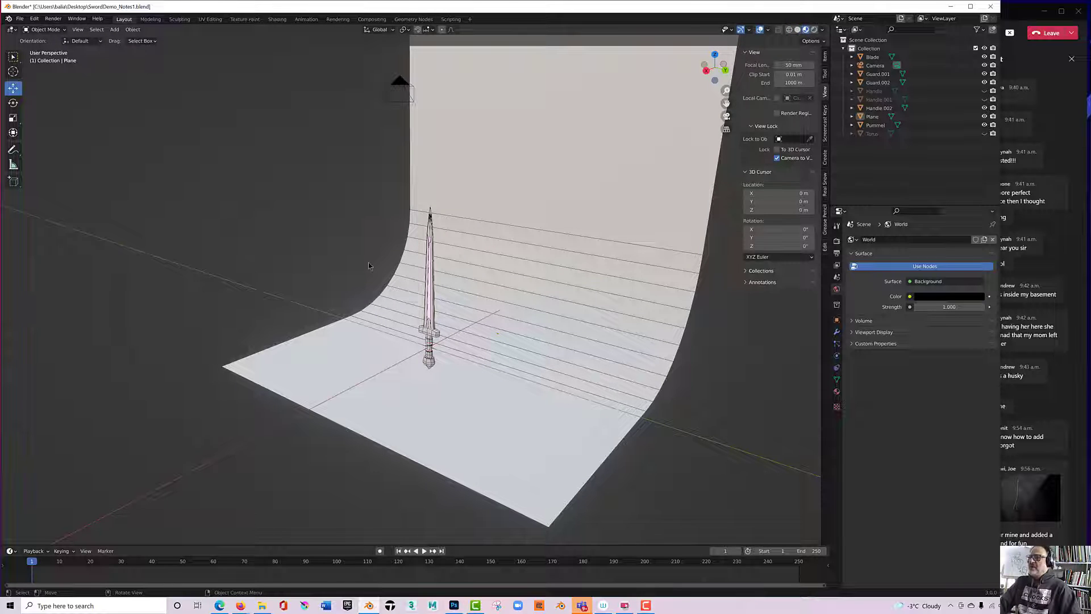
click(115, 31)
mouse_move(135, 145)
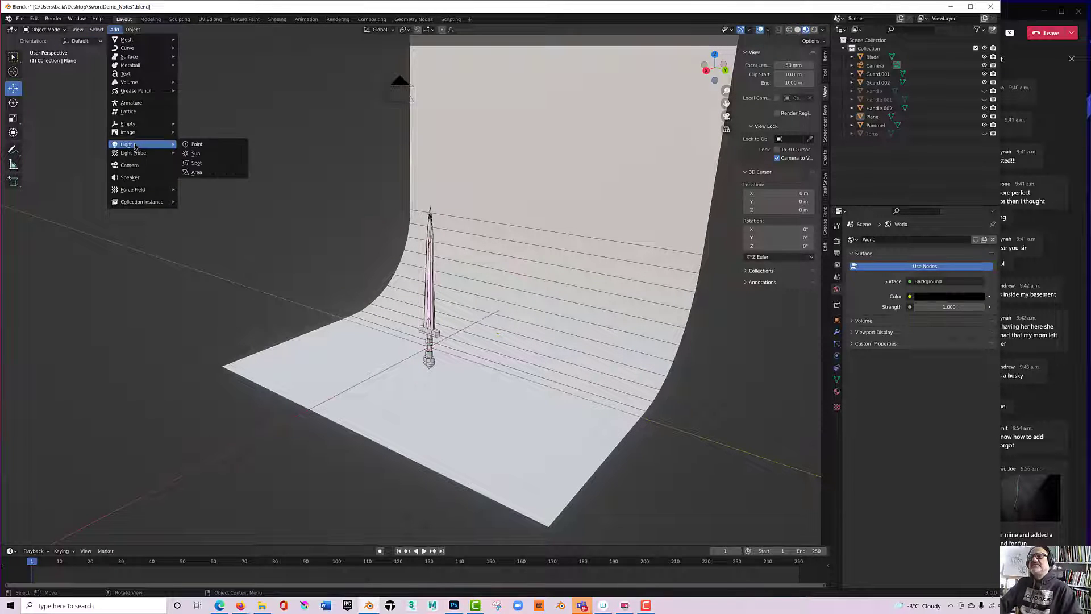
click(208, 154)
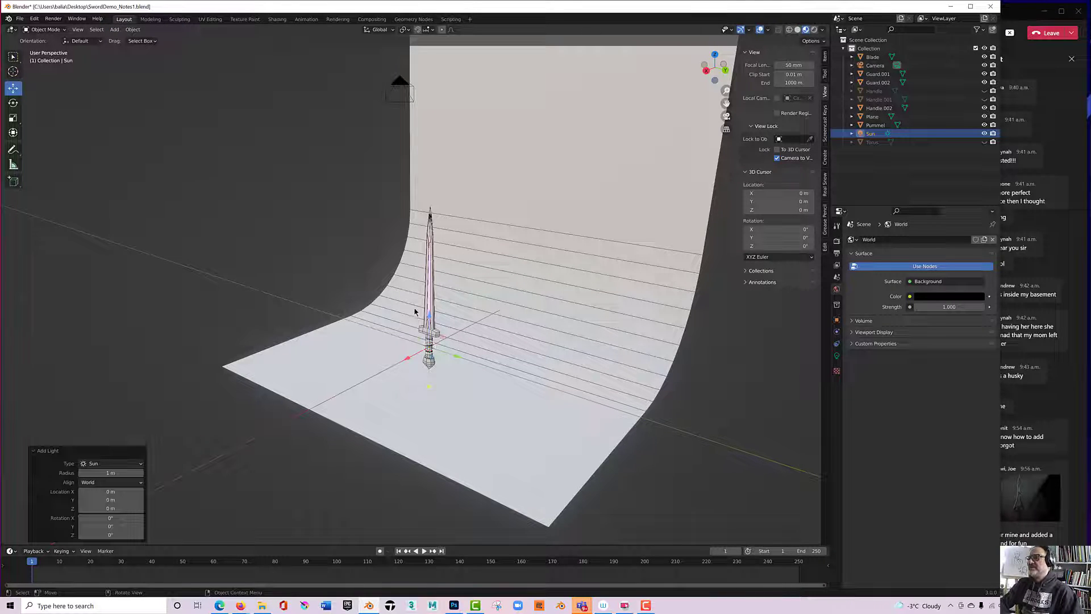
drag(430, 319, 427, 111)
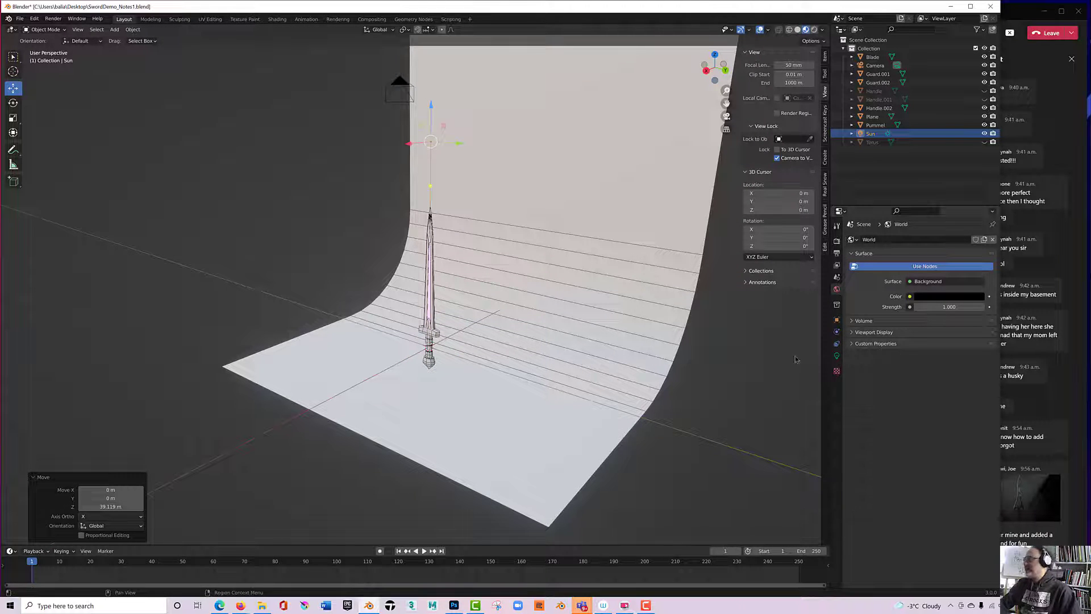
Set the sun light's color to a pale cyan blue with a hue of 0.523.
click(836, 356)
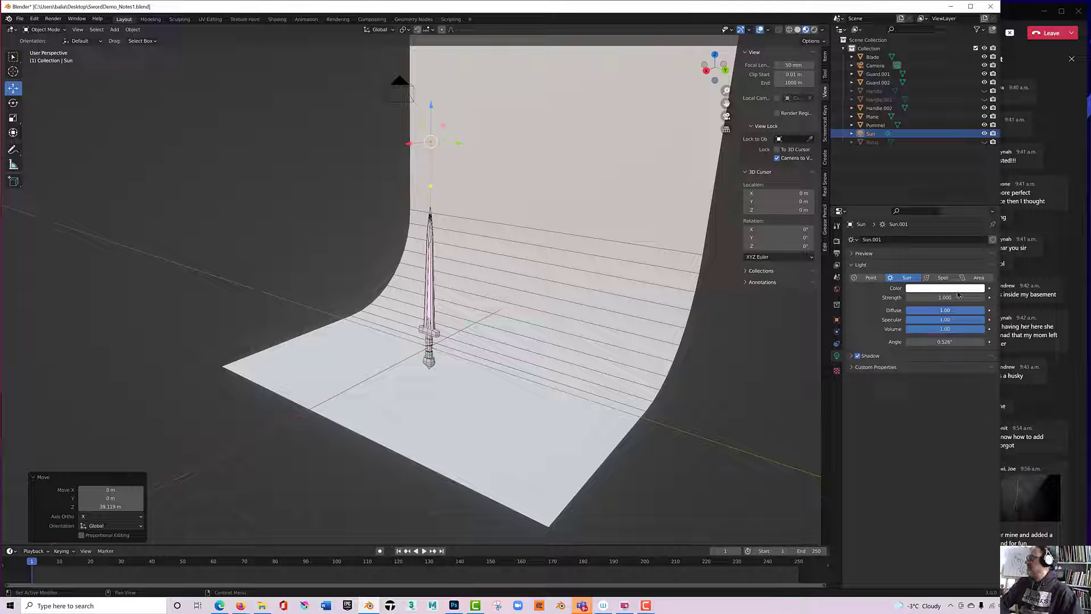
click(954, 290)
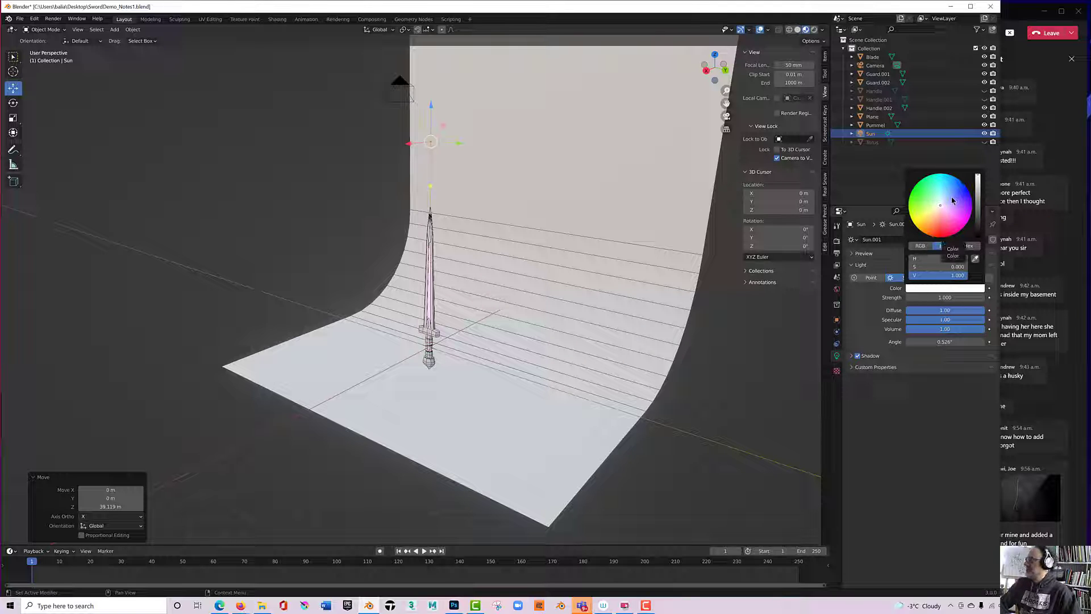
click(925, 190)
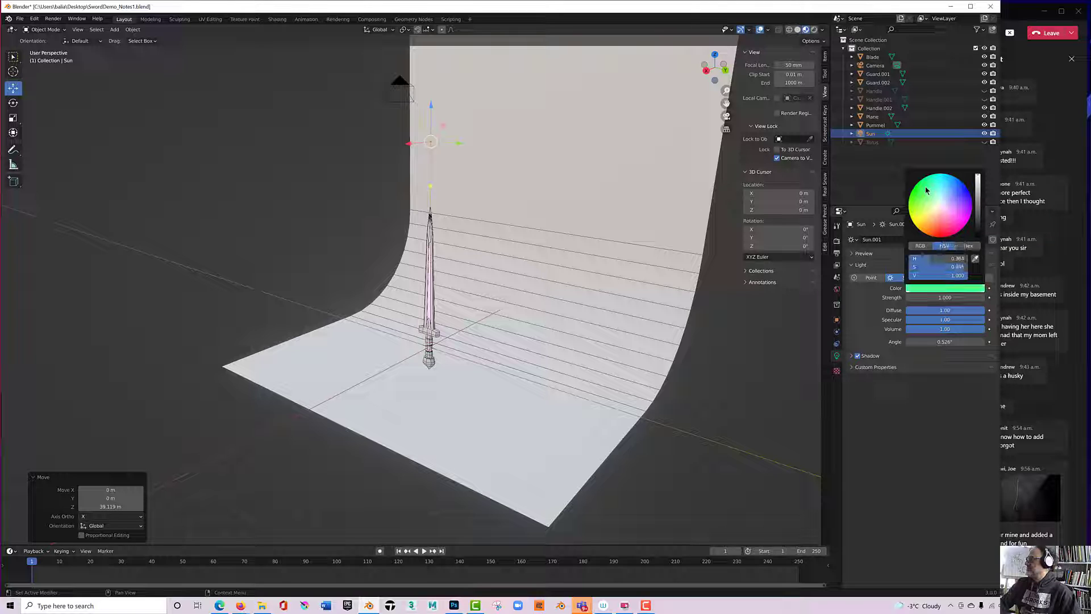
mouse_move(938, 187)
mouse_down()
mouse_move(946, 180)
mouse_move(941, 194)
mouse_up()
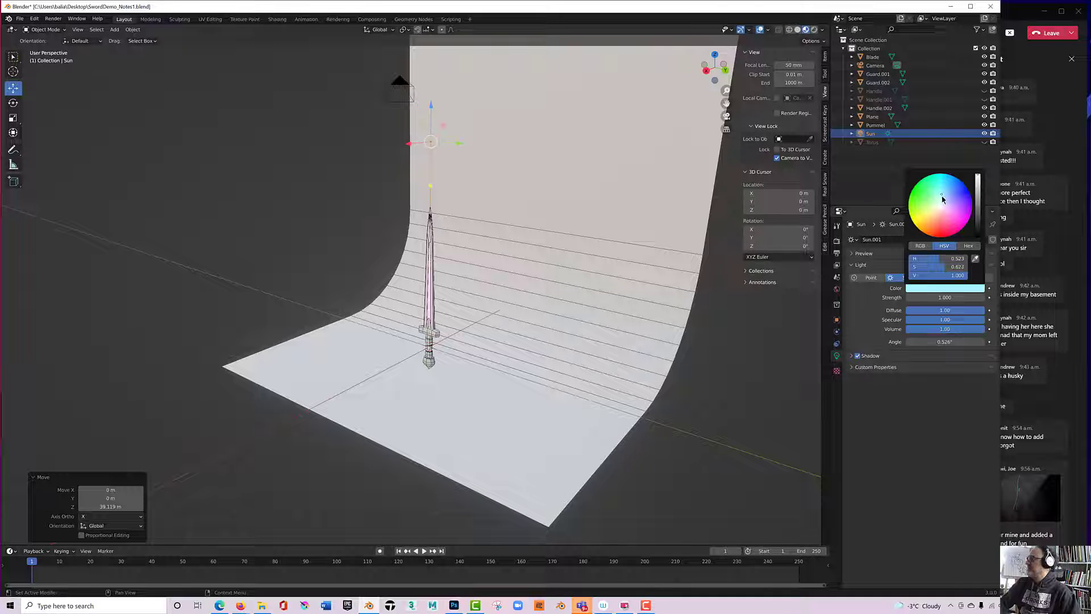
Look through the camera, reframe its view of the sword on the backdrop, and render the image.
click(726, 116)
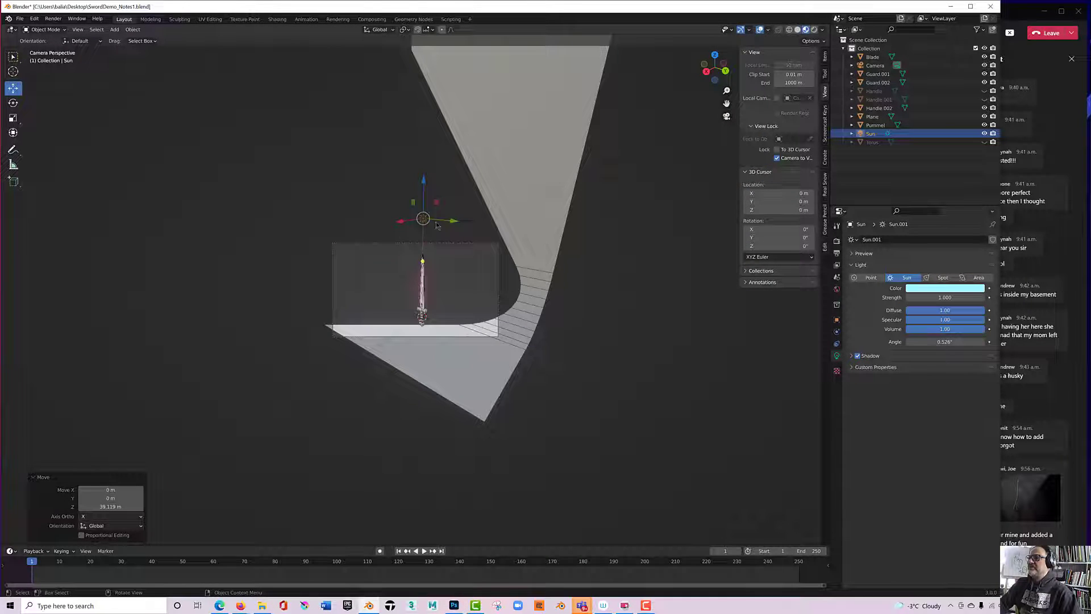
middle_drag(378, 284, 426, 273)
scroll(425, 290, up, 3)
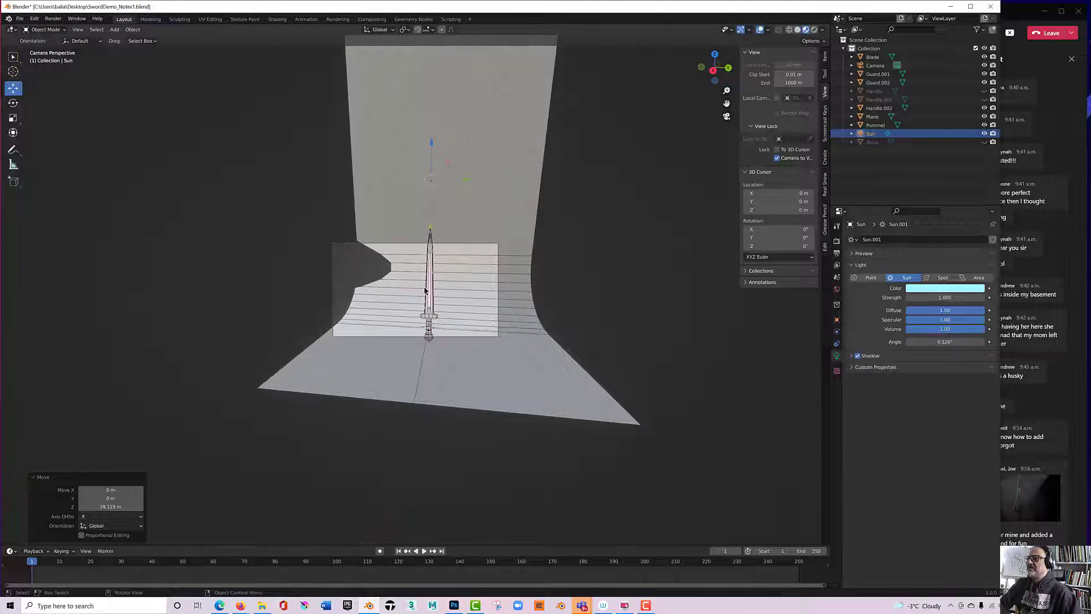
scroll(424, 288, down, 1)
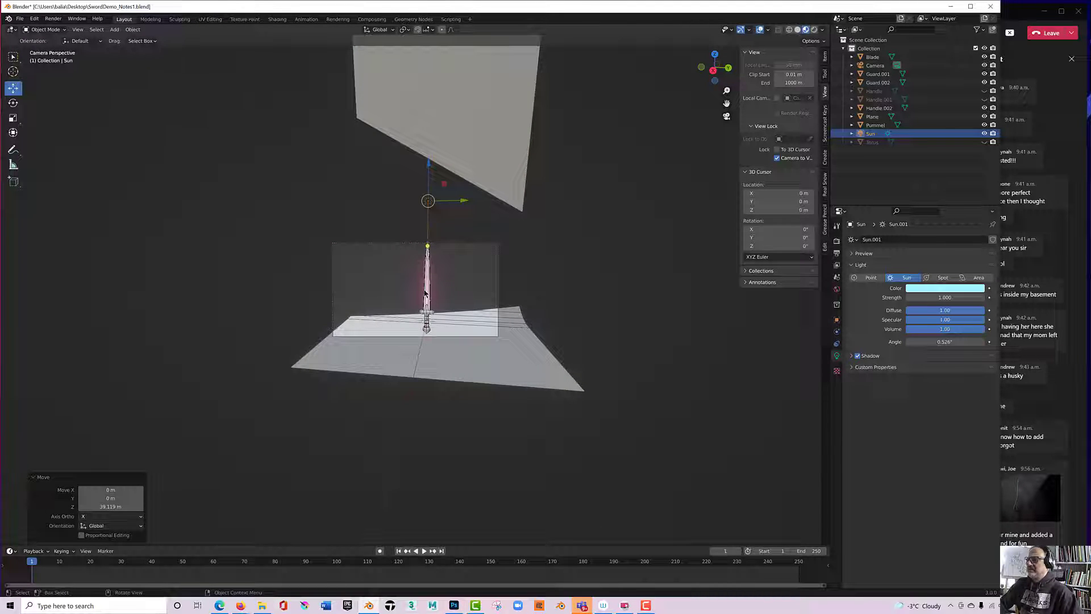
scroll(576, 282, up, 2)
scroll(576, 282, down, 3)
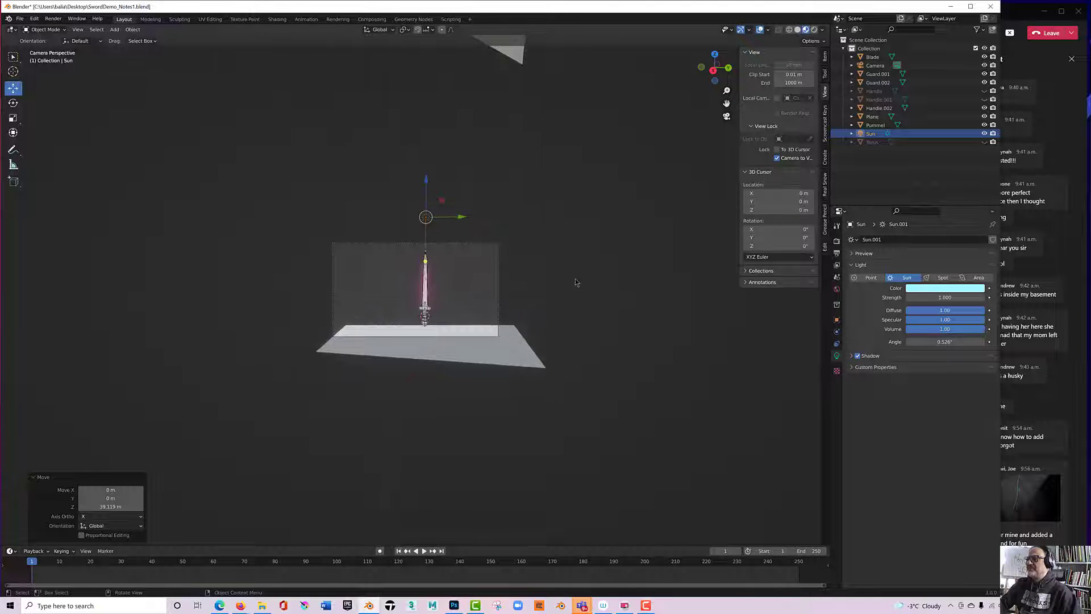
middle_drag(576, 282, 523, 276)
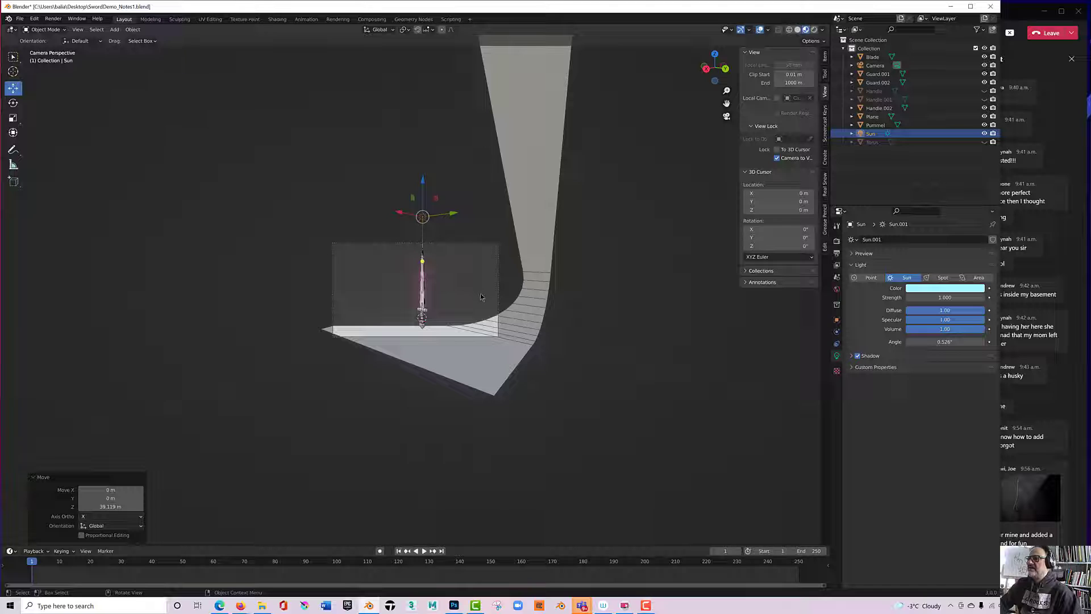
key(F12)
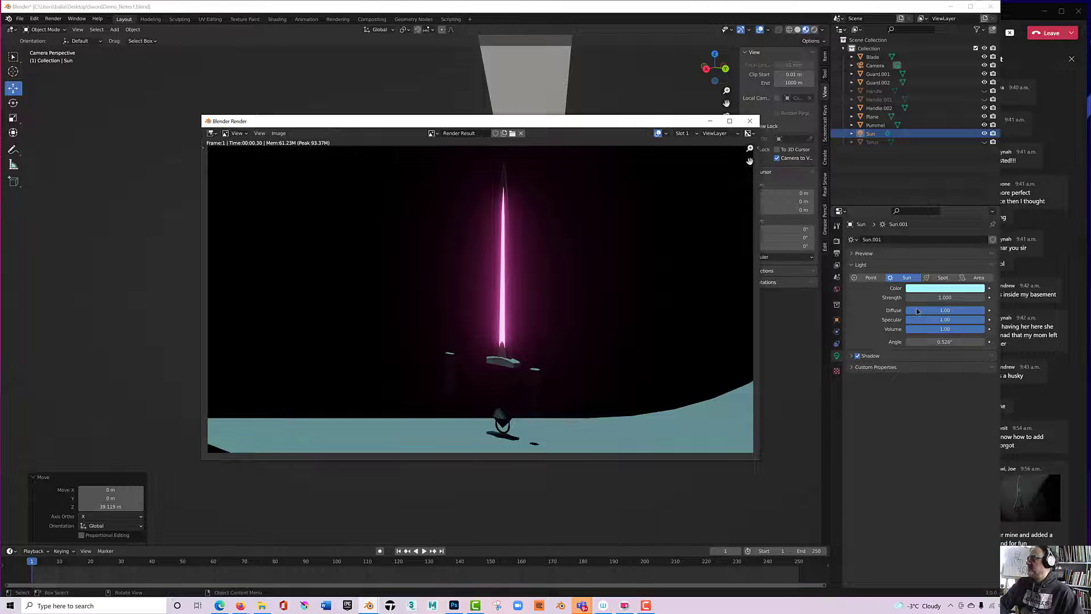
Set the sun light's strength to 100, switch the viewport to rendered shading and render the image.
click(835, 254)
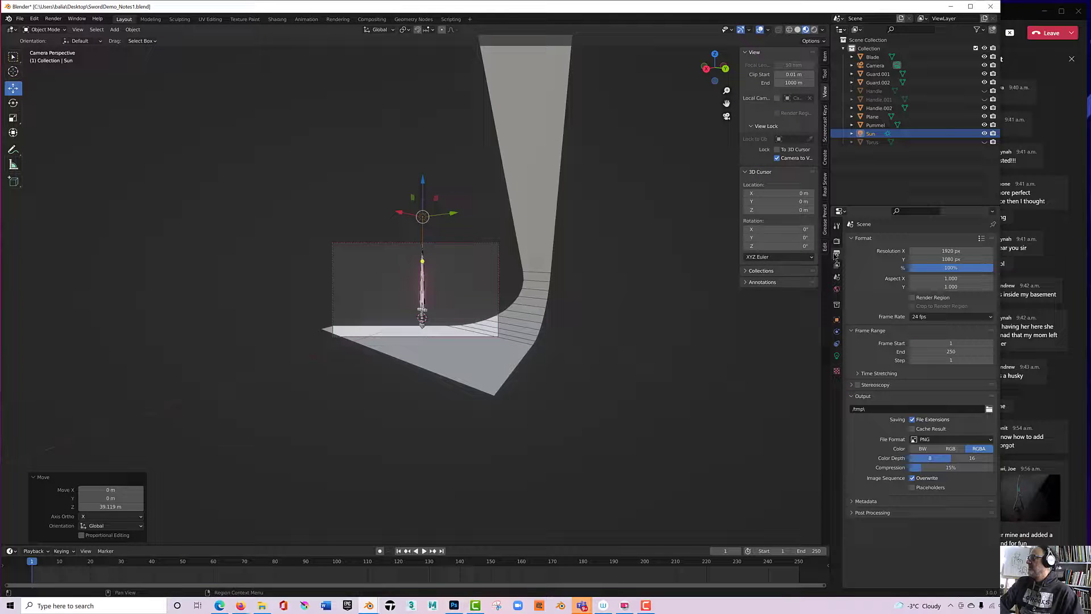
click(836, 241)
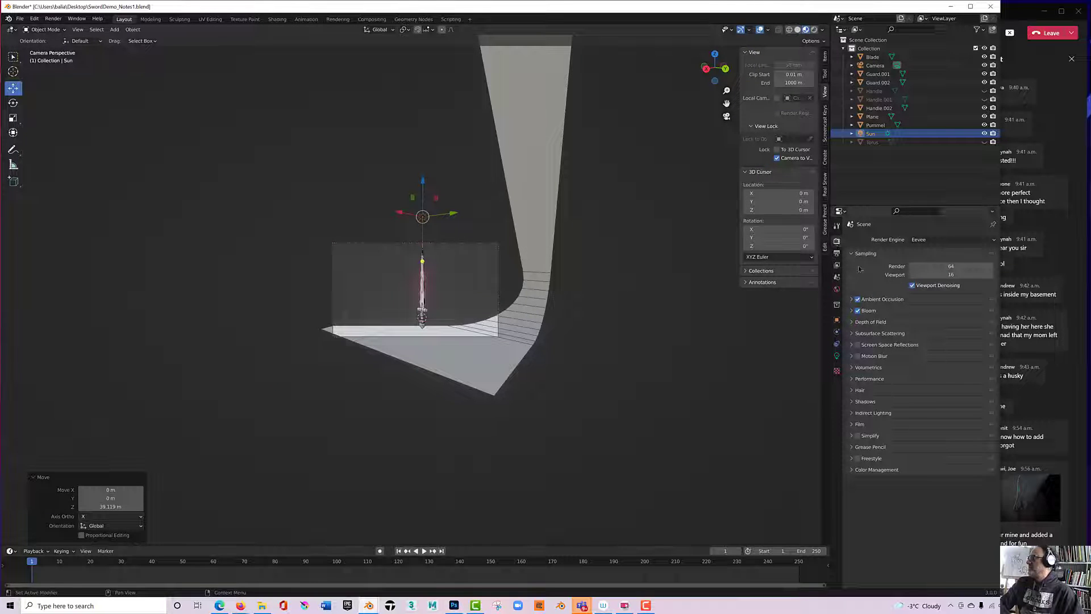
click(836, 355)
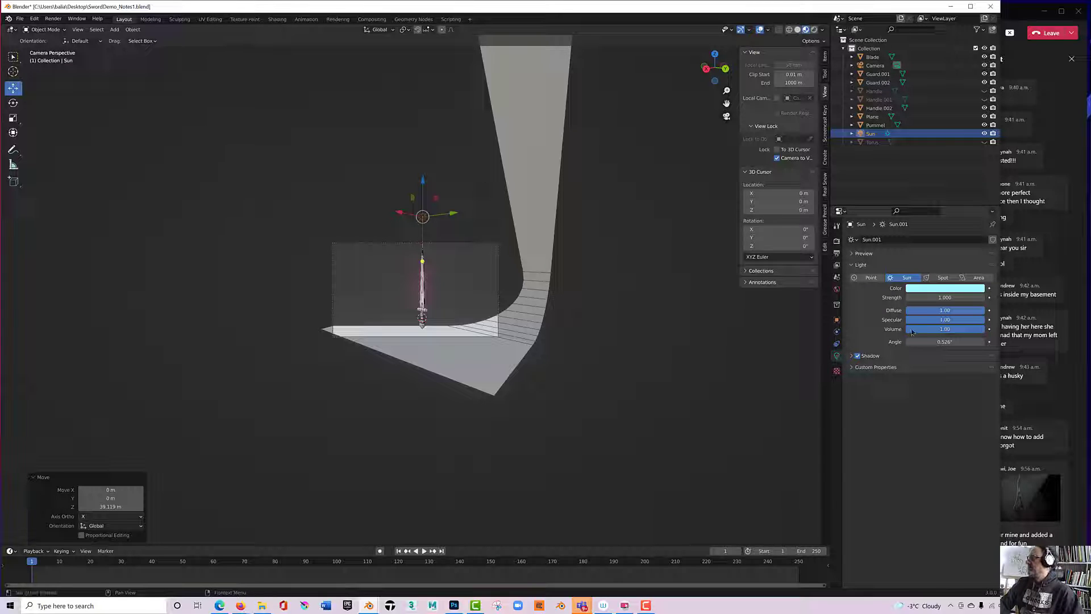
double_click(938, 297)
text(1)
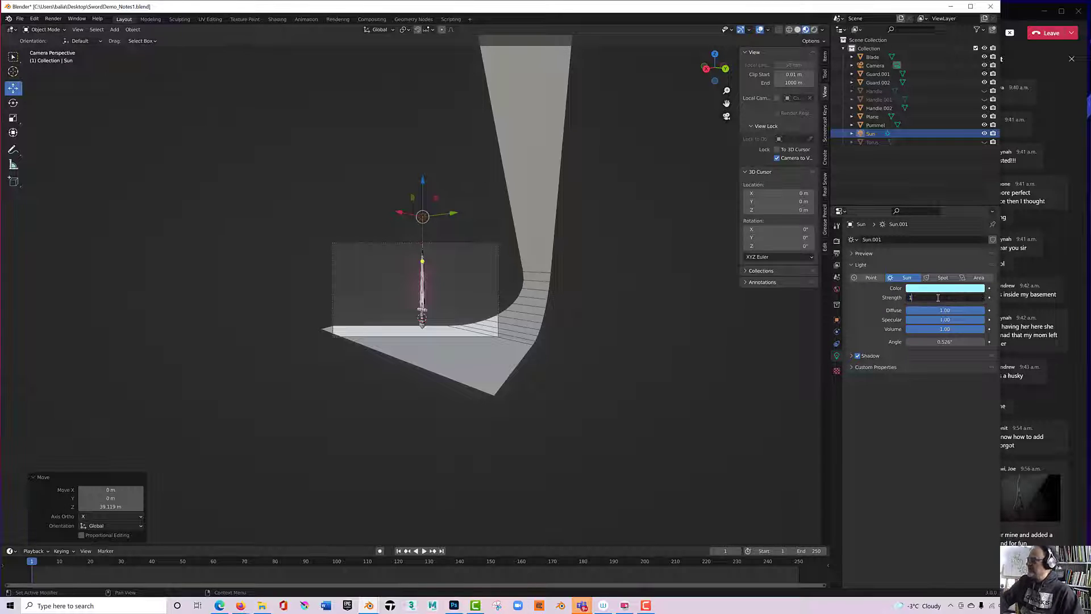
text(00)
key(Return)
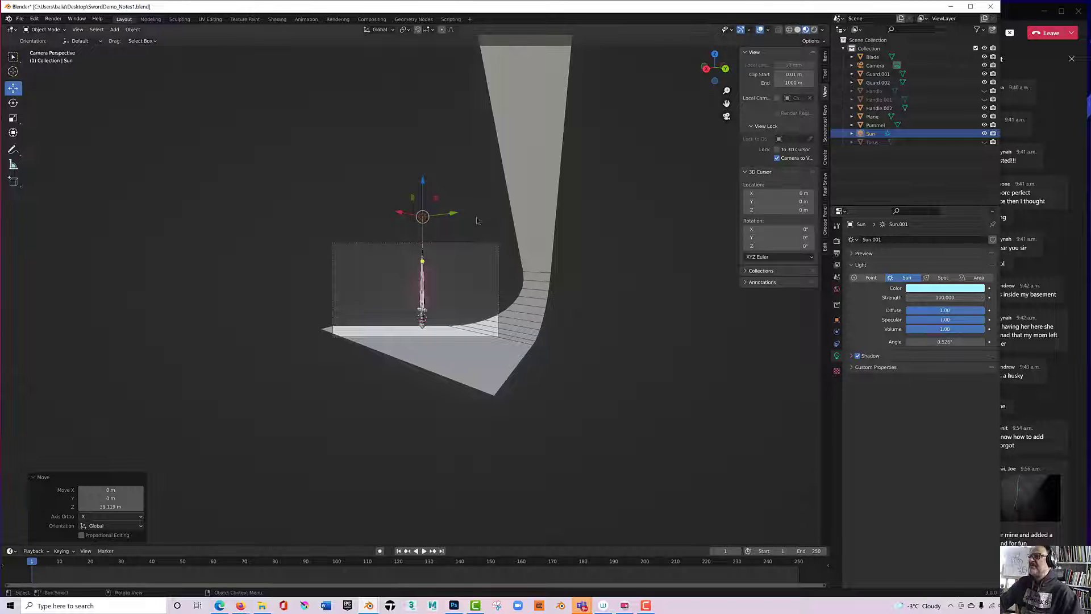
click(814, 29)
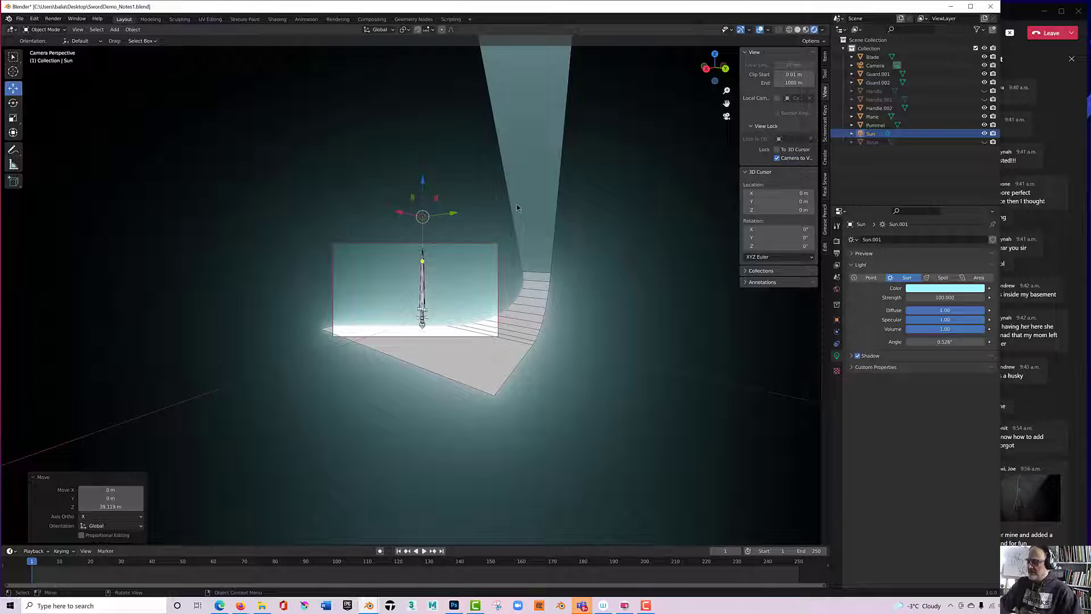
key(F12)
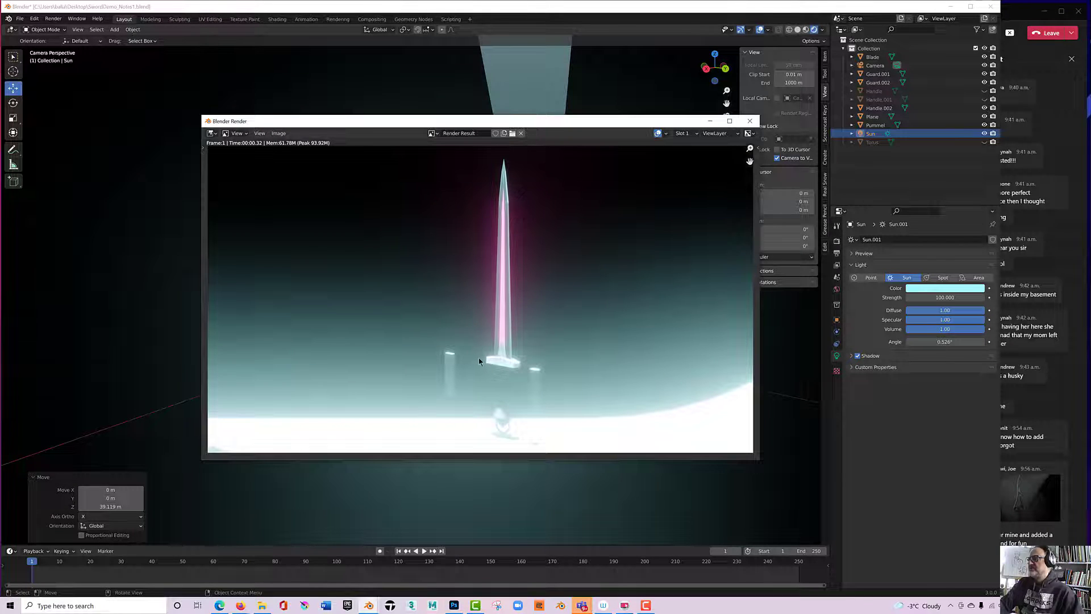
Set the sun light's strength to 50 and render the image again.
double_click(944, 297)
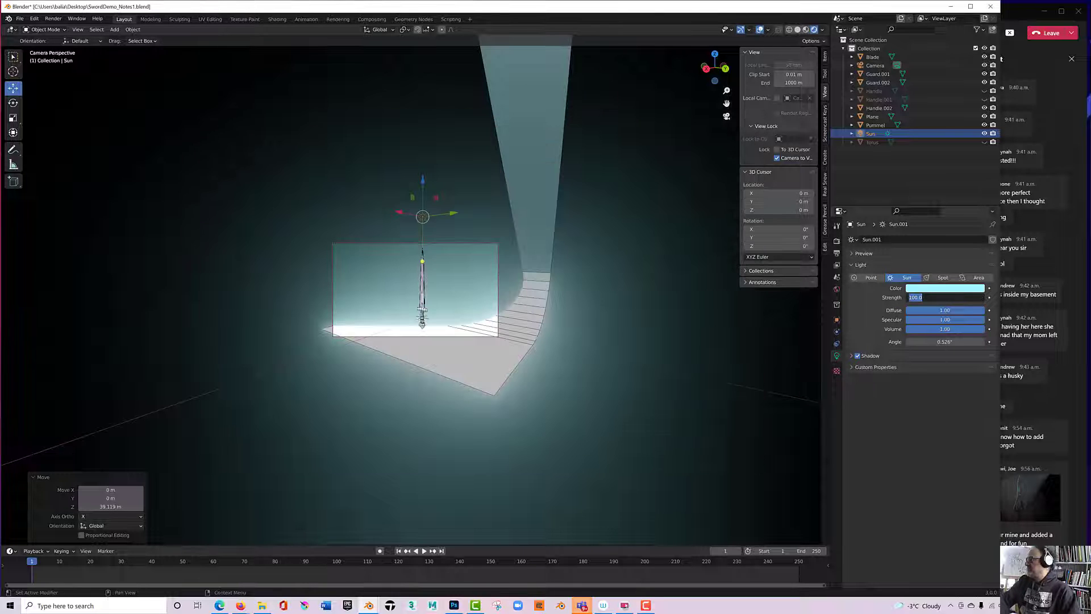
text(50)
key(Return)
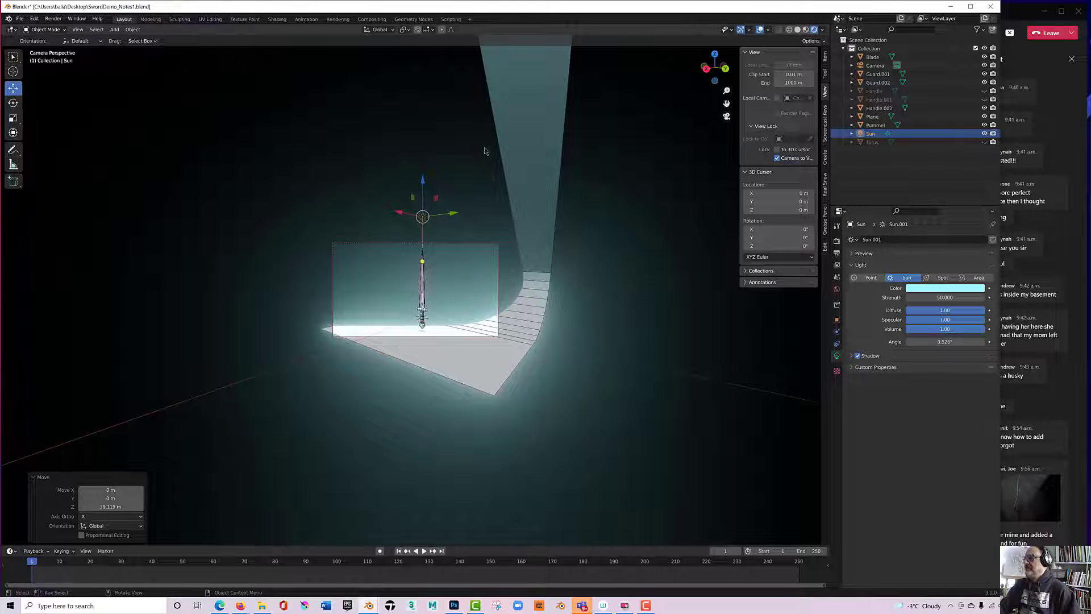
key(F12)
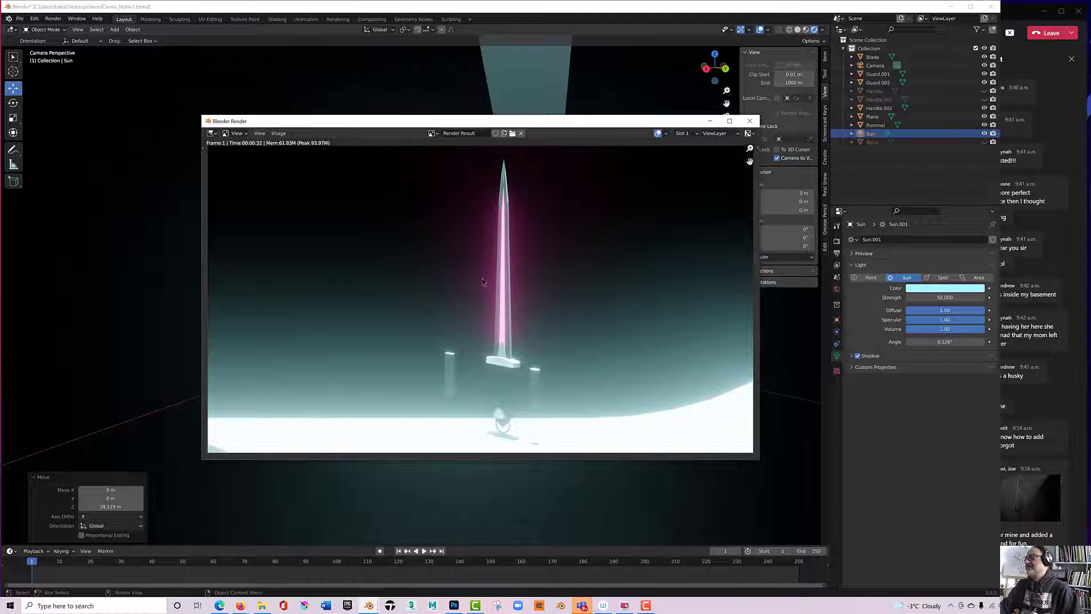
Set the sun light's strength to 25, render the image and close the render window.
click(935, 295)
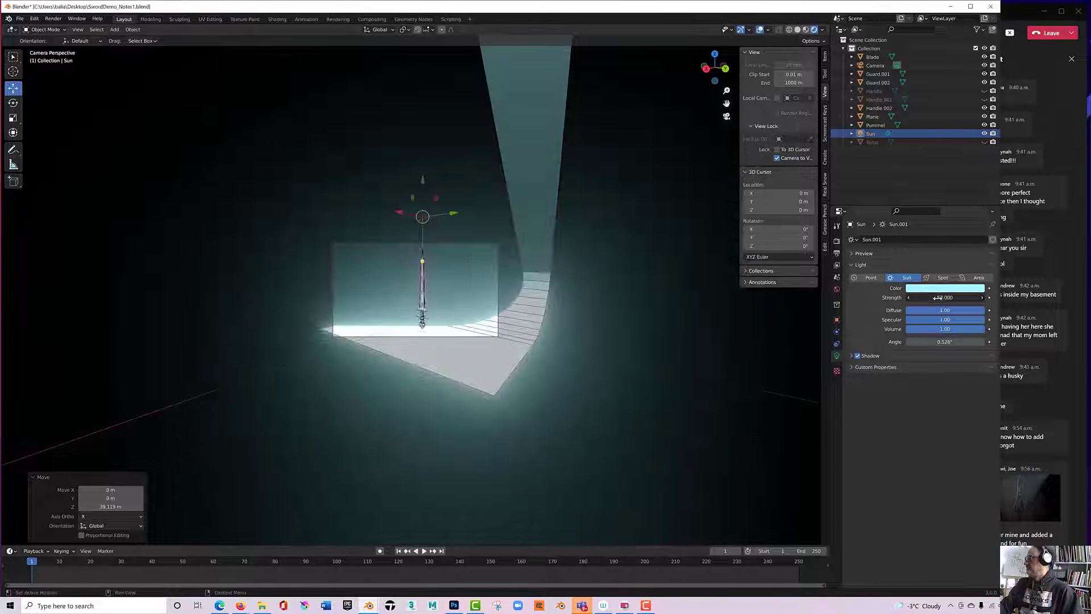
click(938, 297)
text(25)
key(Return)
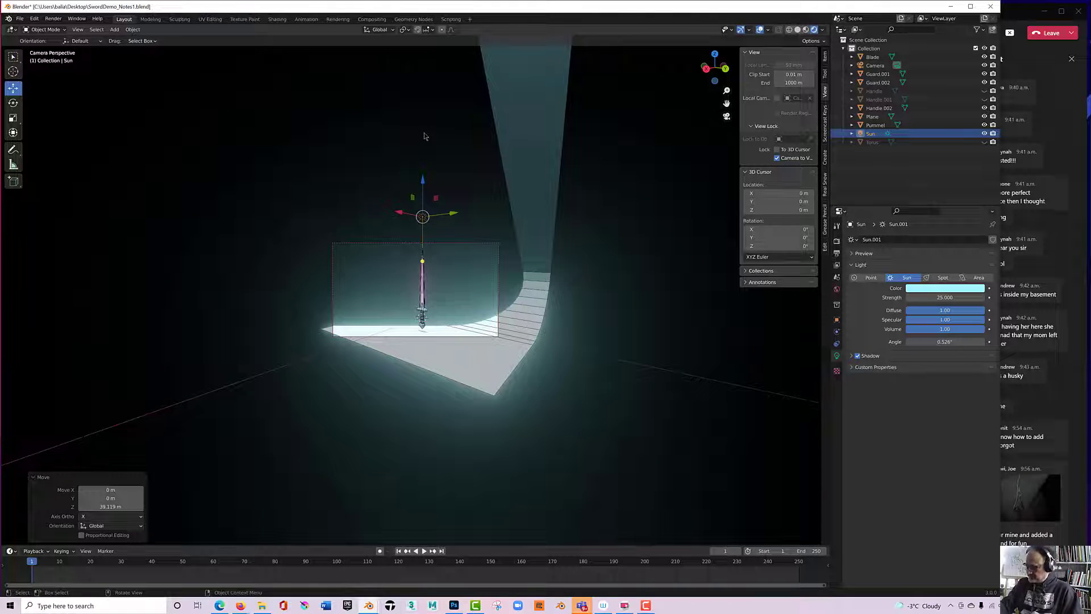
key(F12)
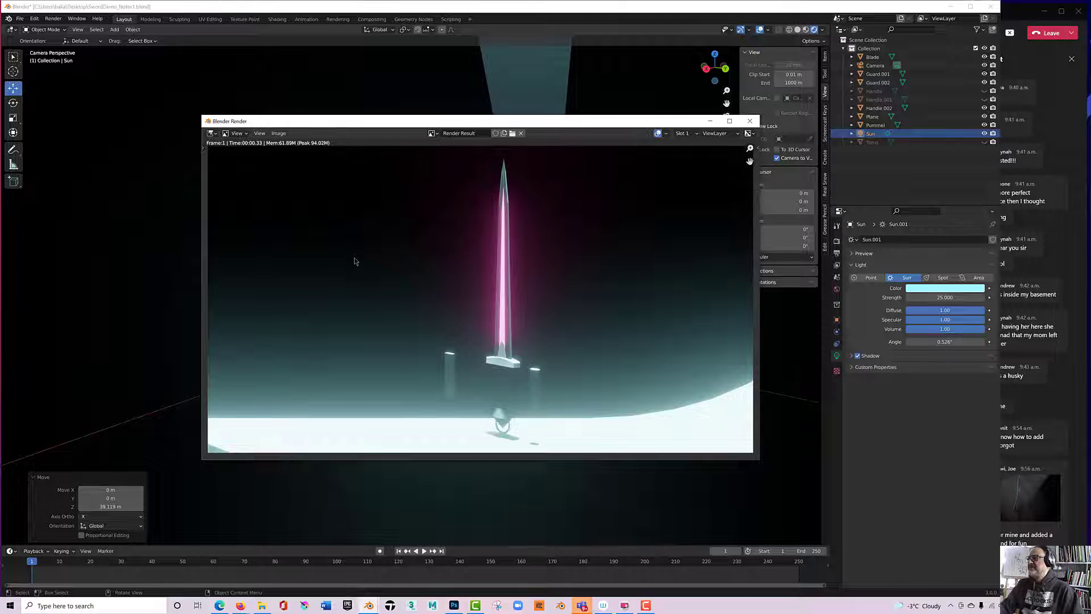
click(750, 121)
Give the backdrop plane a new material with a red base color and switch the viewport to material preview.
click(544, 241)
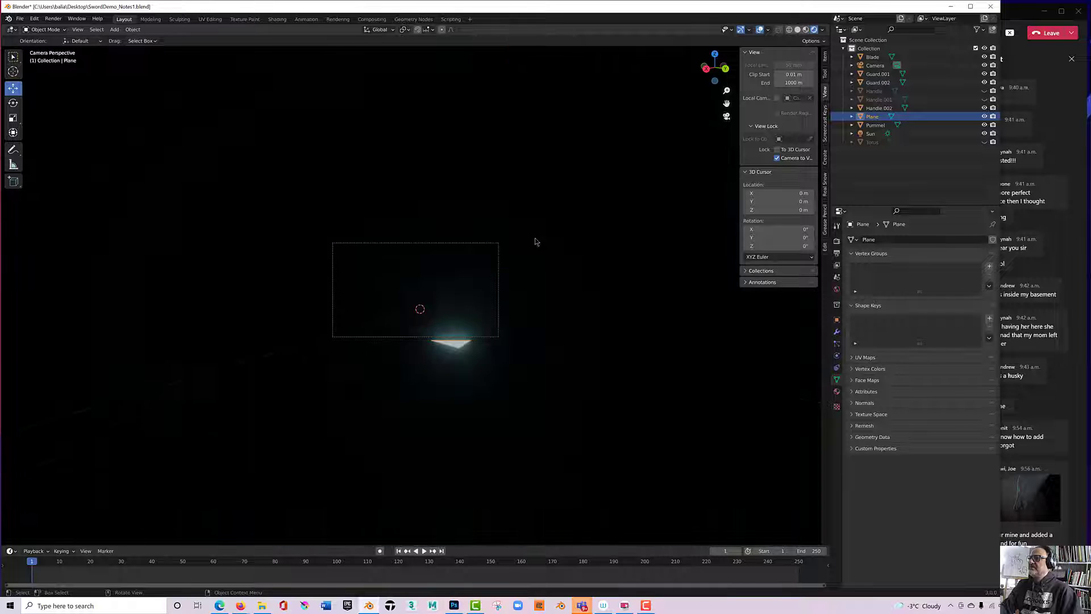
click(797, 30)
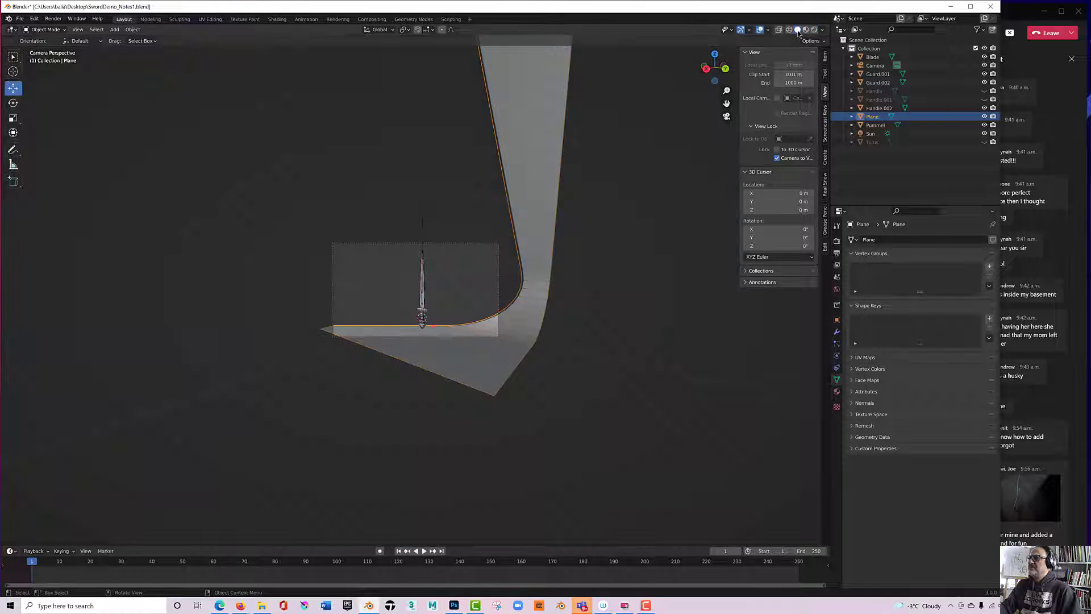
middle_drag(439, 174, 621, 176)
click(726, 116)
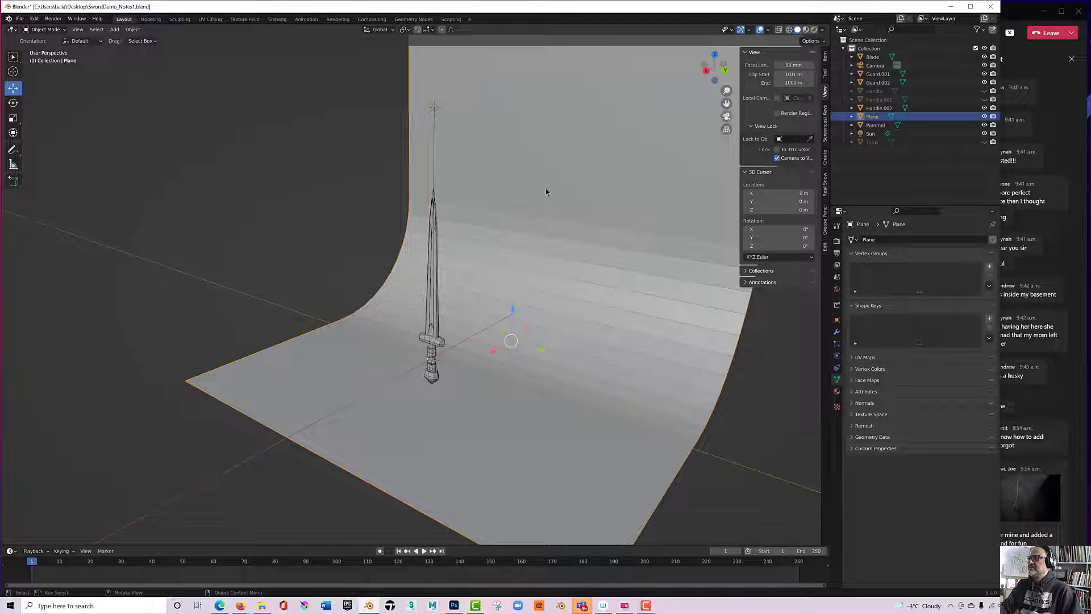
click(836, 391)
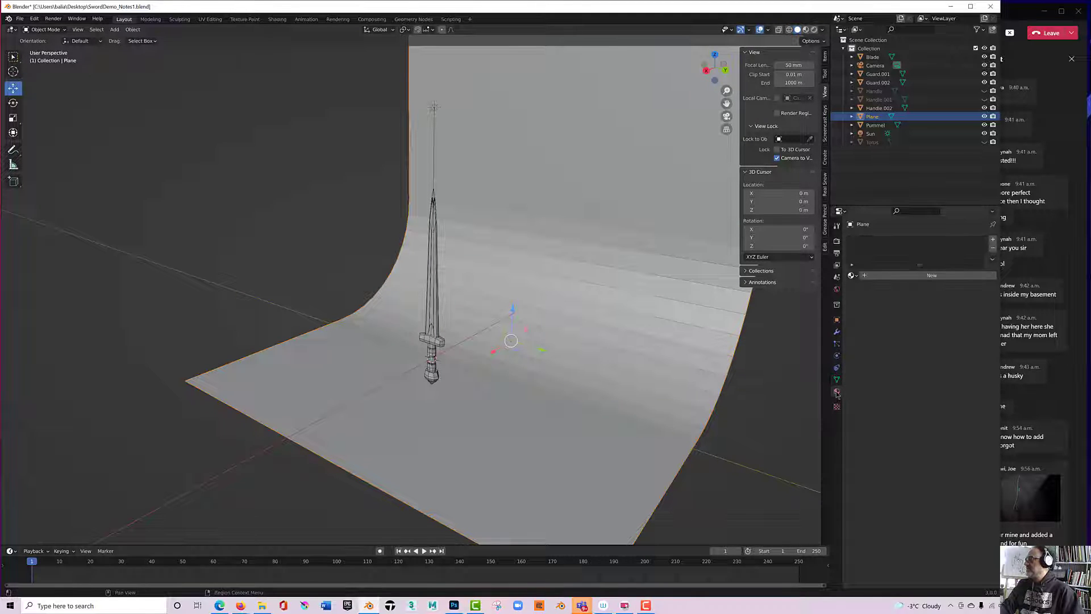
click(992, 239)
click(920, 275)
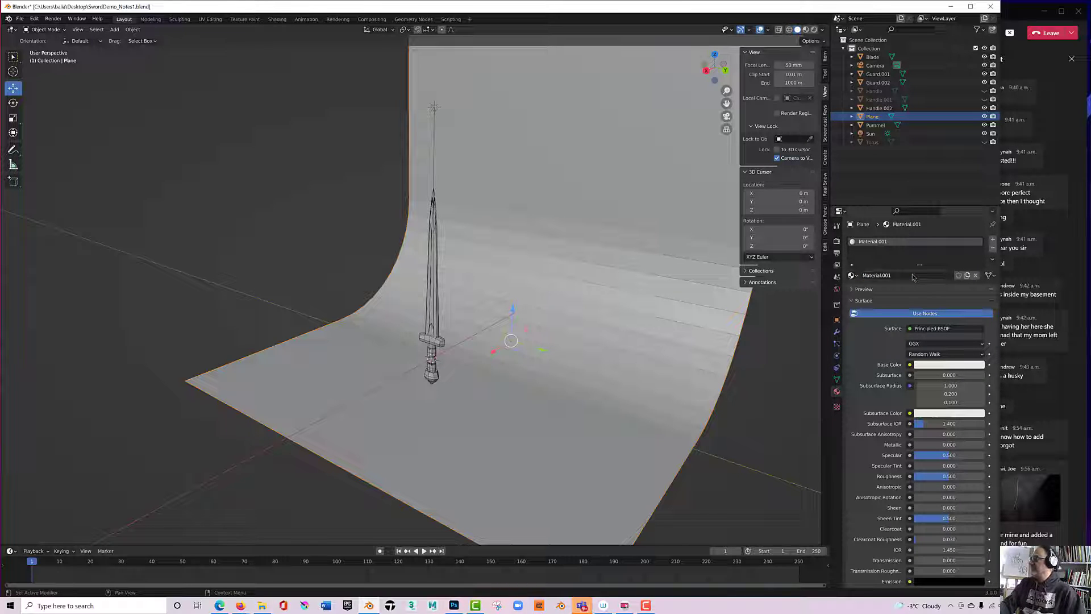
click(946, 365)
drag(943, 295, 944, 300)
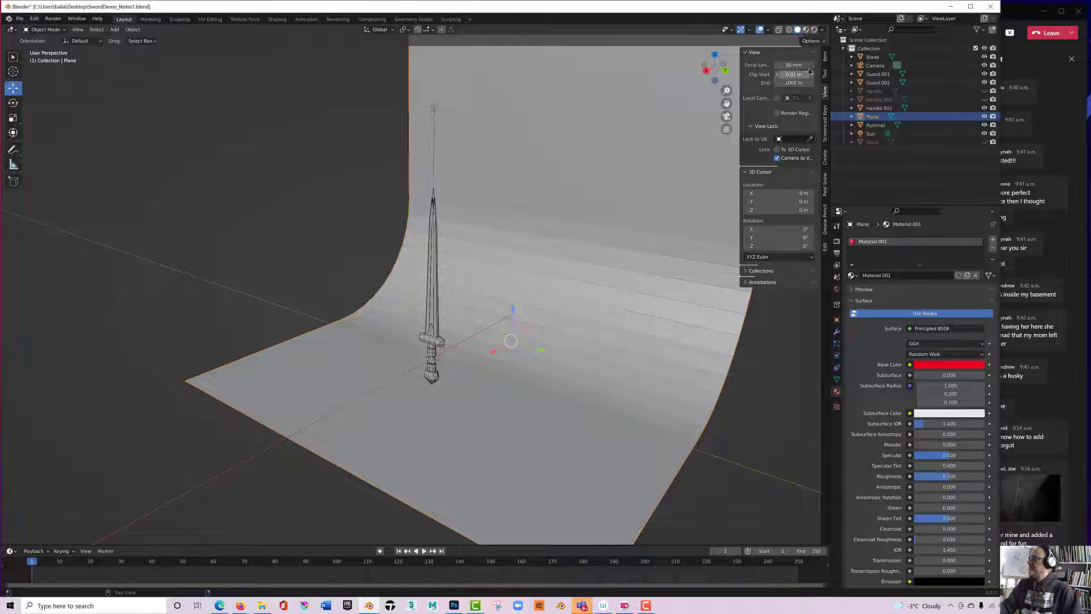
click(805, 29)
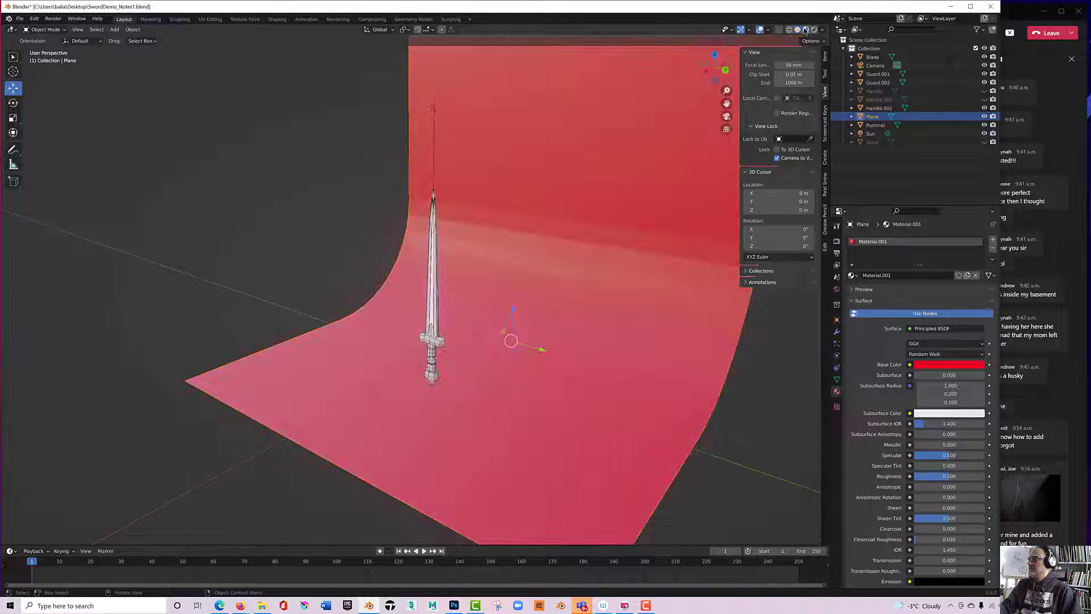
click(358, 167)
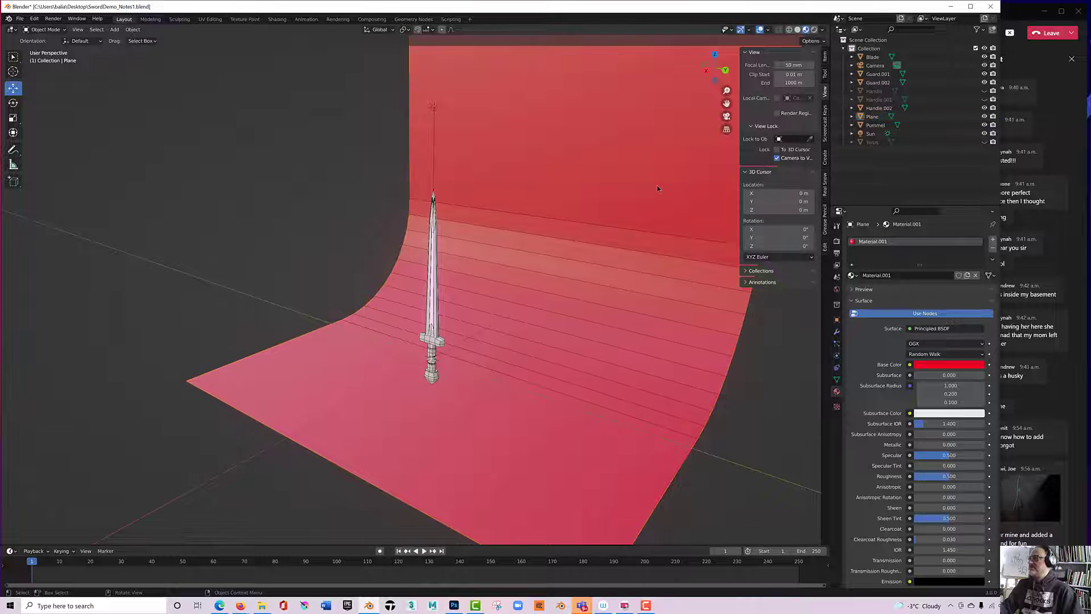
Render the image from the camera, close the render window and adjust the camera's view of the sword and backdrop.
click(726, 117)
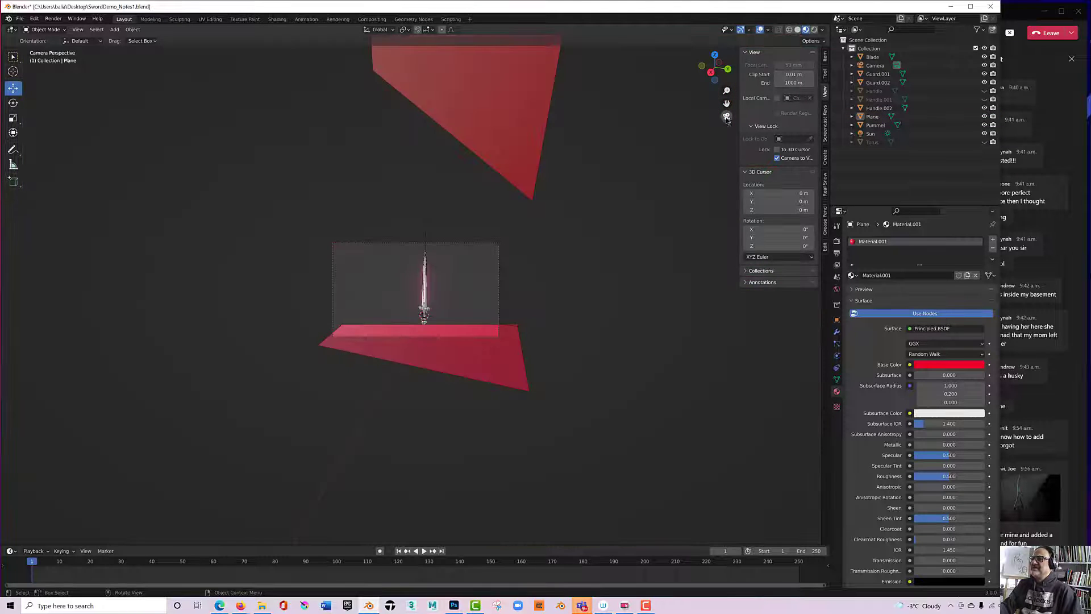
key(F12)
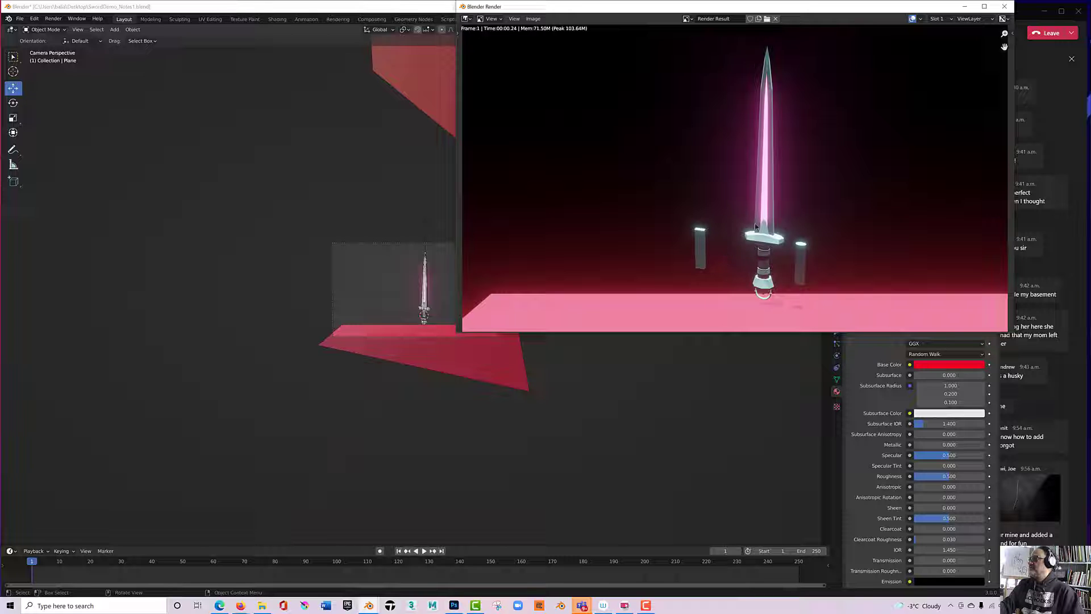
click(1003, 8)
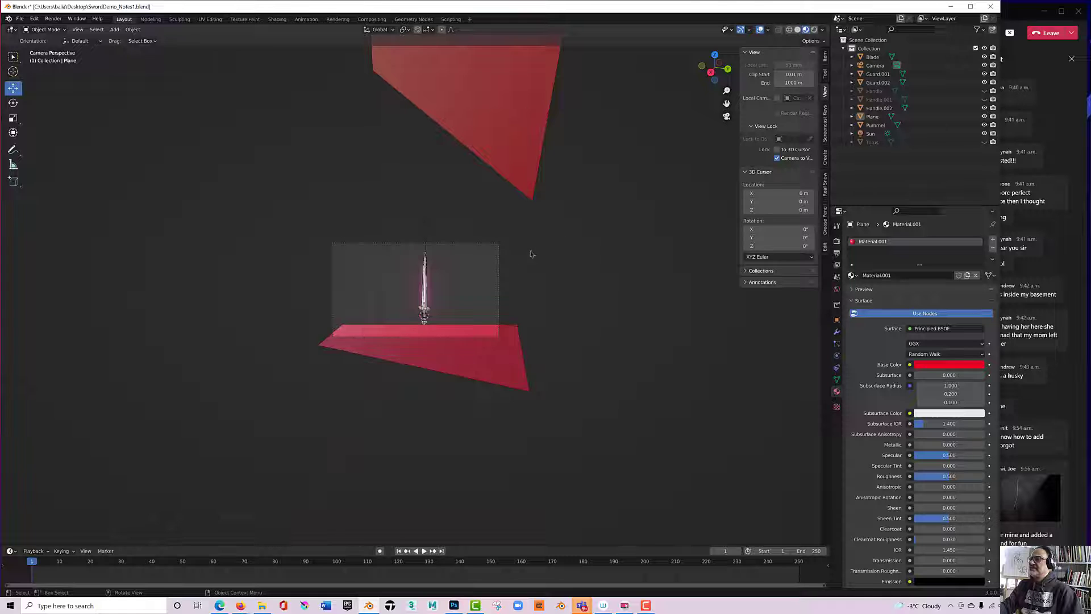
scroll(554, 247, down, 1)
scroll(554, 247, up, 2)
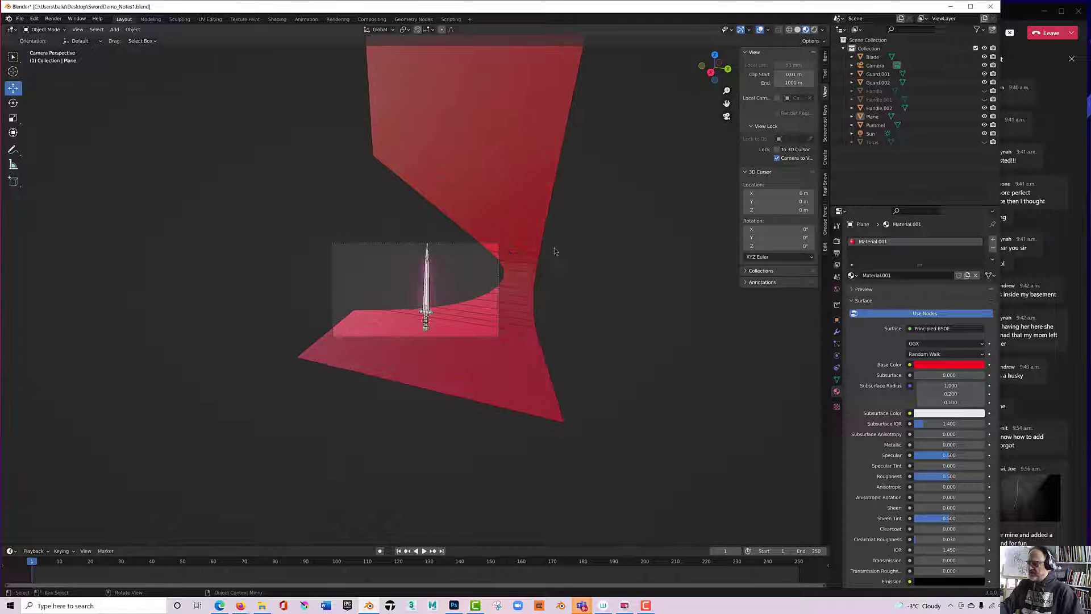
Leave the camera view, show Handle and Handle.001 in the viewport, and exclude Handle.001 and Handle.002 from renders.
click(726, 116)
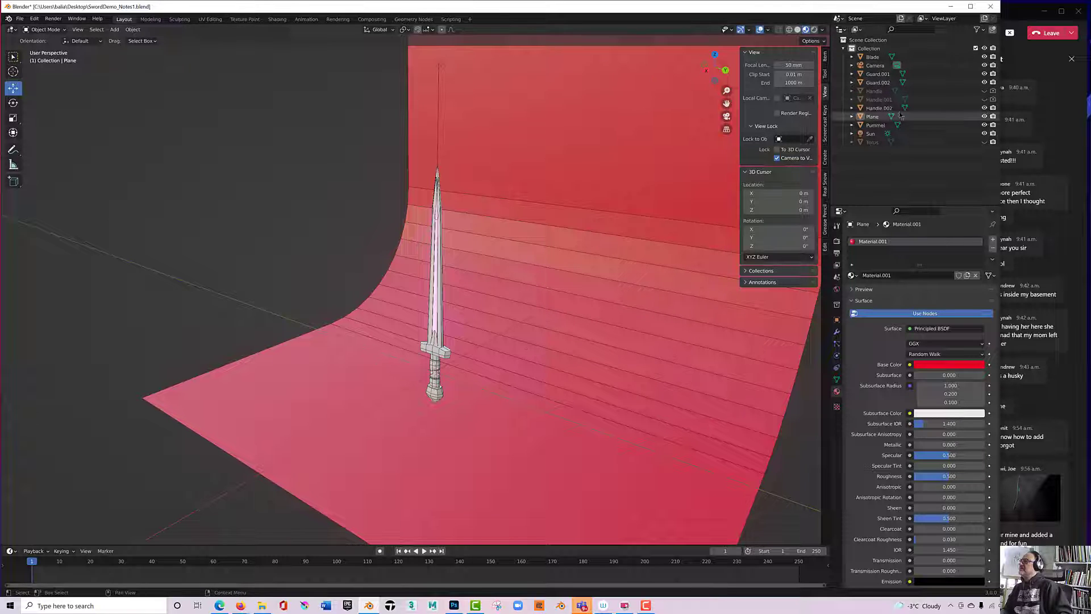
click(984, 90)
click(984, 99)
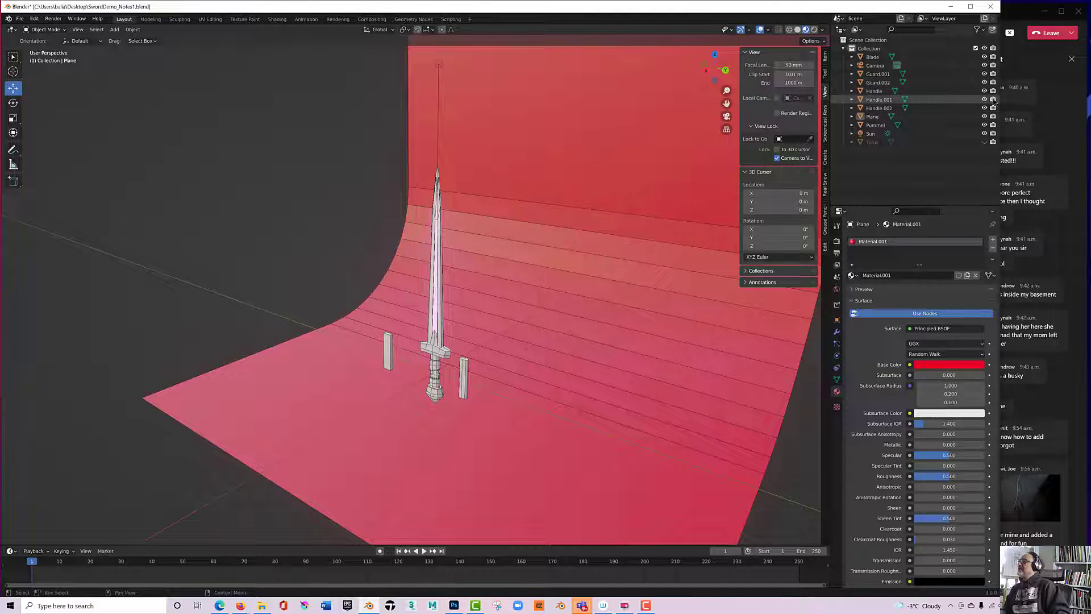
click(993, 100)
click(992, 108)
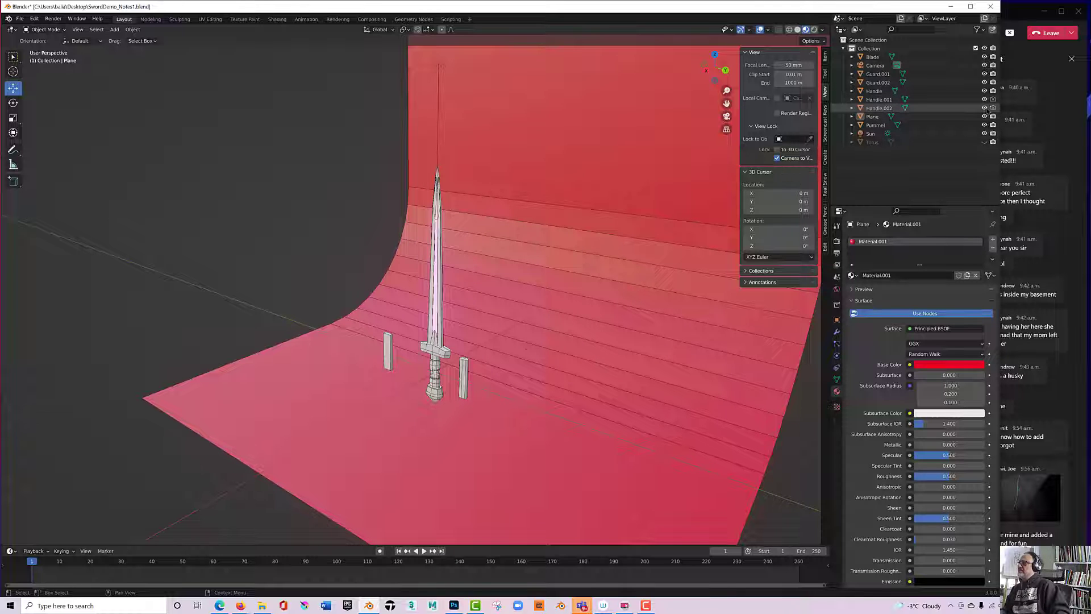
click(984, 108)
click(984, 99)
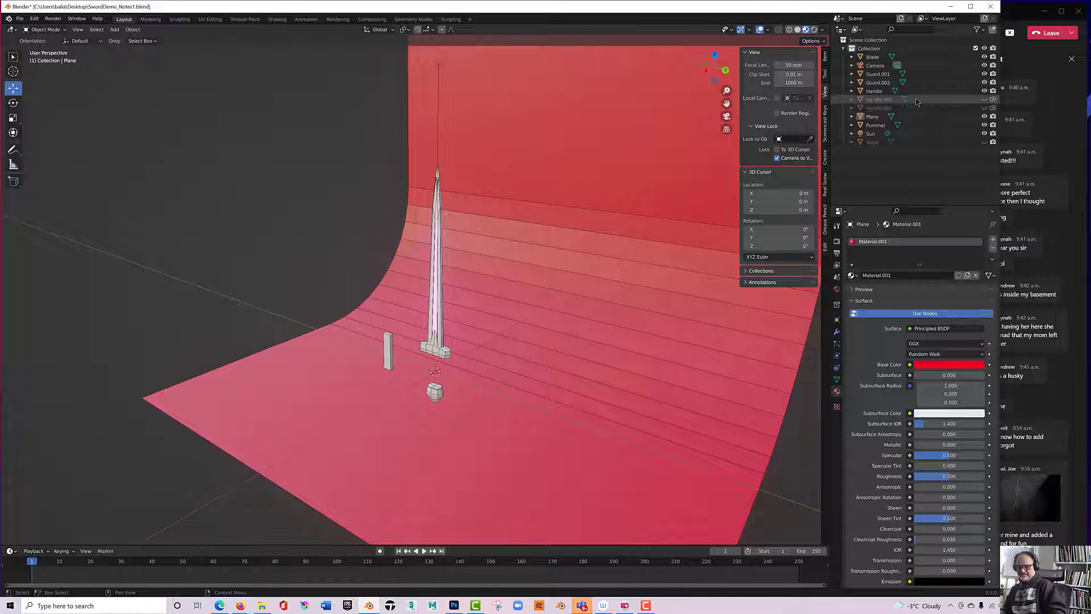
key(ctrl+z)
key(ctrl+z)
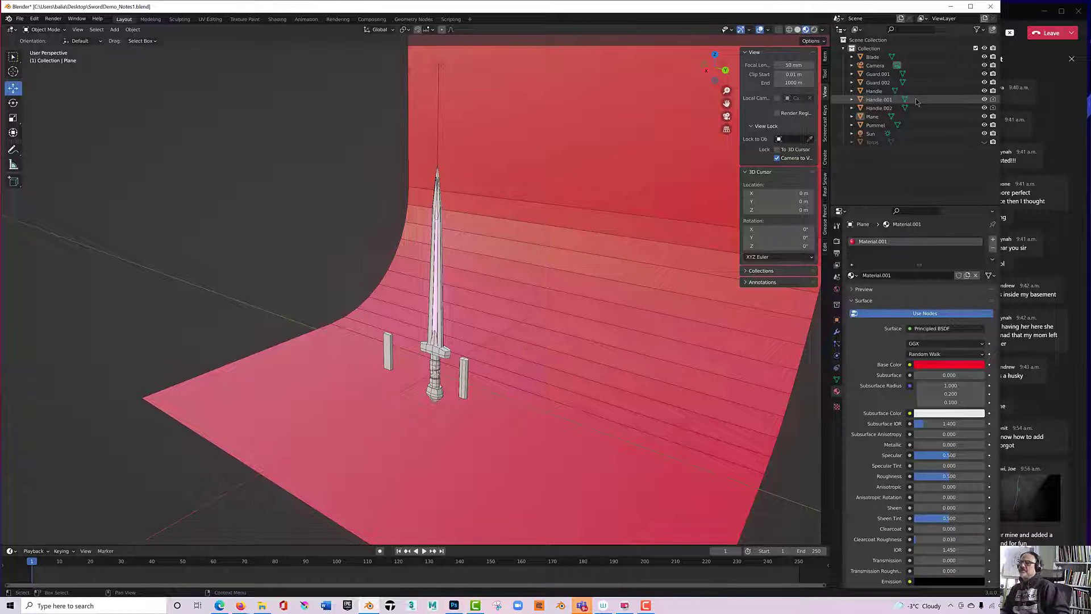
Hide the two stray blocks beside the sword, Handle and Handle.001, in the viewport while keeping Handle.002 shown.
click(984, 99)
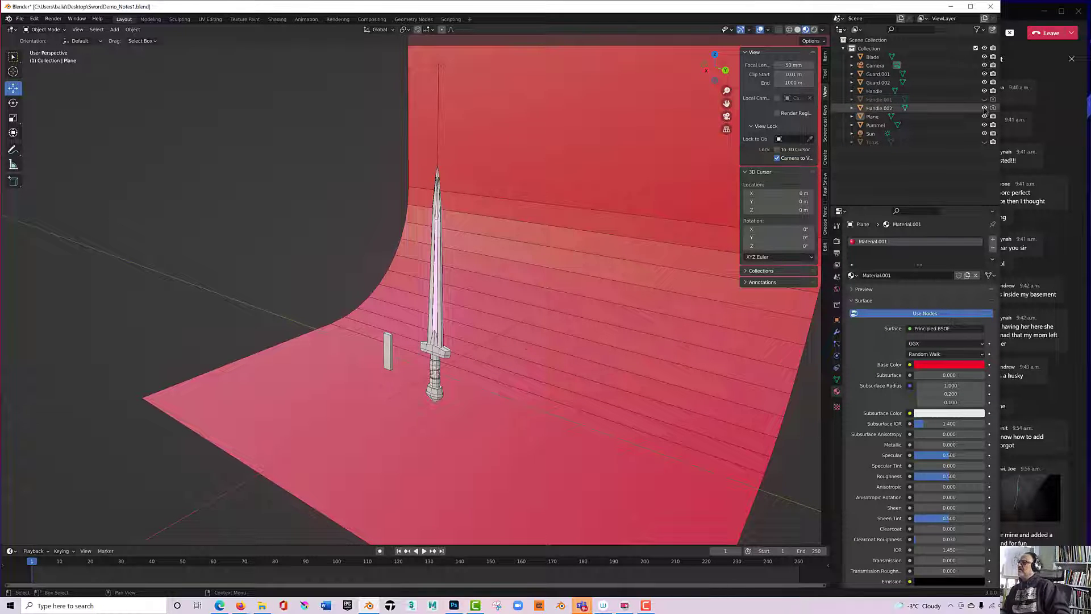
click(984, 108)
click(985, 108)
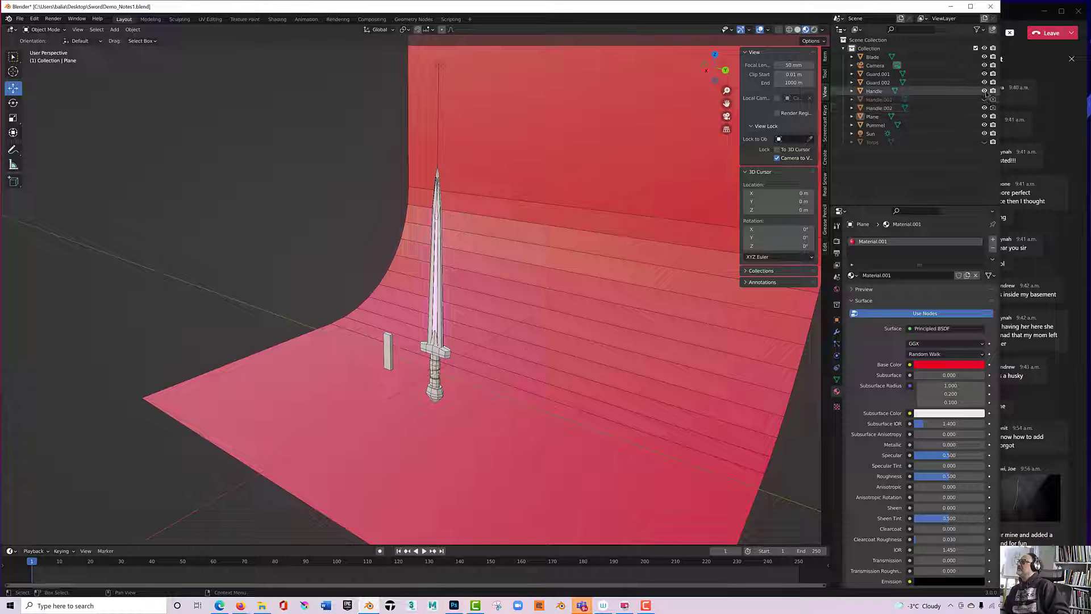
click(984, 91)
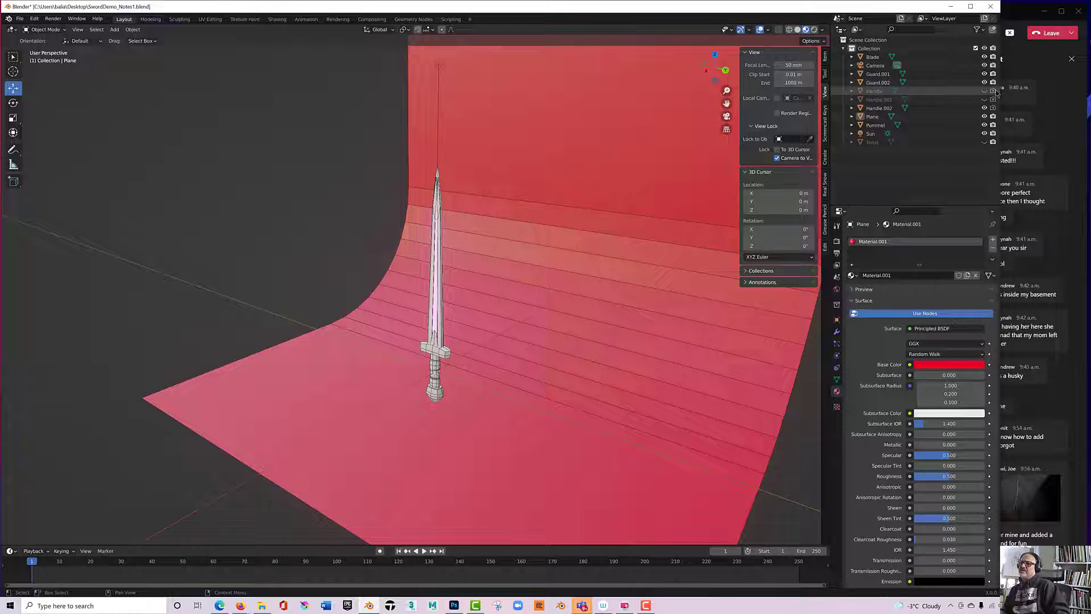
Capture a rectangular snip of the sword and red backdrop with Snipping Tool and close it without saving.
middle_drag(340, 220, 389, 240)
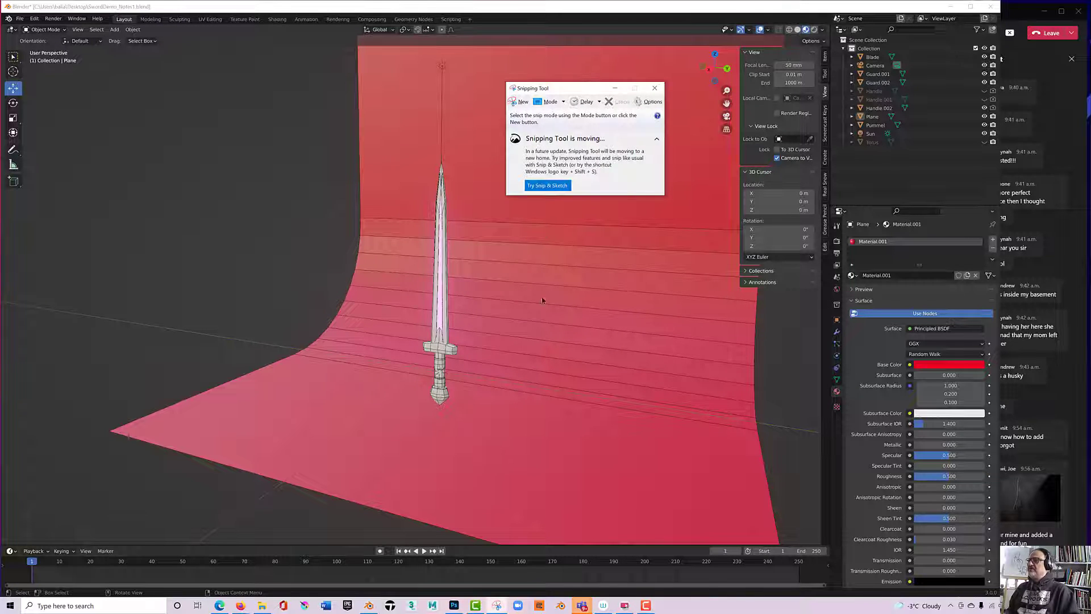
click(519, 103)
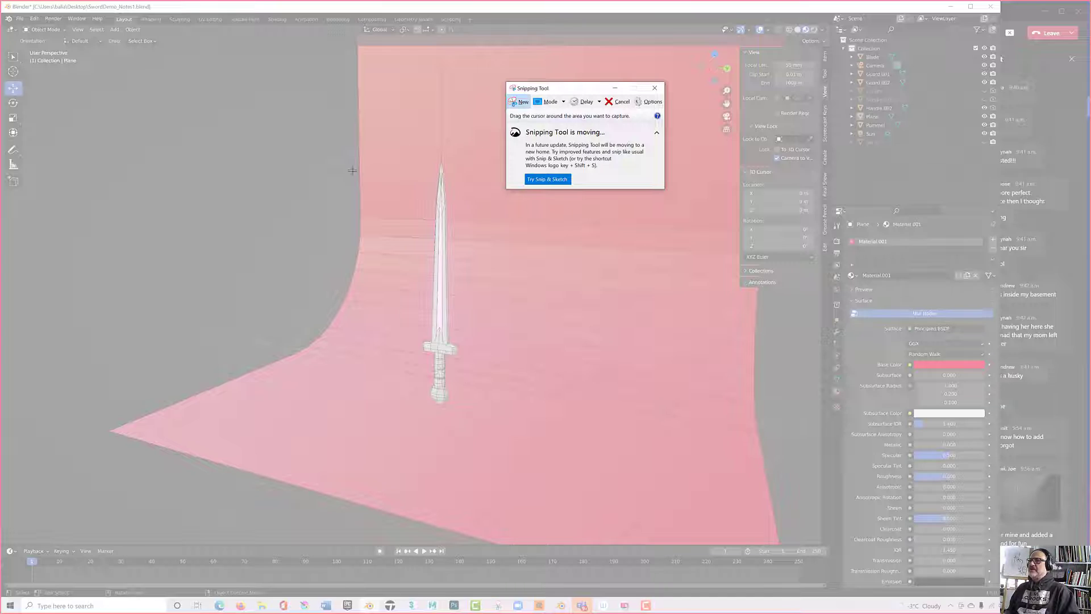
drag(219, 141, 718, 455)
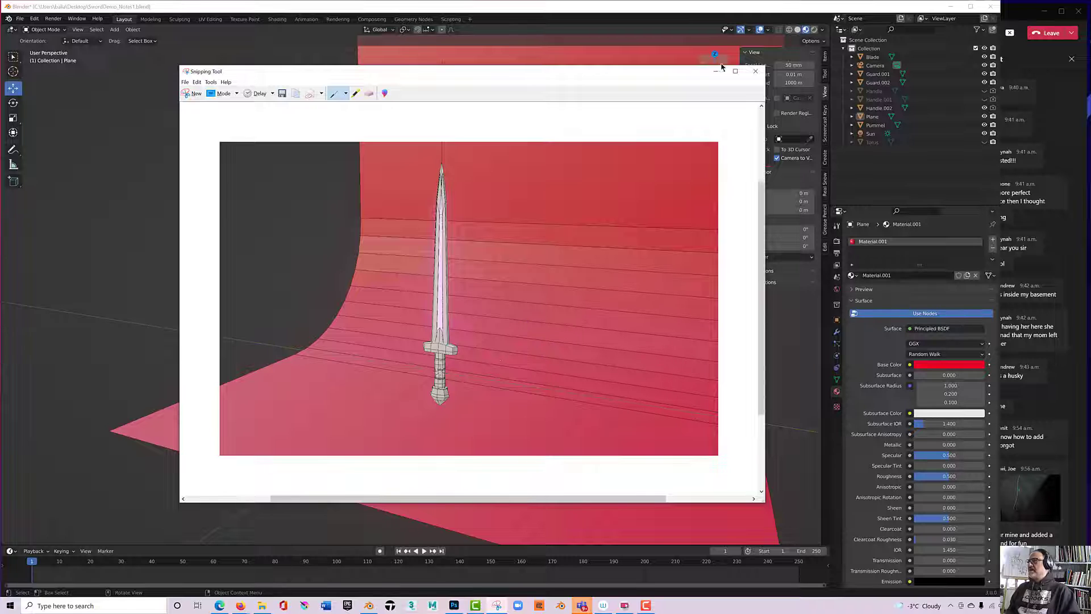
click(755, 71)
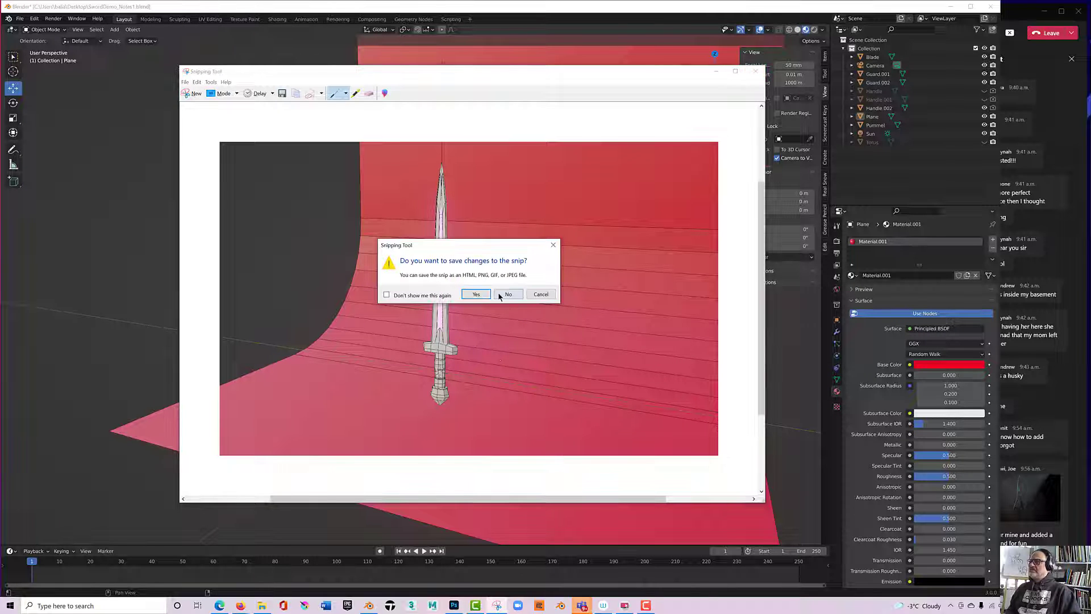
click(500, 294)
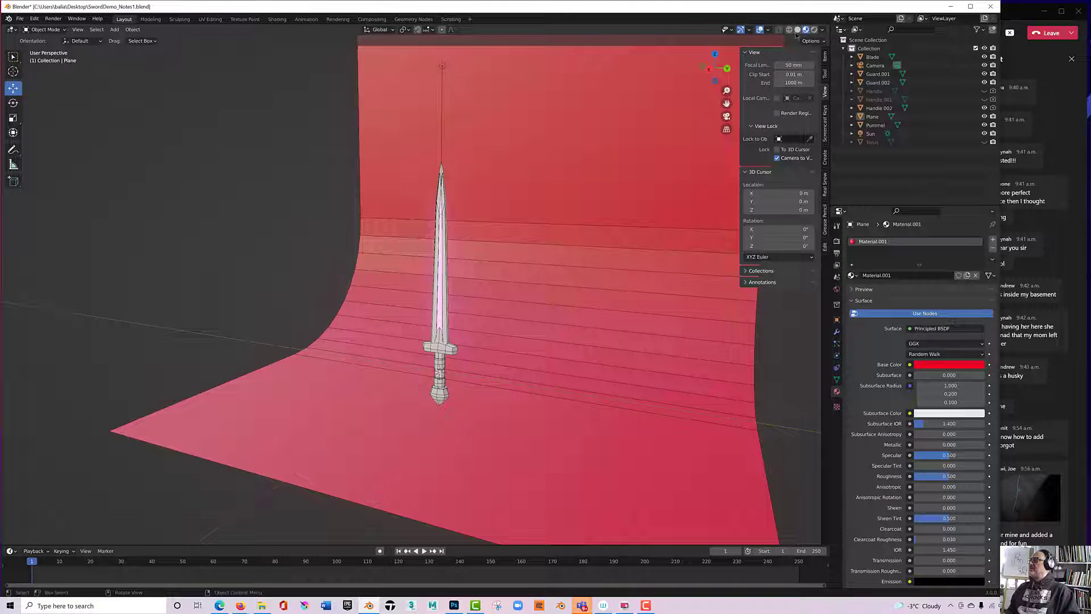
Lower the opacity of the viewport's wireframe overlay to 0.431.
click(767, 30)
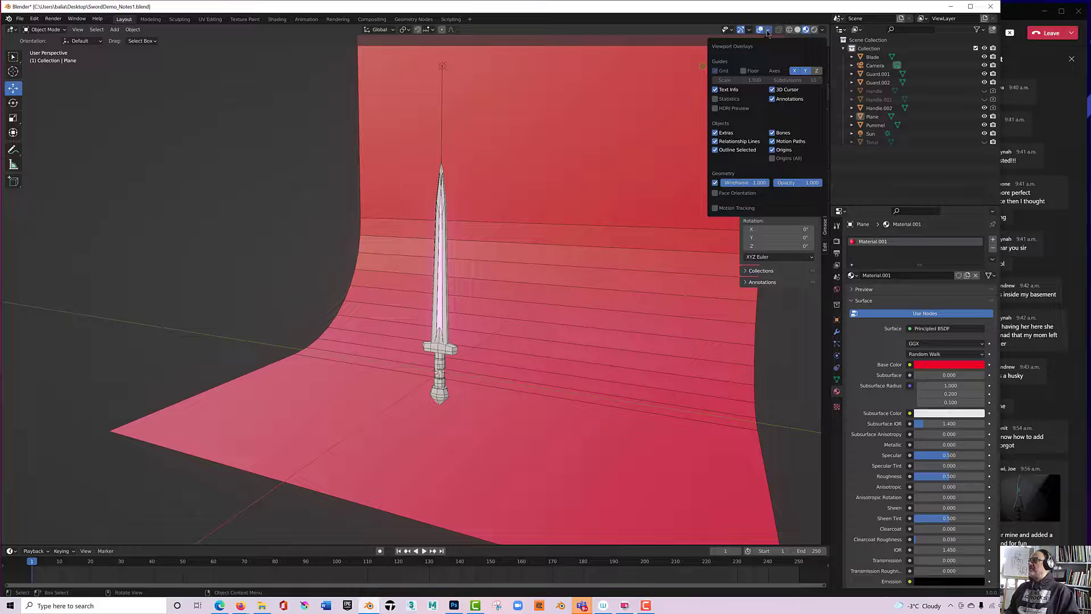
click(715, 183)
click(715, 183)
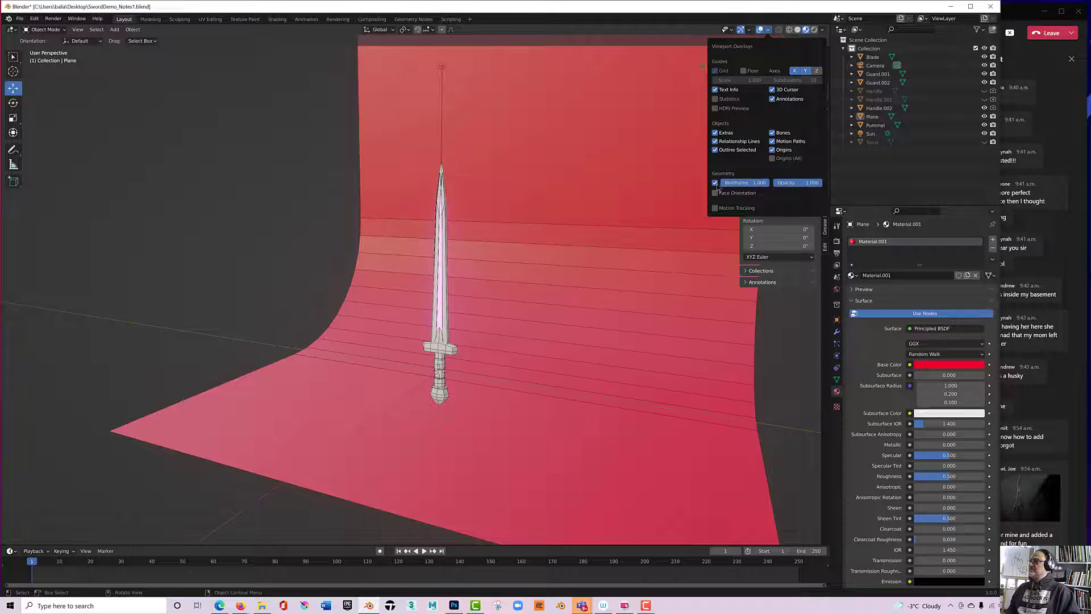
drag(804, 188, 778, 188)
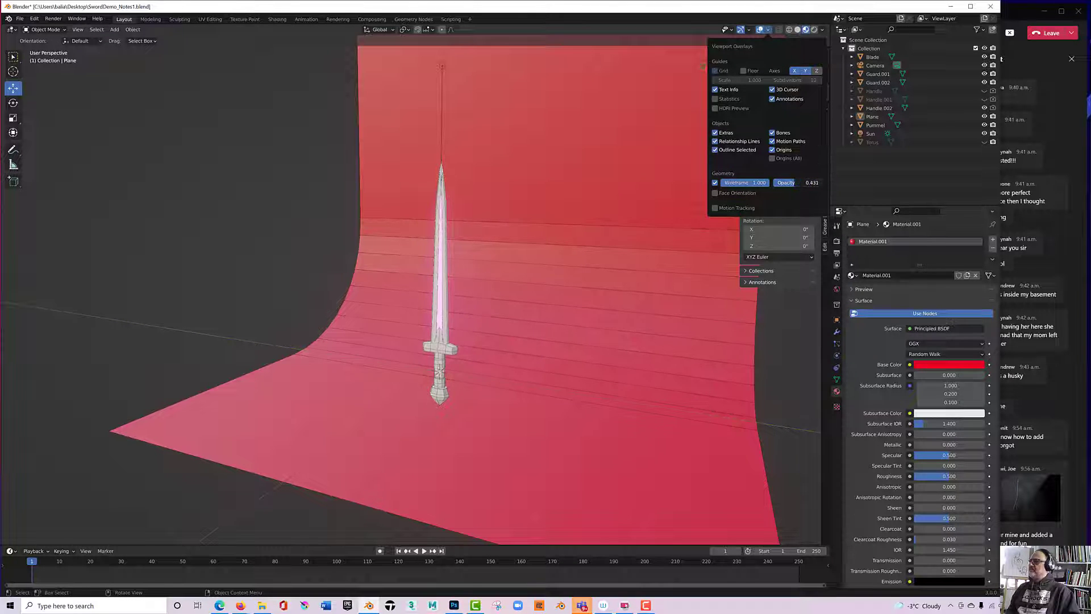
Select the backdrop plane and turn off the wireframe overlay in the viewport.
middle_drag(403, 172, 403, 179)
click(401, 178)
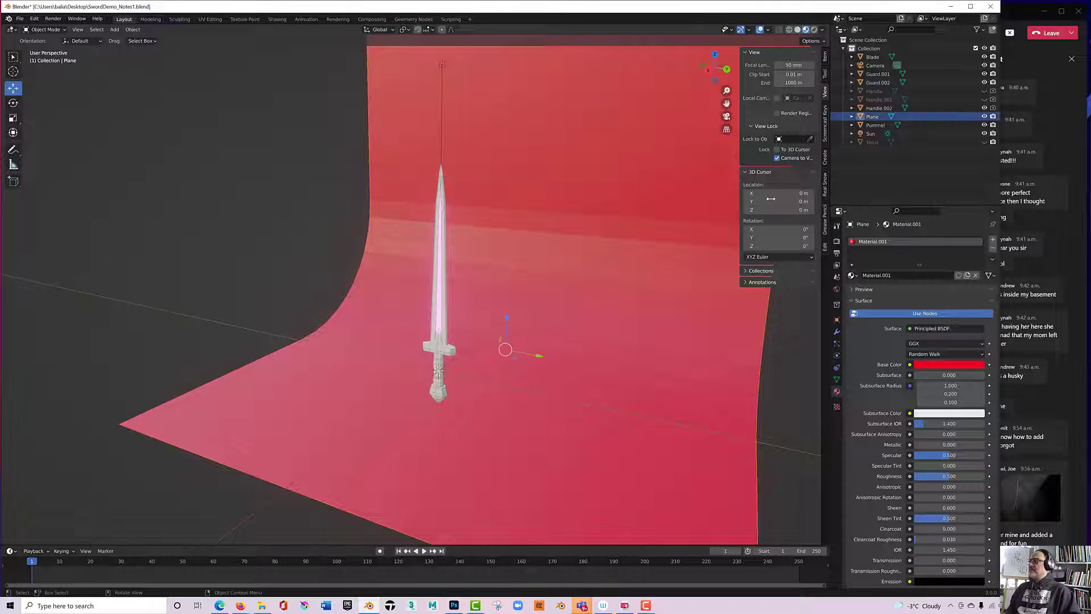
click(767, 30)
click(715, 183)
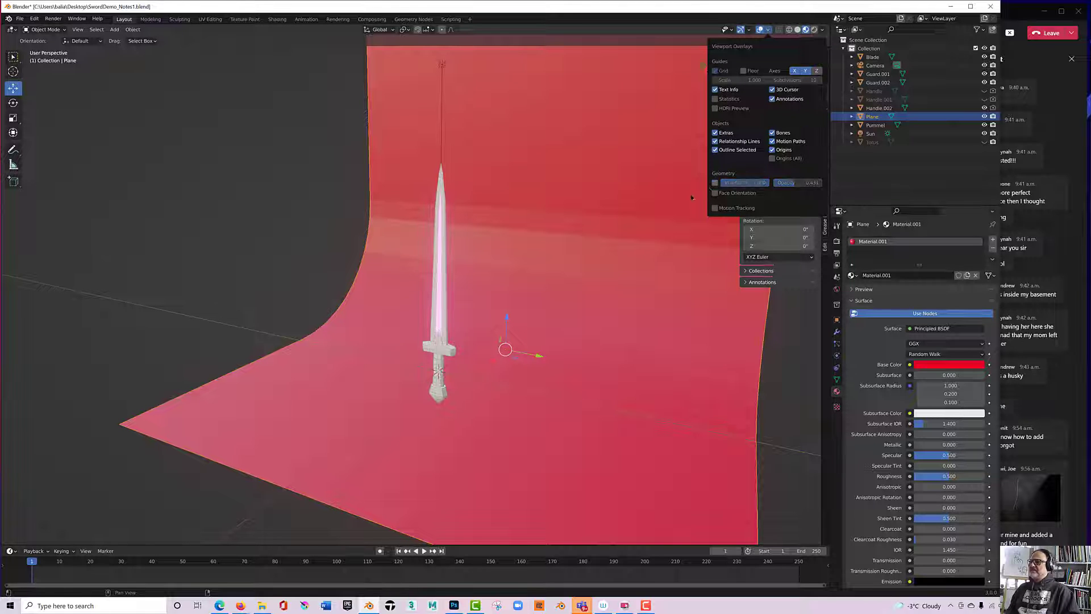
middle_drag(625, 213, 623, 203)
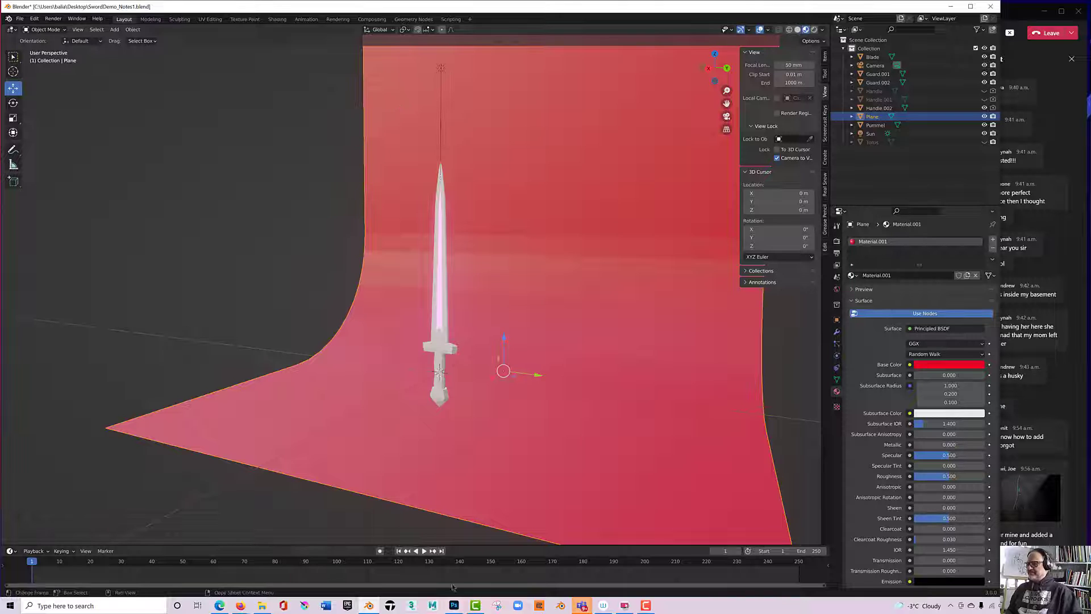
Capture a rectangular snip of the sword and red backdrop with Snipping Tool, without the wireframe overlay.
click(496, 606)
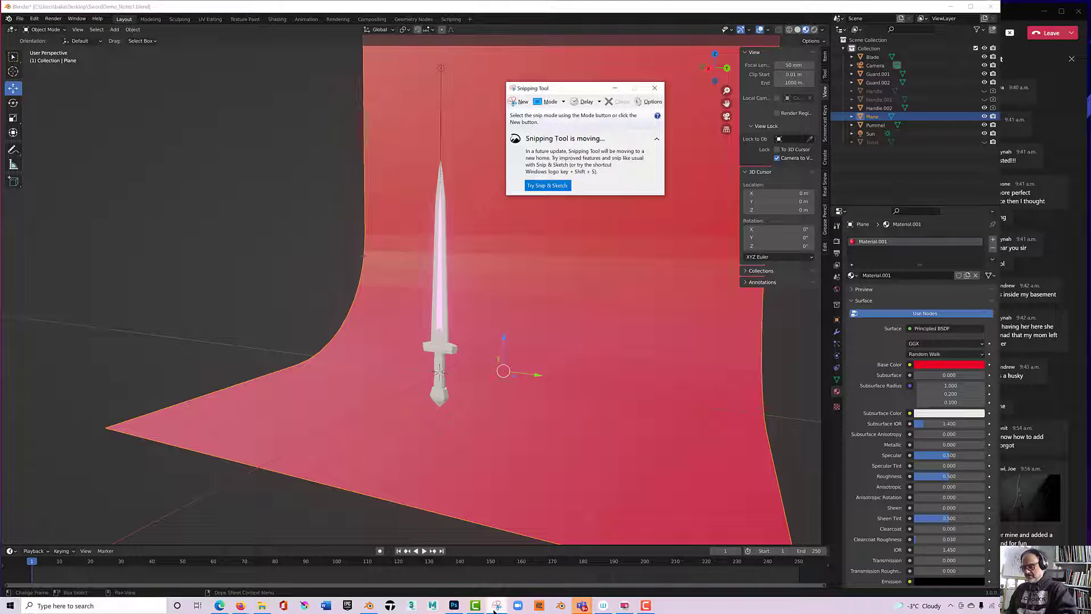
key(ctrl+n)
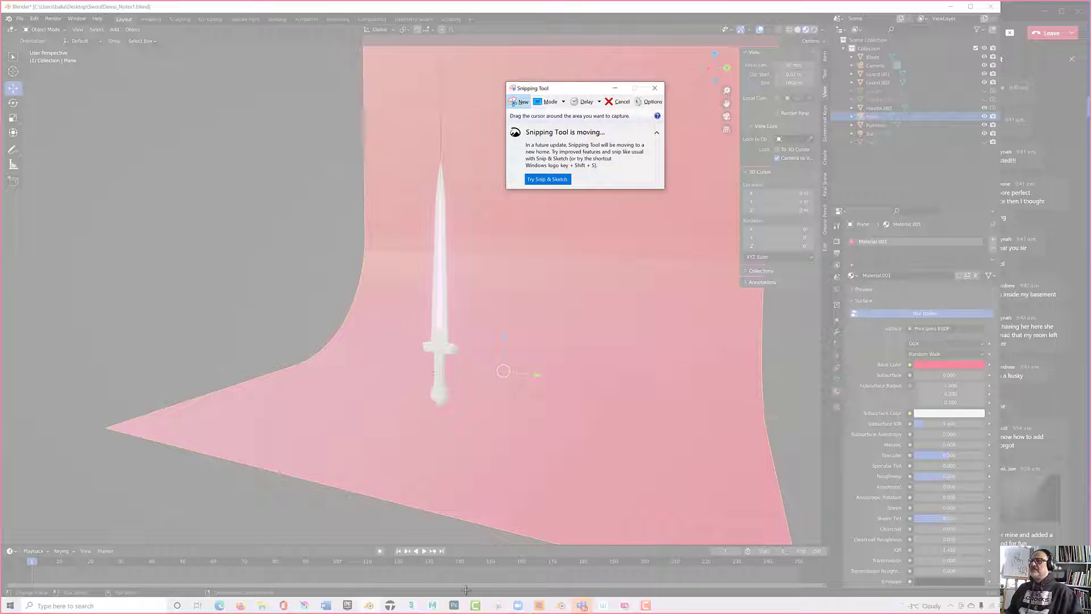
drag(200, 117, 647, 461)
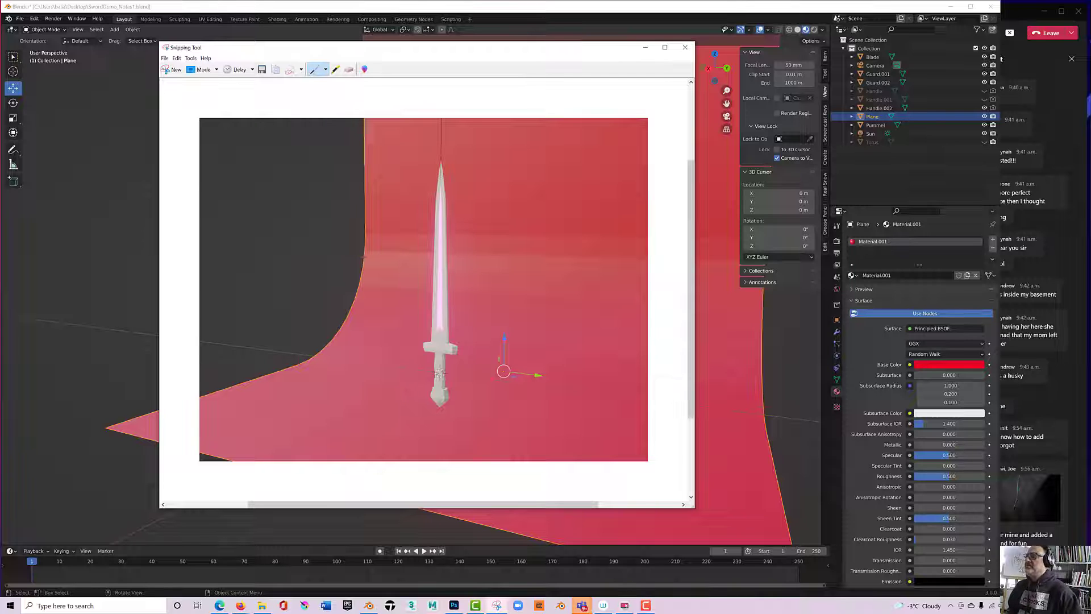
Close the snip and save it to the Desktop as a PNG file named TestSwor.
click(684, 47)
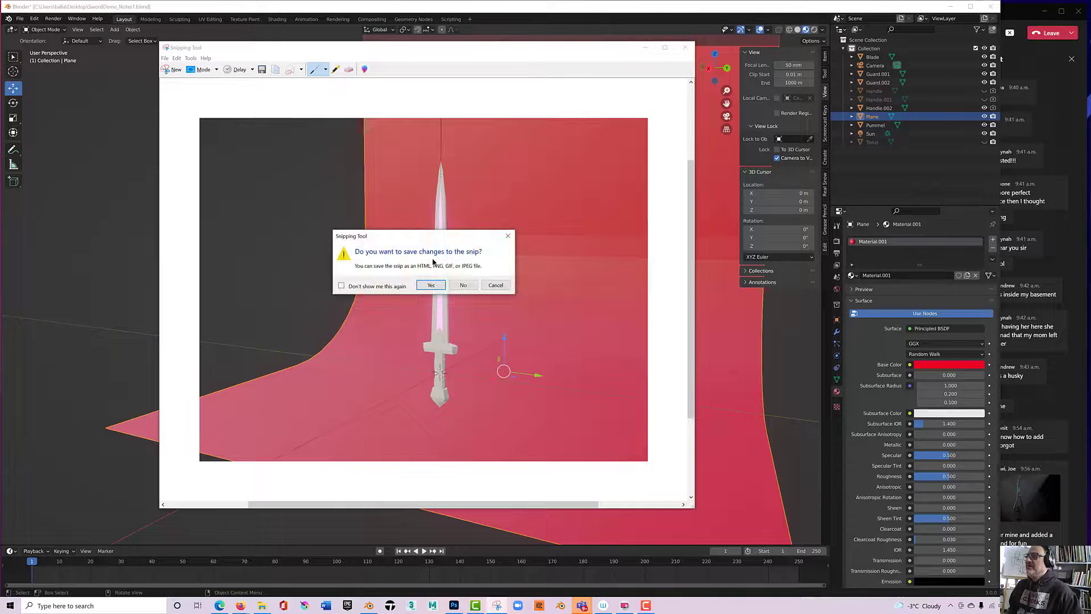
click(431, 285)
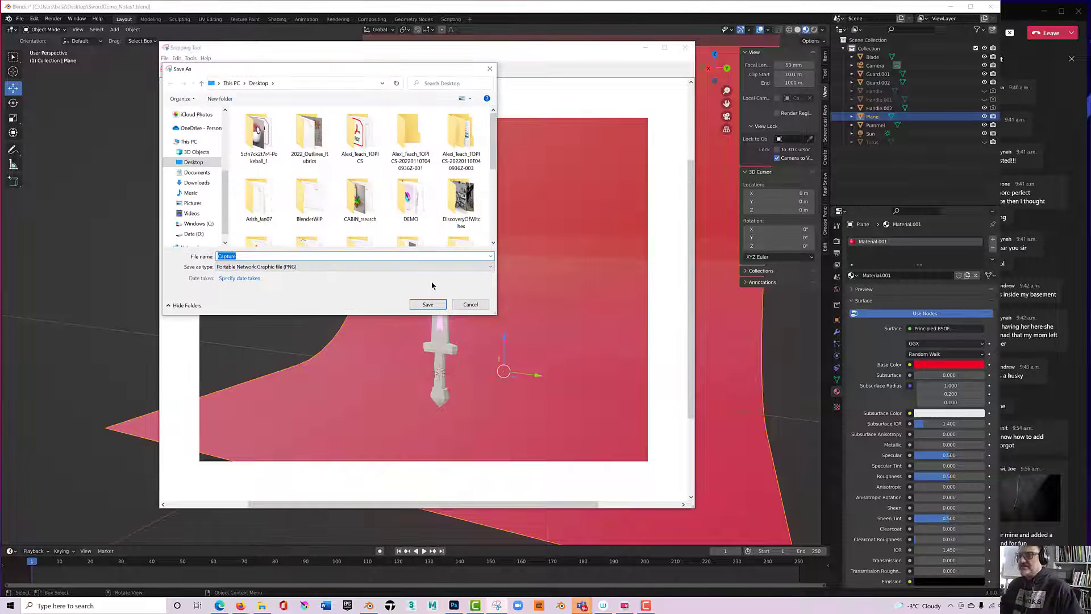
text(Test)
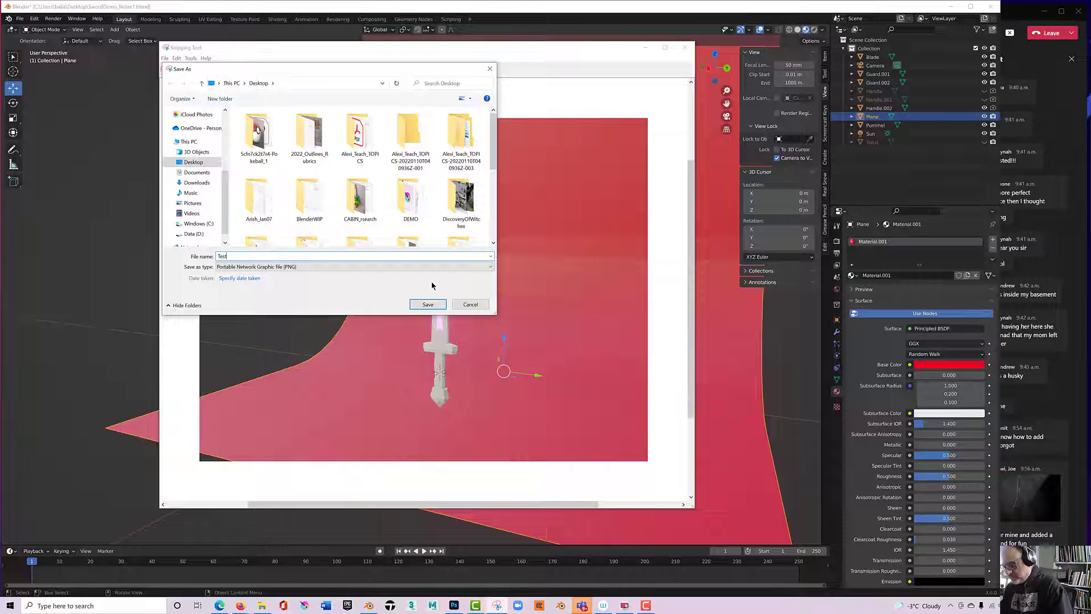
text(Swor)
key(Return)
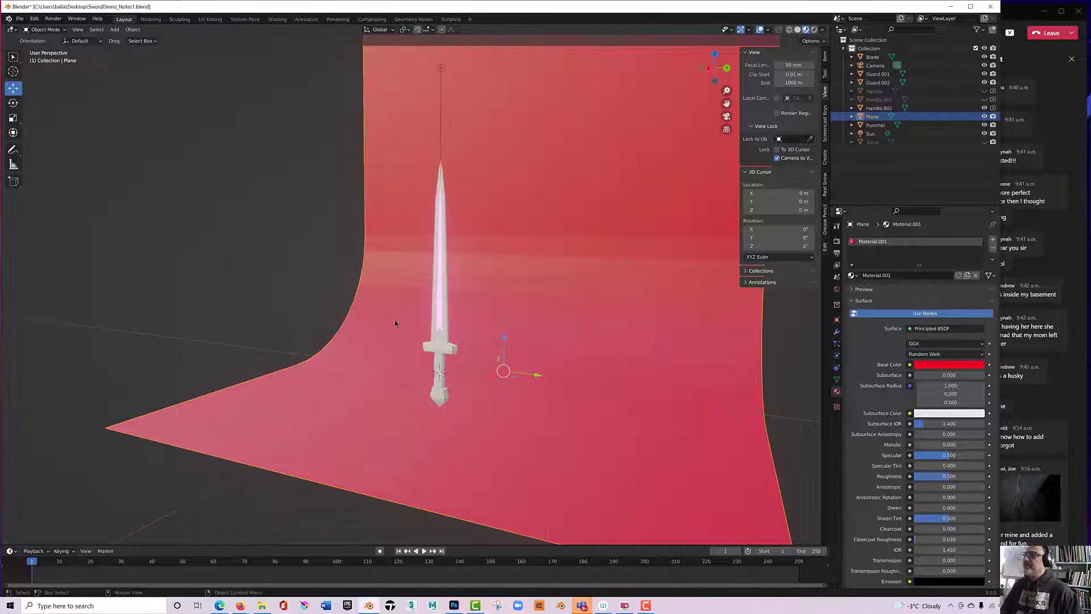
Add a point light to the scene and place it beside the sword's guard, raising it about 2.98 m on Z.
scroll(340, 193, down, 4)
scroll(341, 194, up, 3)
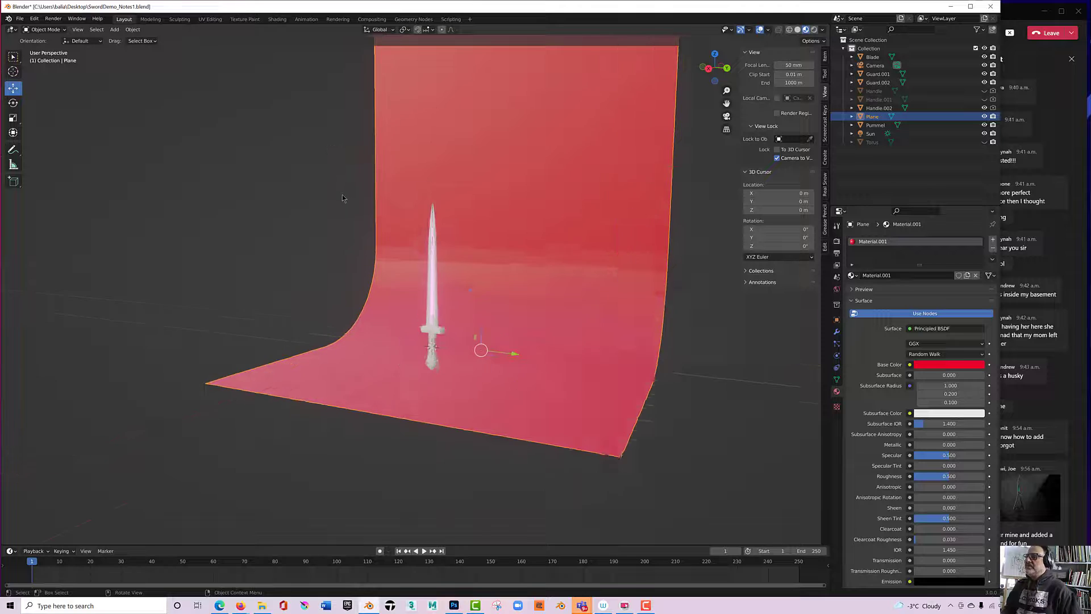
click(435, 108)
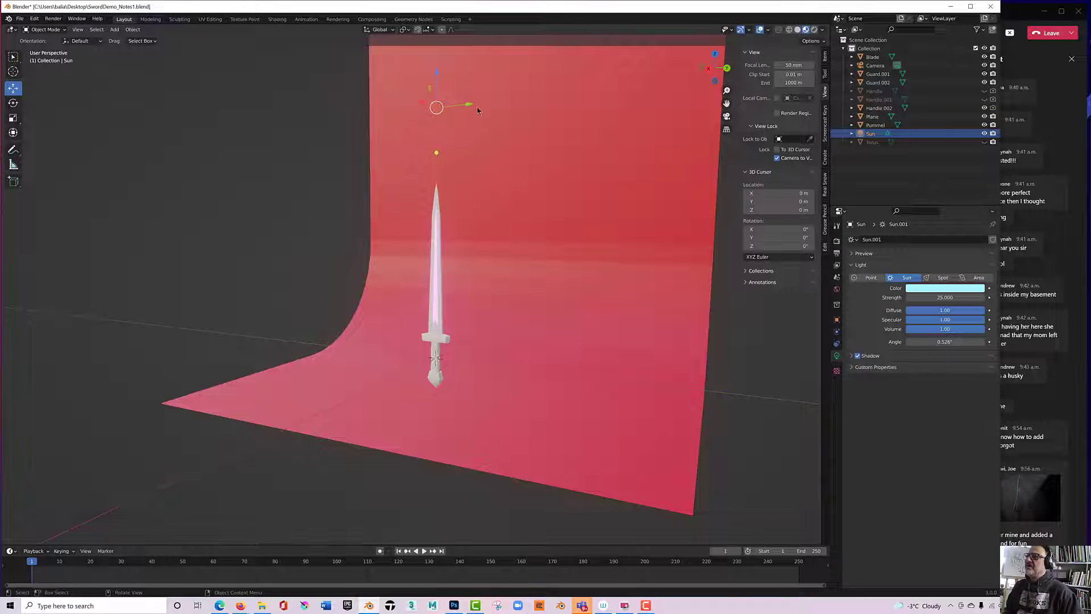
middle_drag(458, 147, 445, 159)
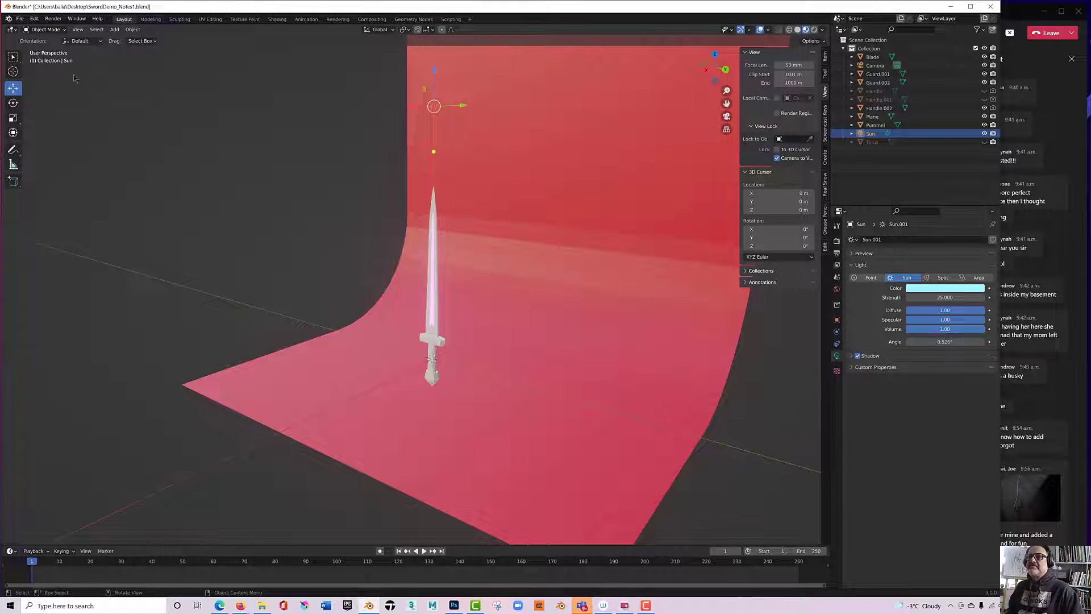
click(115, 29)
mouse_move(132, 146)
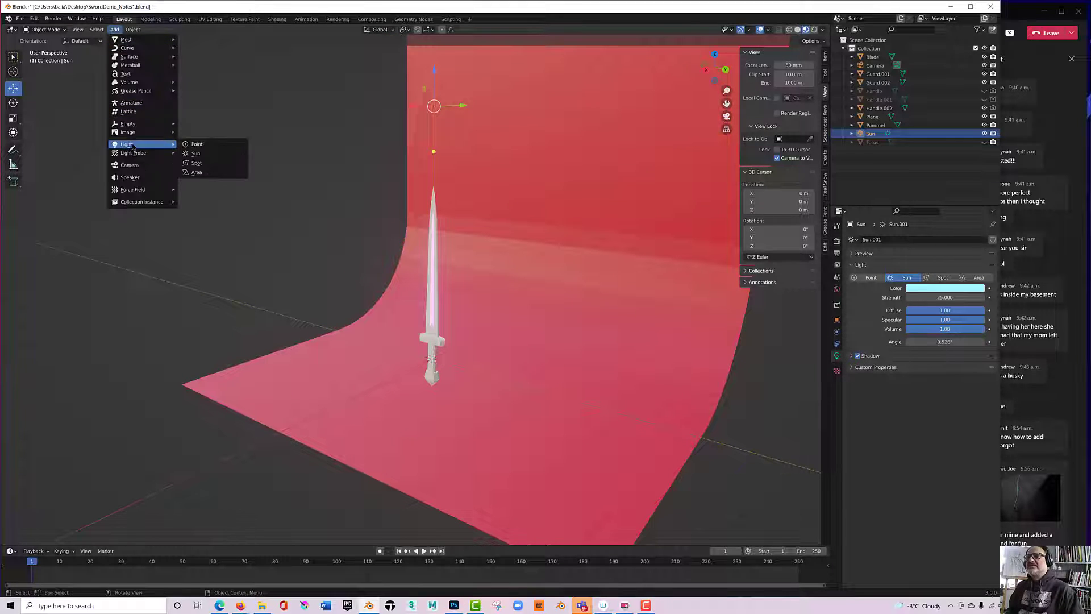
click(194, 144)
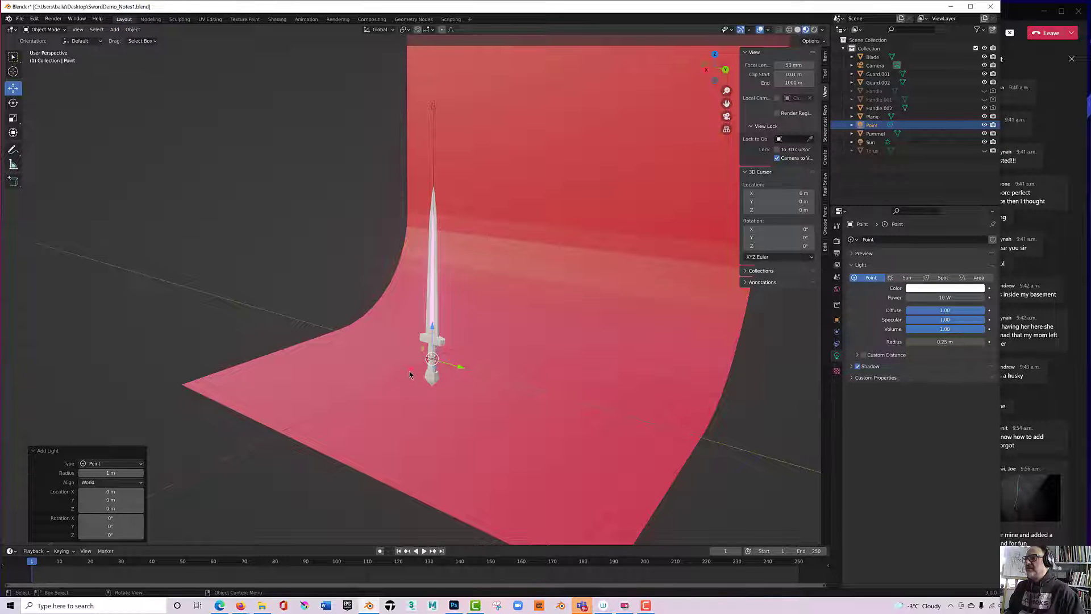
drag(411, 370, 429, 361)
drag(448, 315, 449, 334)
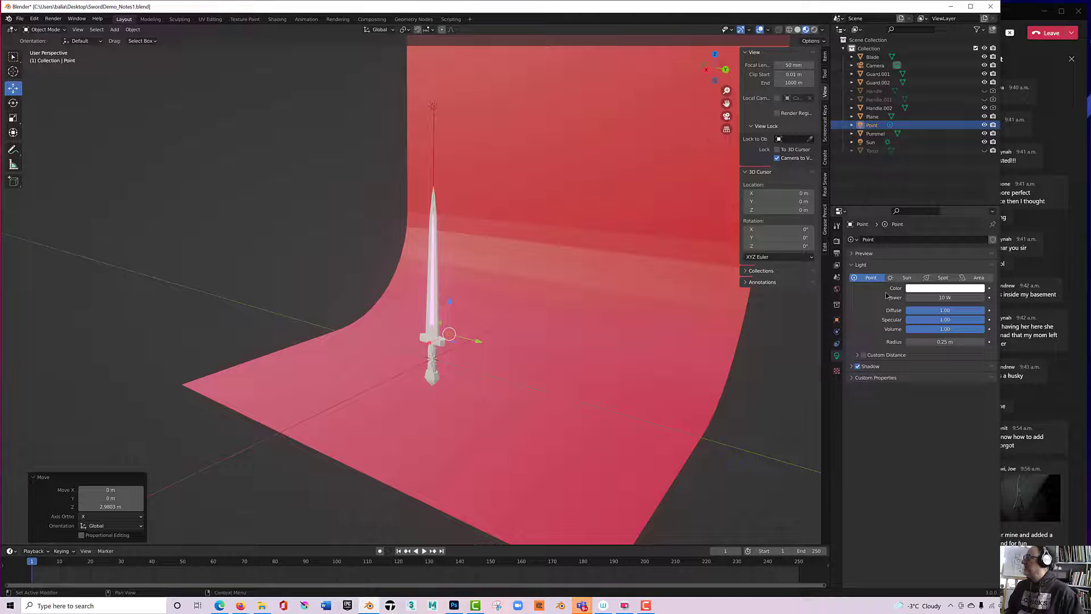
Set the point light's color to blue and preview the scene through the camera in rendered shading.
click(947, 290)
drag(959, 203, 961, 194)
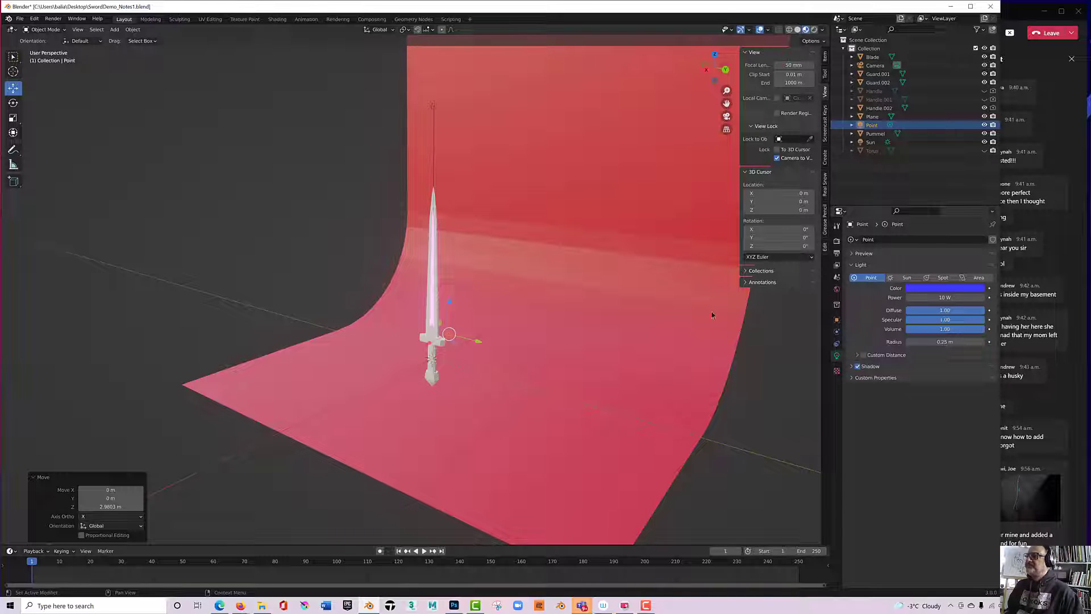
click(814, 29)
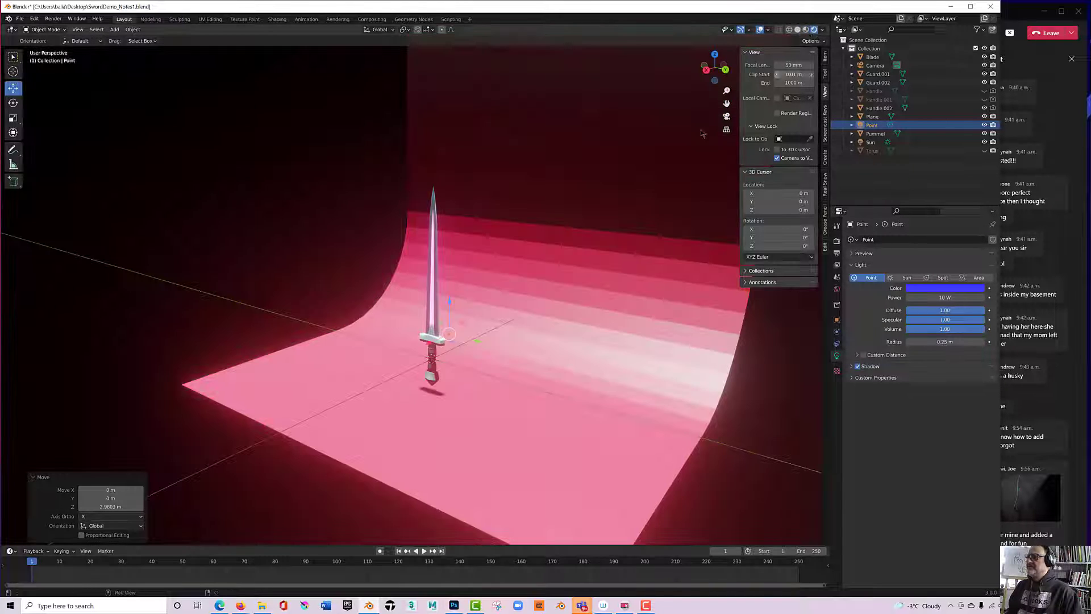
click(726, 116)
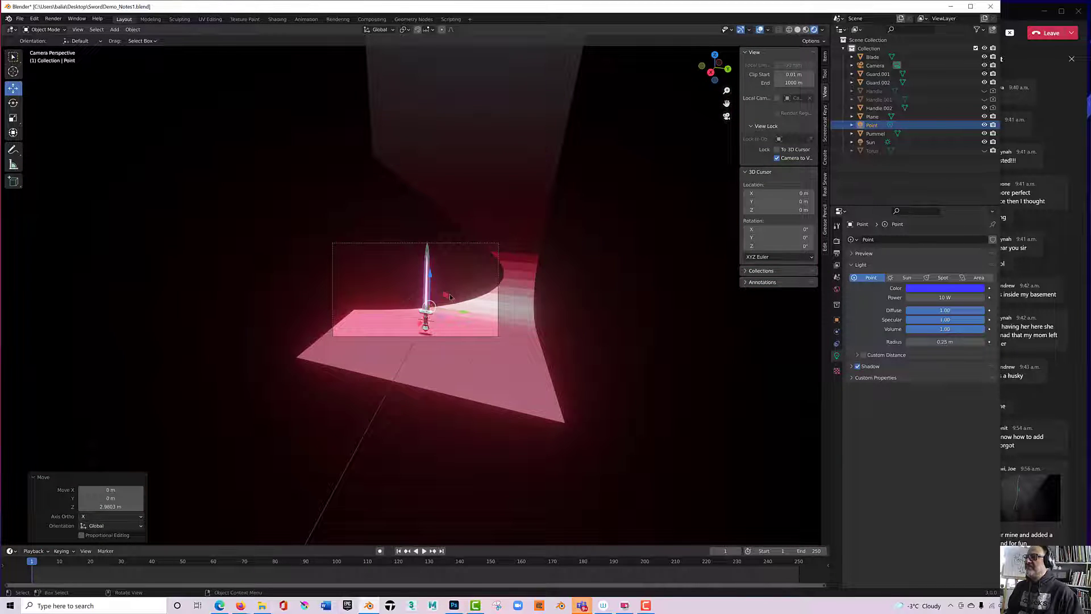
Set the point light's power to 100 W and deselect the light.
click(944, 297)
text(100)
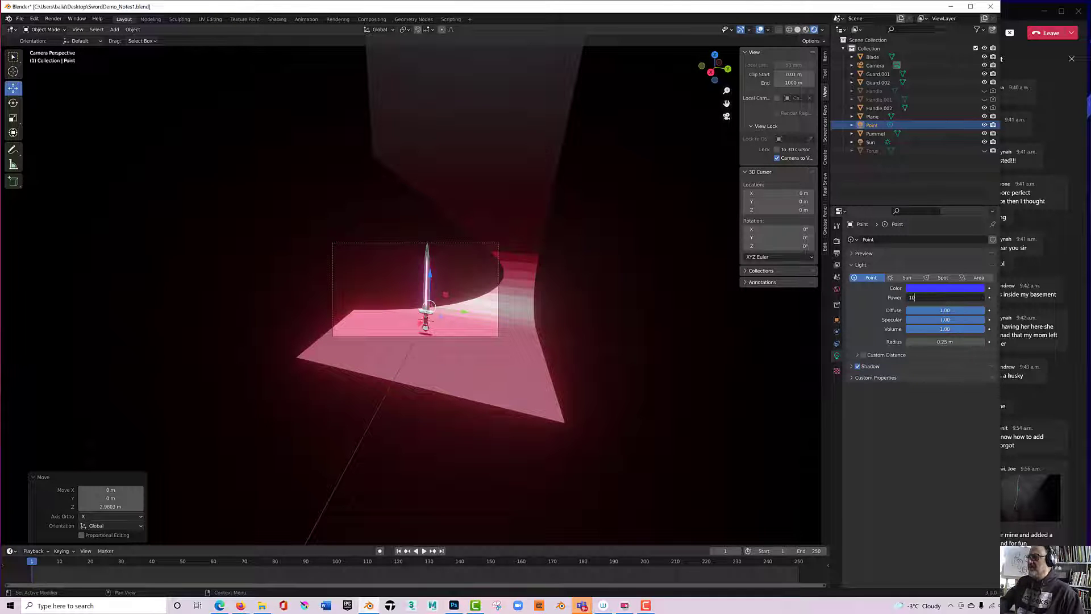
key(Return)
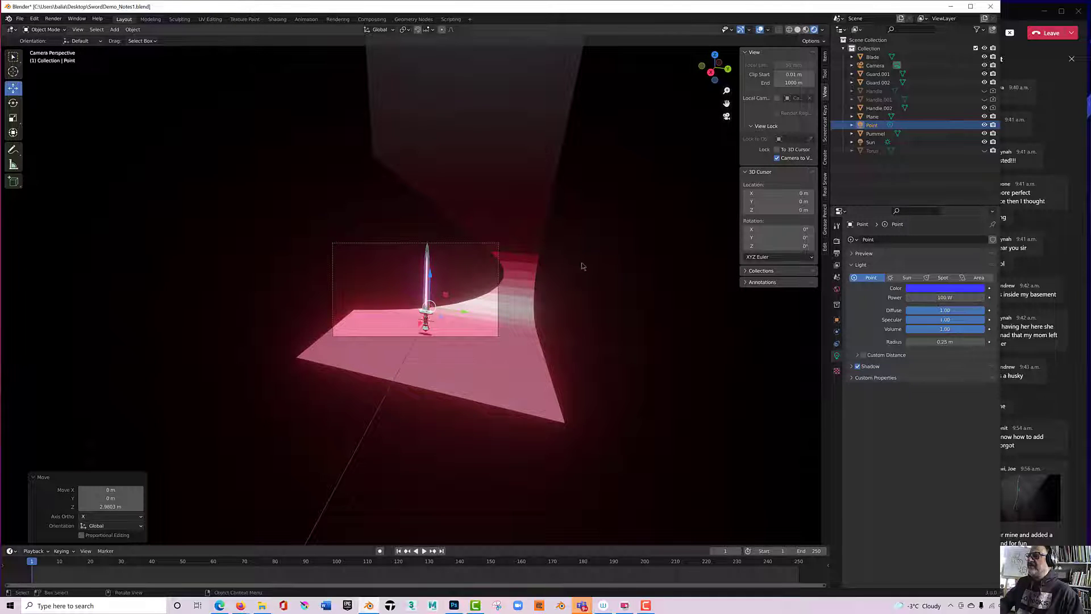
click(326, 170)
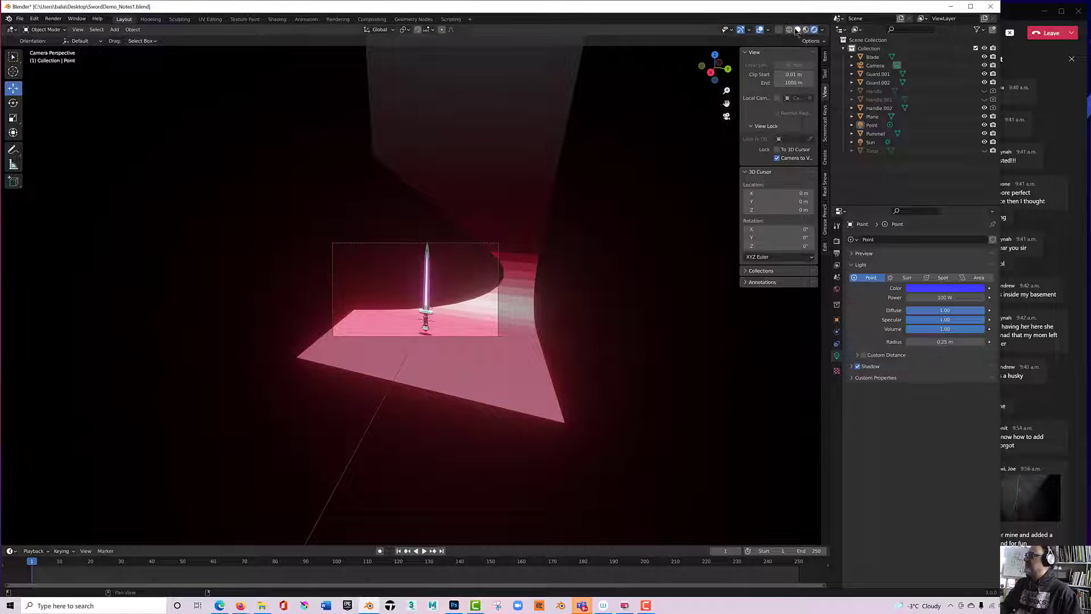
Switch the viewport to solid shading and swing the locked camera to a lower angle on the sword and backdrop.
click(797, 29)
scroll(269, 196, down, 1)
scroll(271, 201, up, 4)
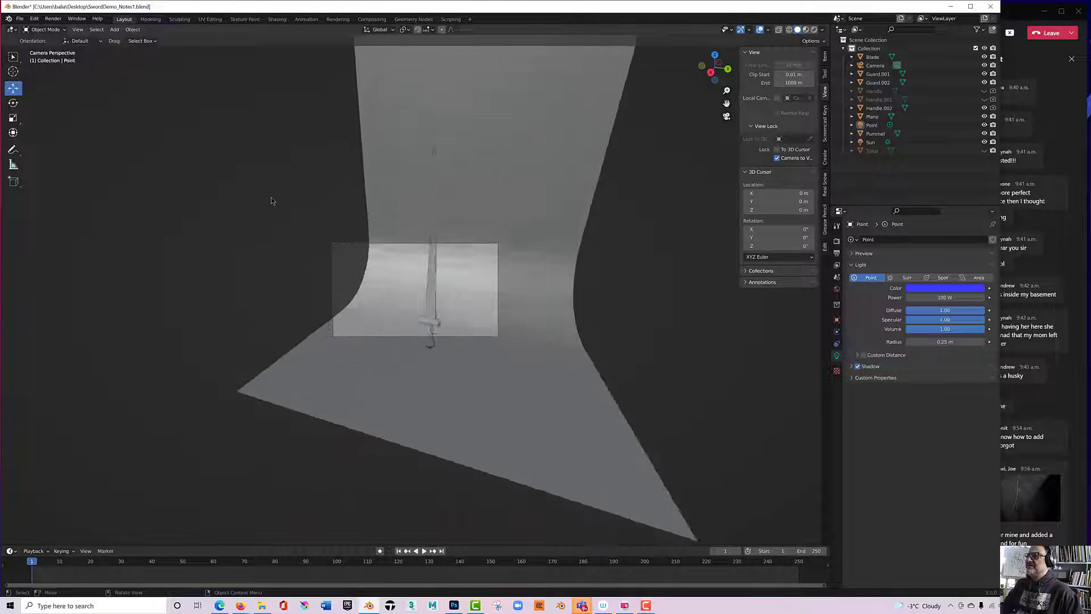
scroll(273, 203, down, 2)
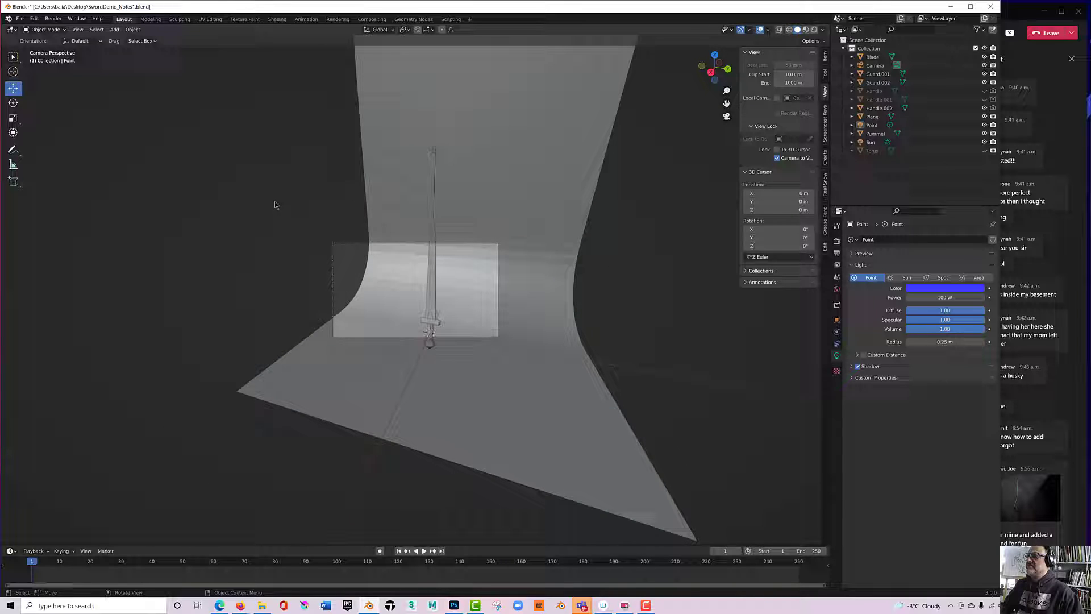
scroll(275, 201, down, 1)
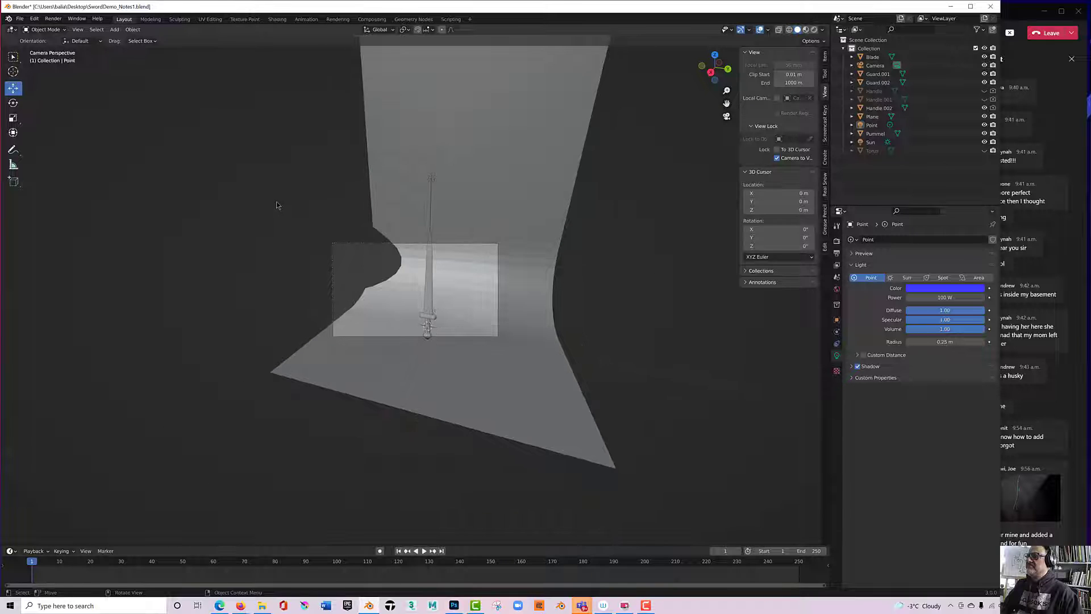
middle_drag(331, 219, 315, 199)
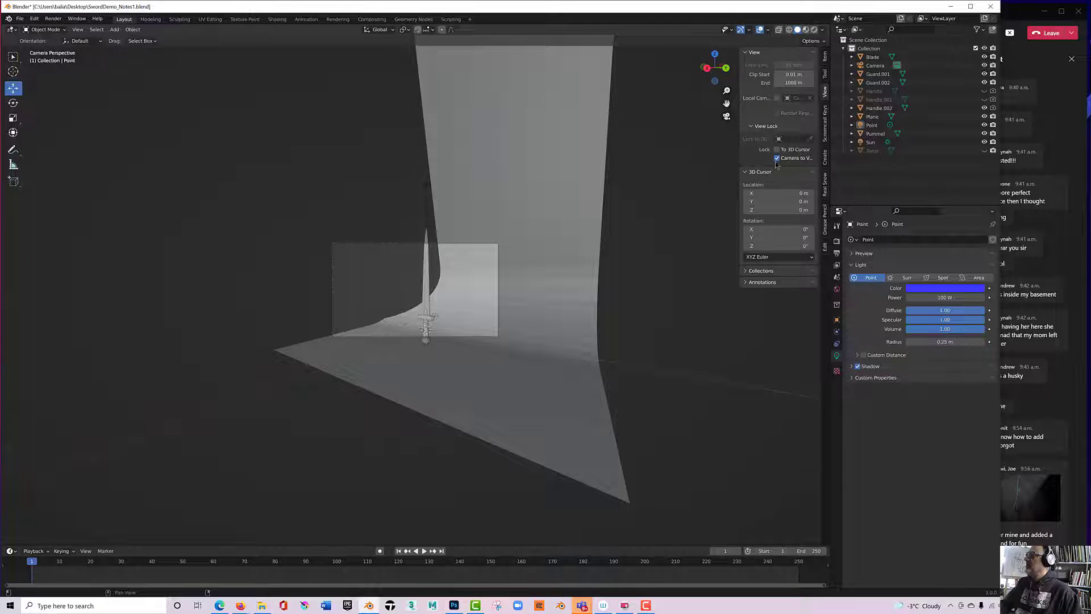
Unlock the camera from the view to enlarge its frame in the viewport, and lock it to the view again.
click(776, 158)
scroll(401, 284, down, 1)
scroll(401, 284, up, 5)
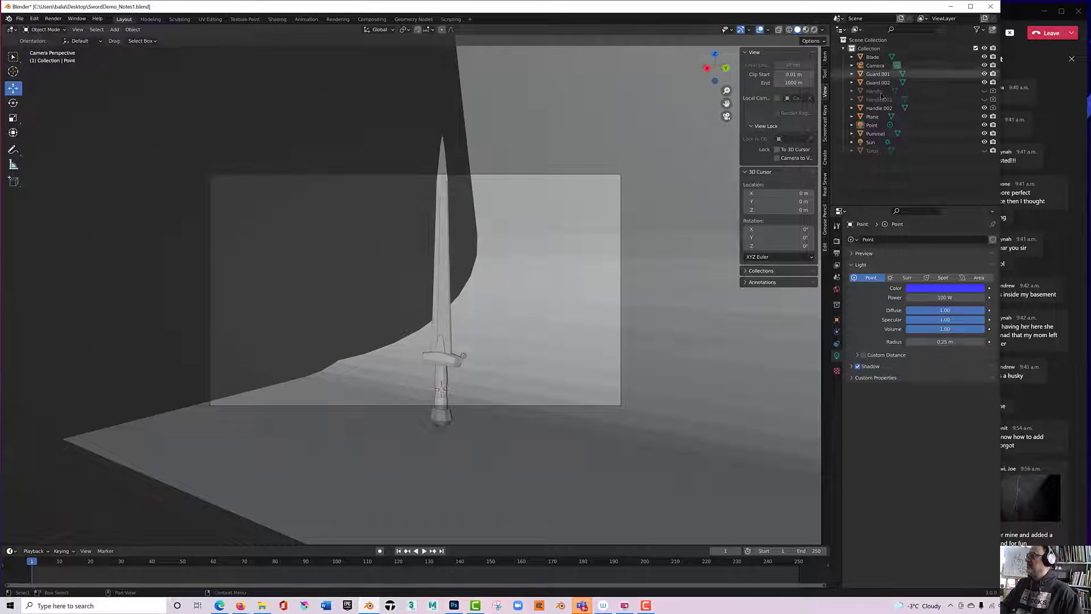
click(776, 158)
Move the camera around to the other side of the sword, with the backdrop curving up behind it.
scroll(448, 358, down, 4)
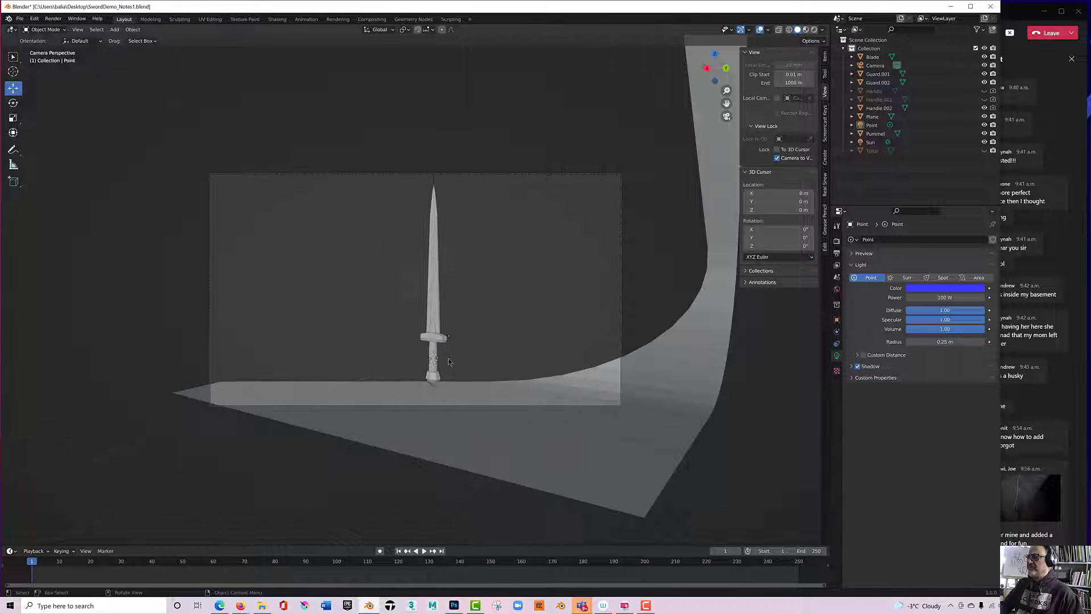
scroll(448, 358, up, 4)
middle_drag(449, 361, 514, 343)
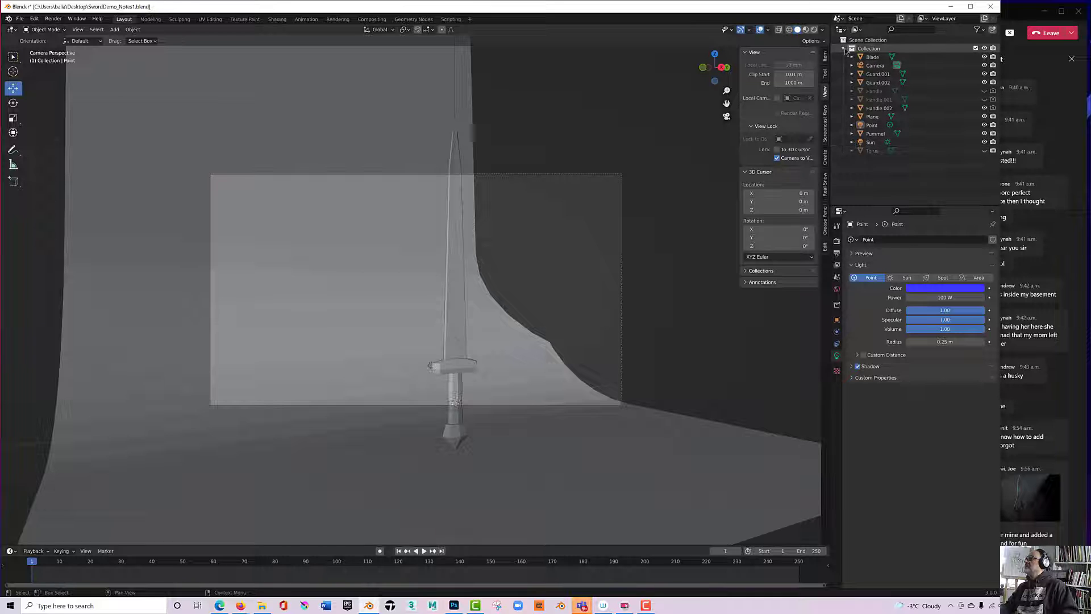
Select the camera and set its focal length to 35 mm.
click(875, 66)
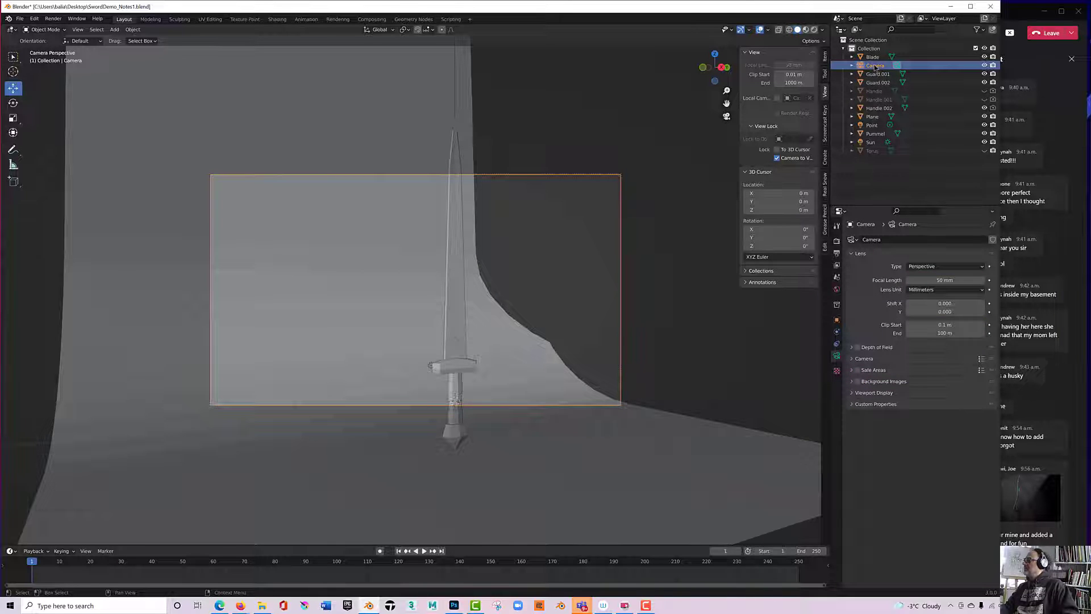
click(952, 280)
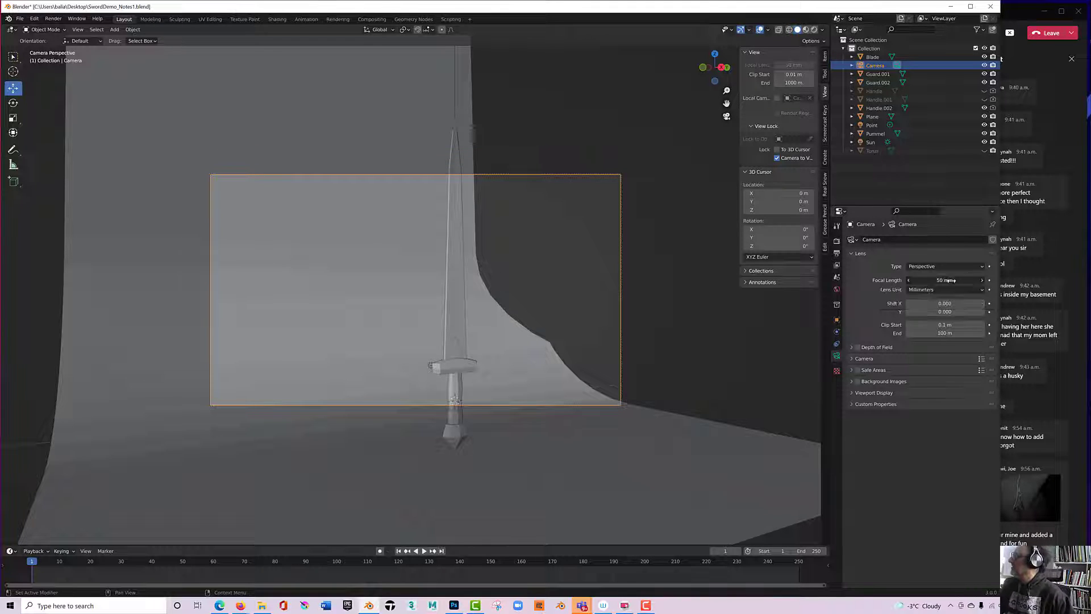
text(35)
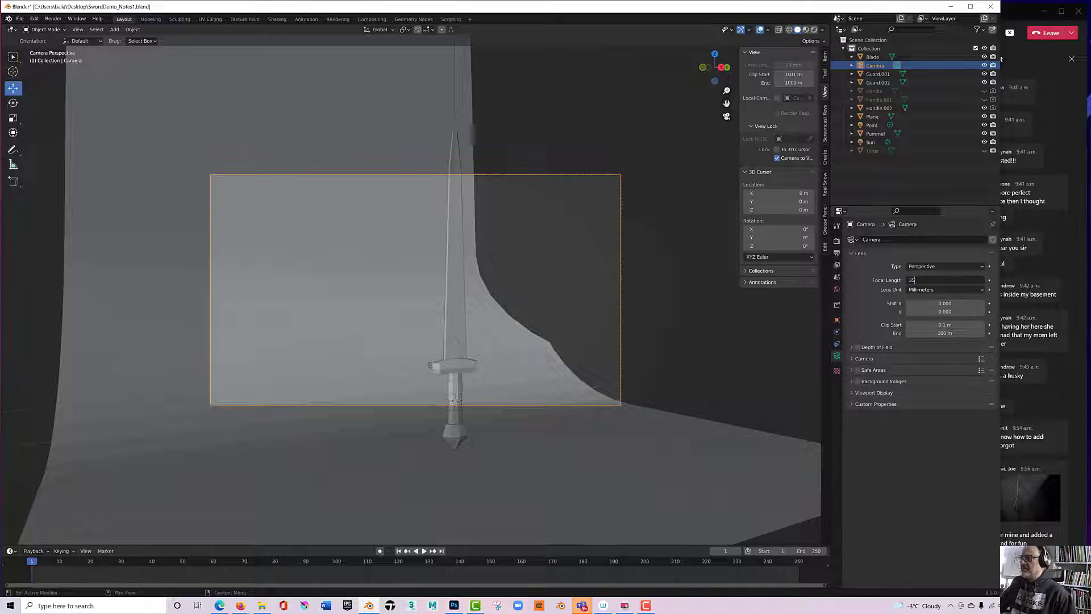
key(Return)
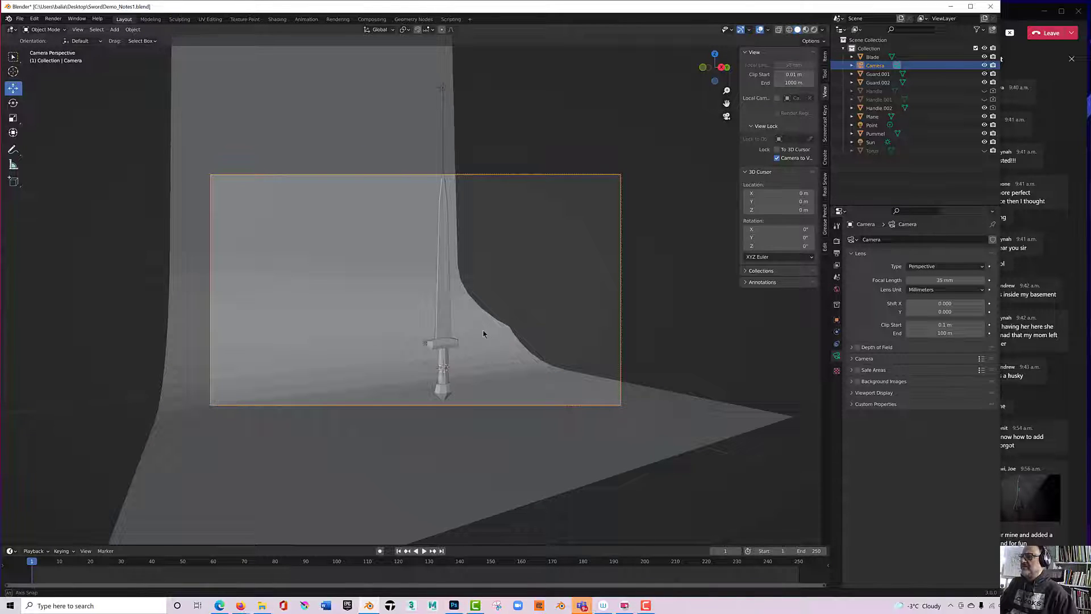
Reframe the camera so the whole sword stands off-center to the right of the backdrop's wall, and render the image.
mouse_move(483, 334)
middle_down()
mouse_move(472, 331)
mouse_move(487, 327)
mouse_move(476, 341)
mouse_move(491, 335)
mouse_move(483, 330)
middle_up()
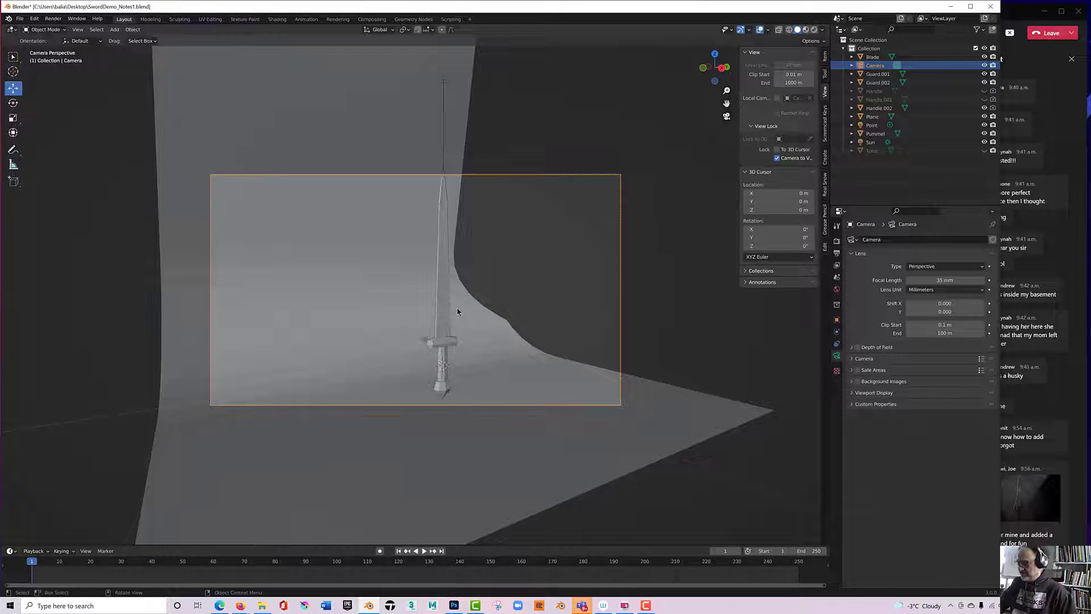
scroll(457, 308, up, 3)
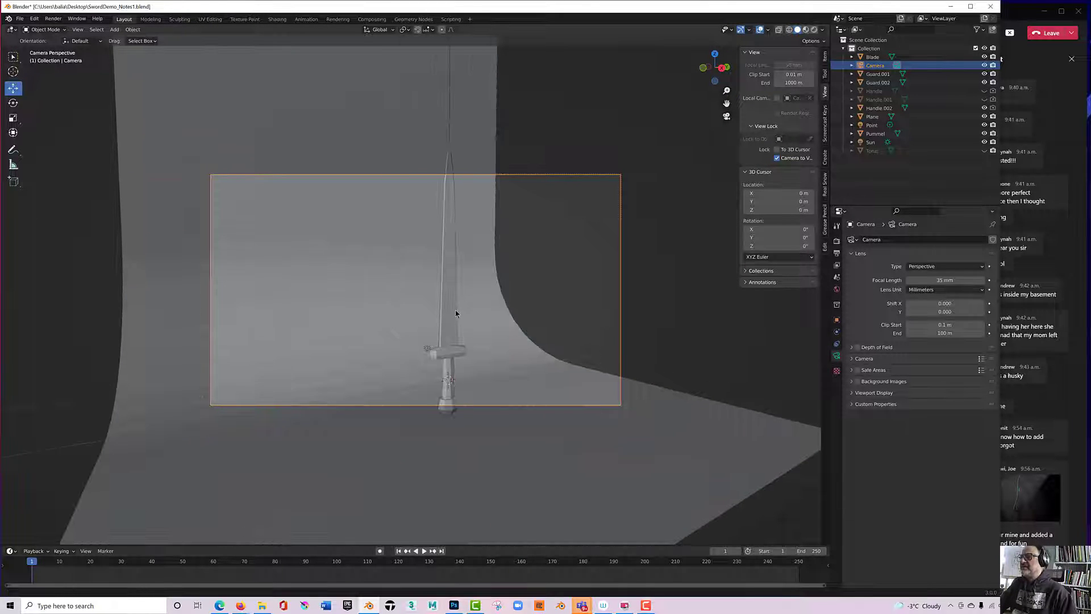
scroll(452, 295, up, 1)
scroll(452, 294, down, 3)
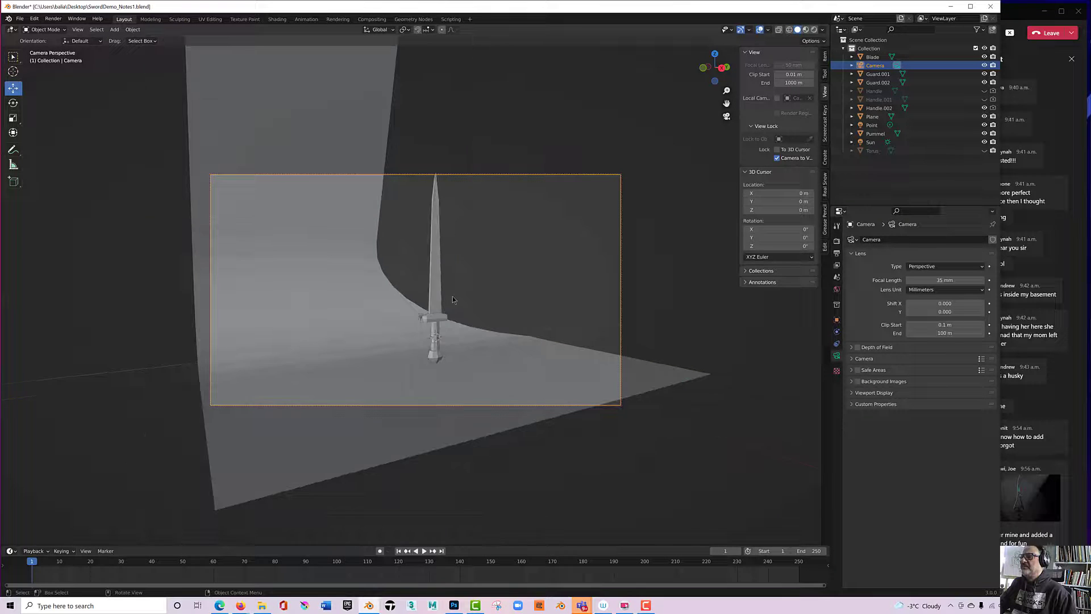
middle_drag(455, 296, 531, 310)
scroll(553, 308, up, 2)
scroll(552, 310, down, 1)
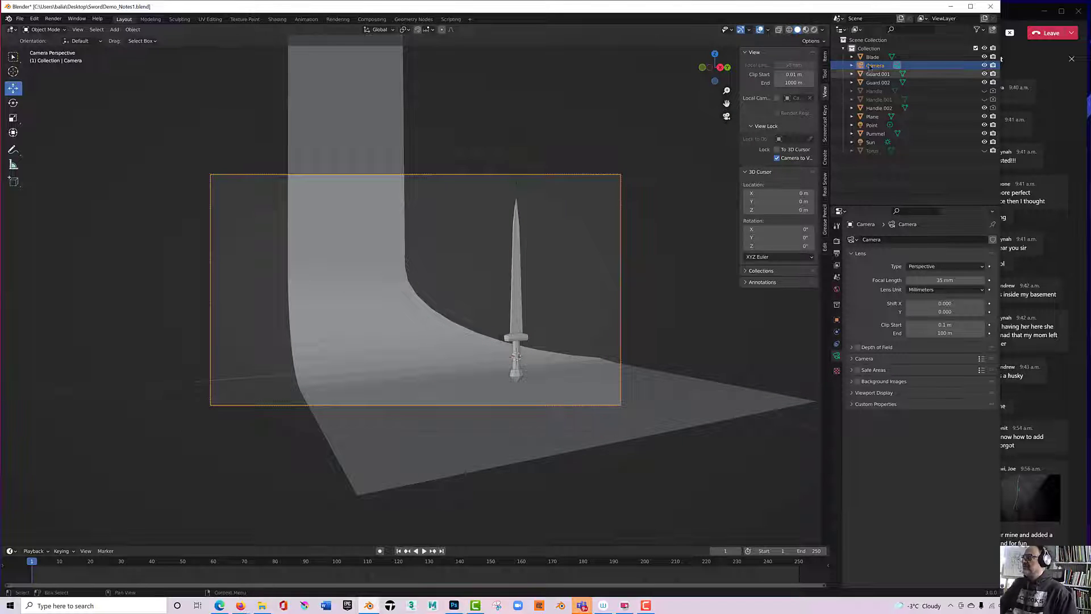
key(F12)
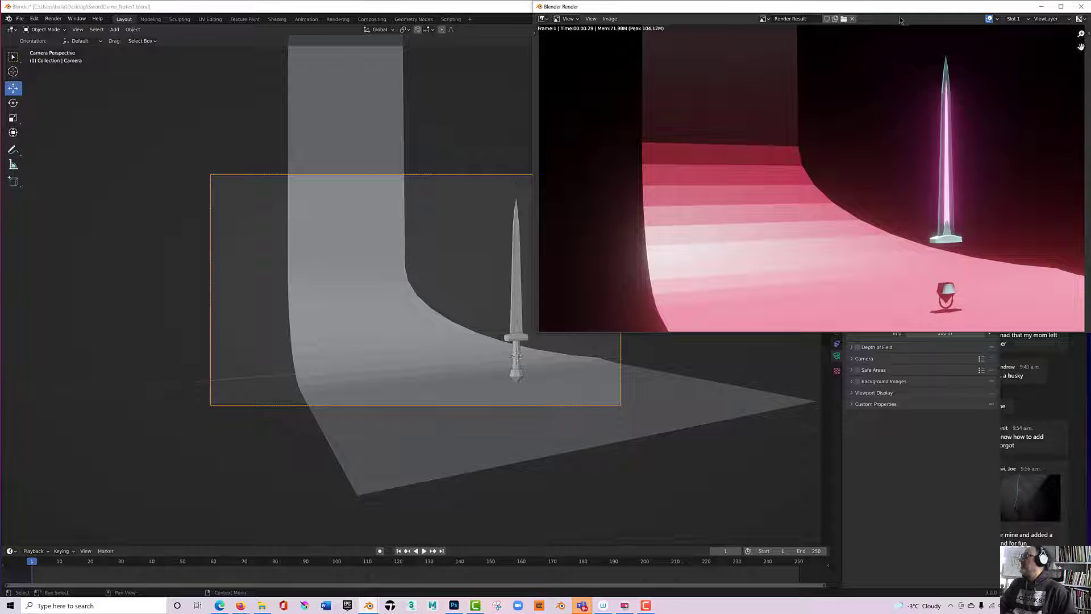
Close the render and enable the sword's handle for rendering.
click(1081, 7)
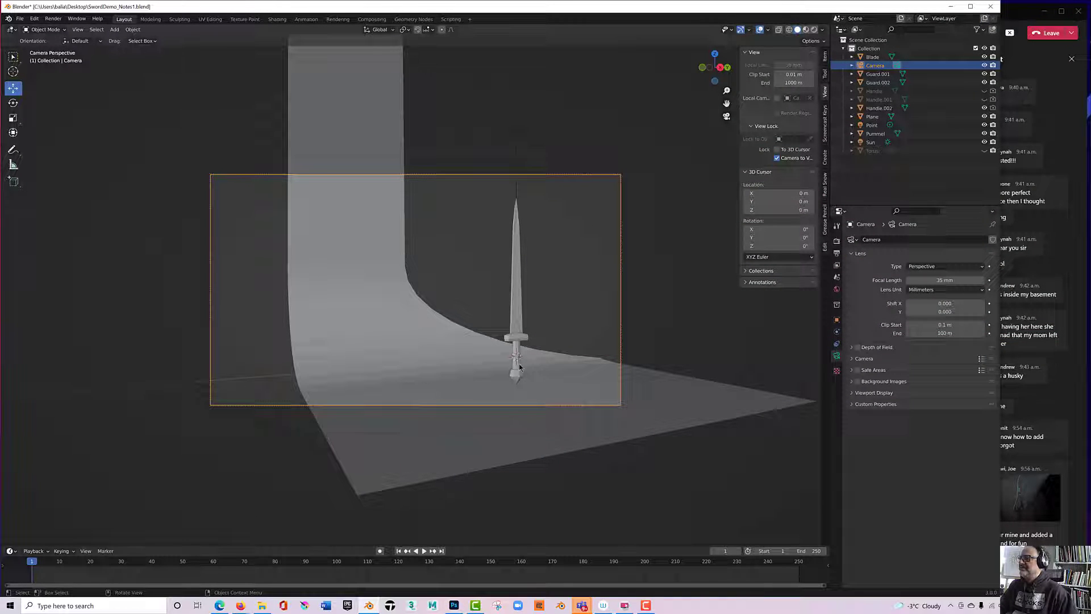
click(519, 363)
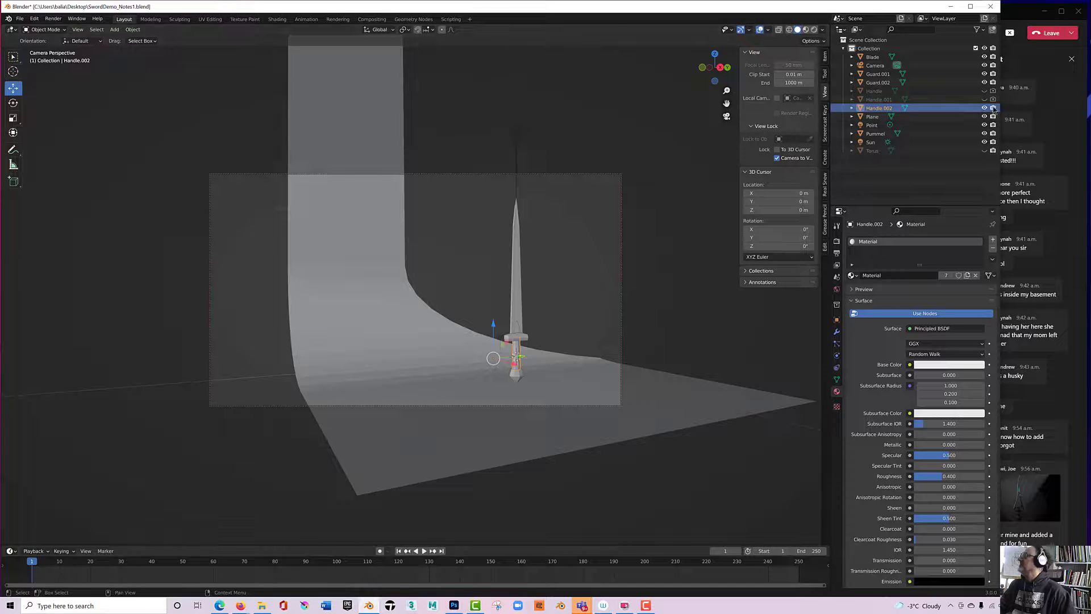
click(477, 128)
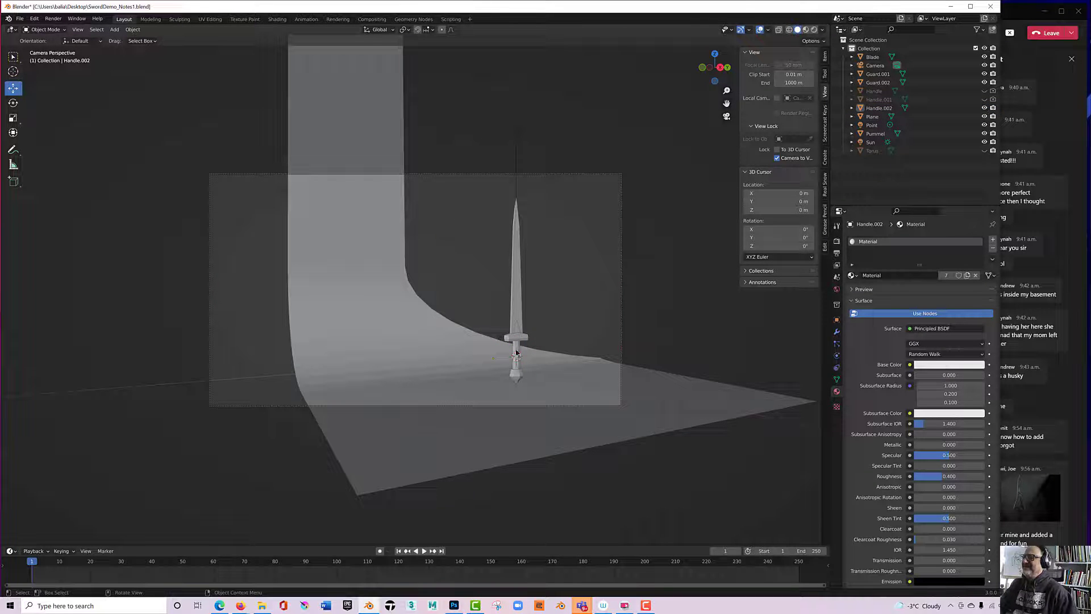
Swing the camera around to face the backdrop's wall head-on, and check the framing with a render.
middle_drag(517, 311, 510, 317)
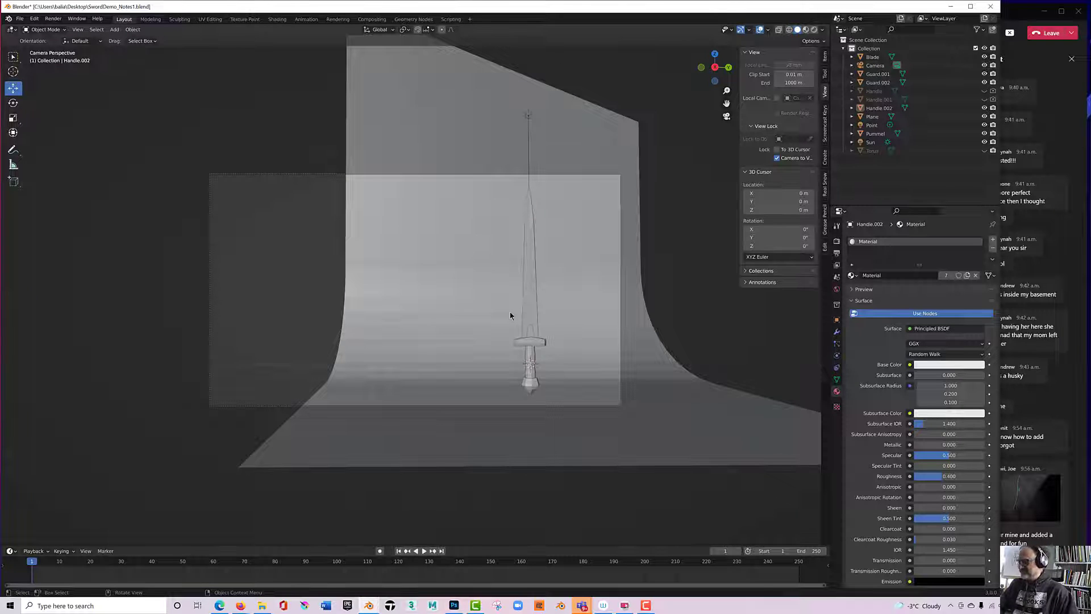
key(F12)
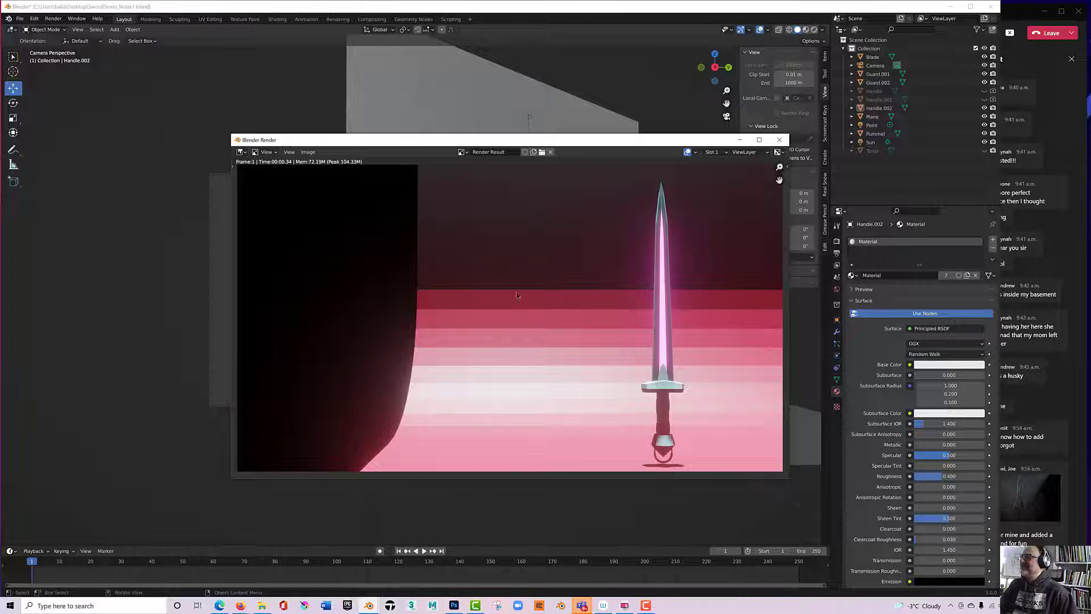
click(779, 140)
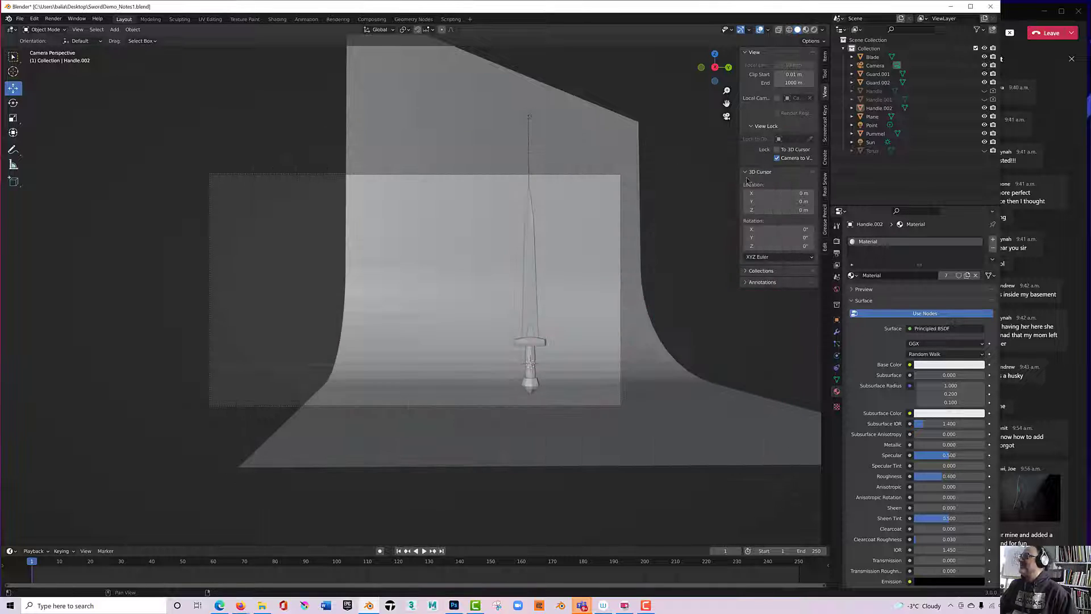
Turn off the sun light's shadow and render the image to check the sword's lighting.
click(527, 118)
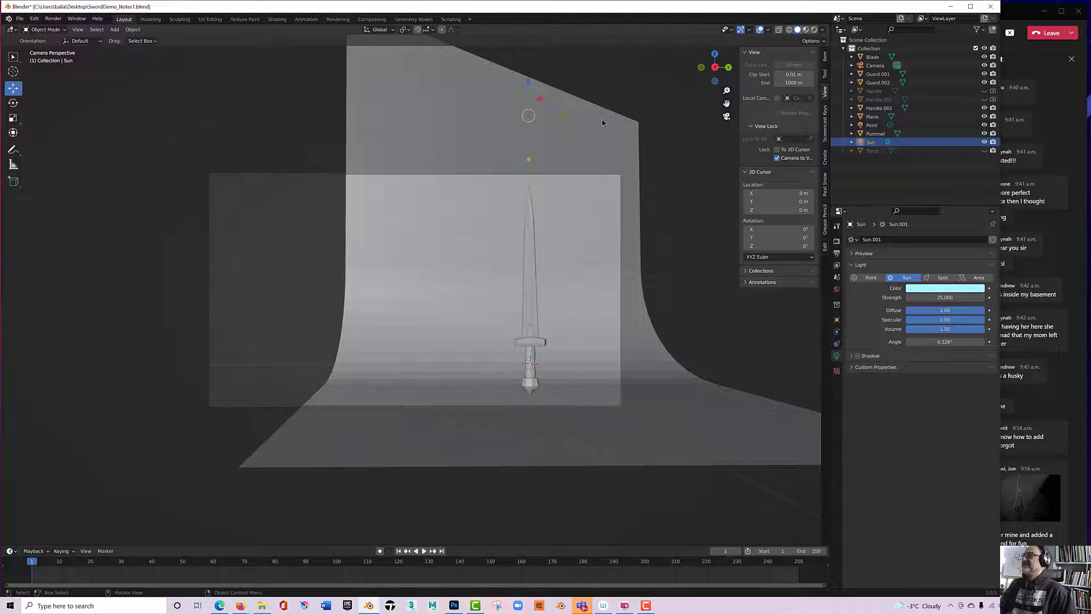
click(654, 119)
click(530, 119)
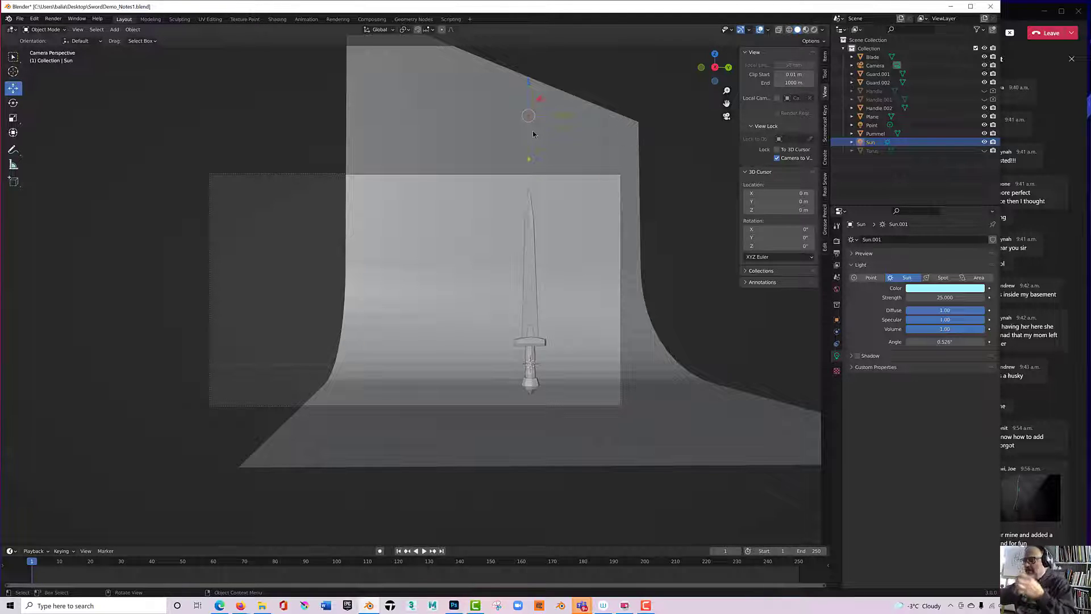
click(857, 356)
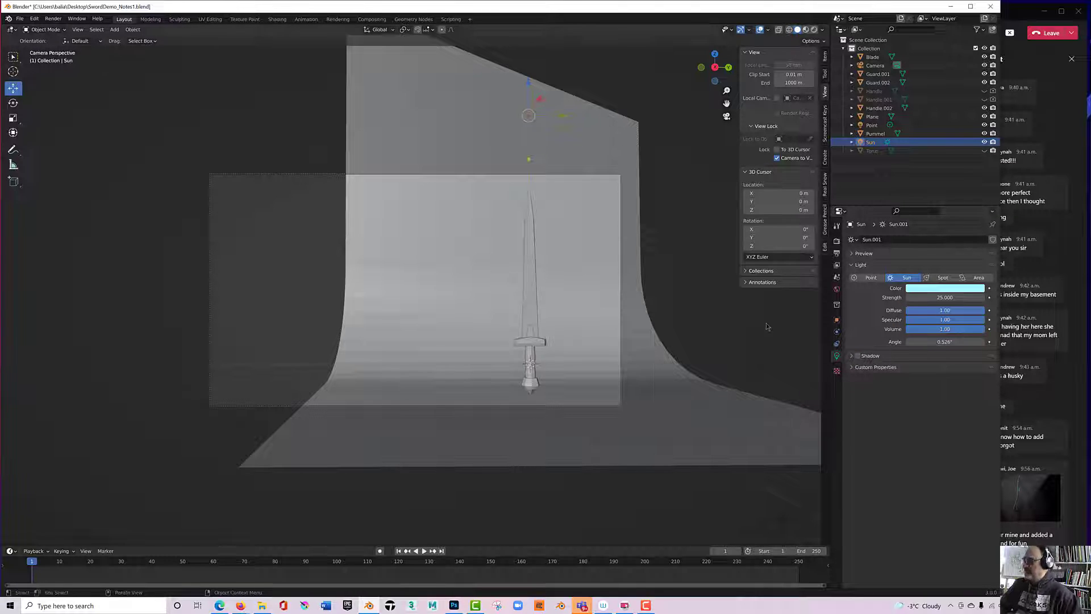
key(F12)
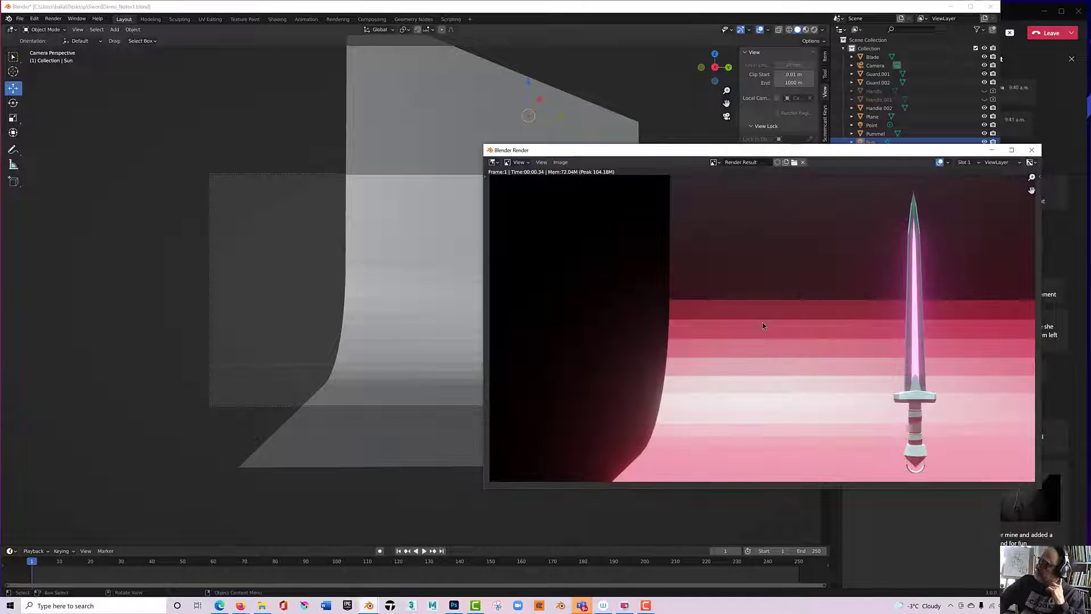
click(1031, 149)
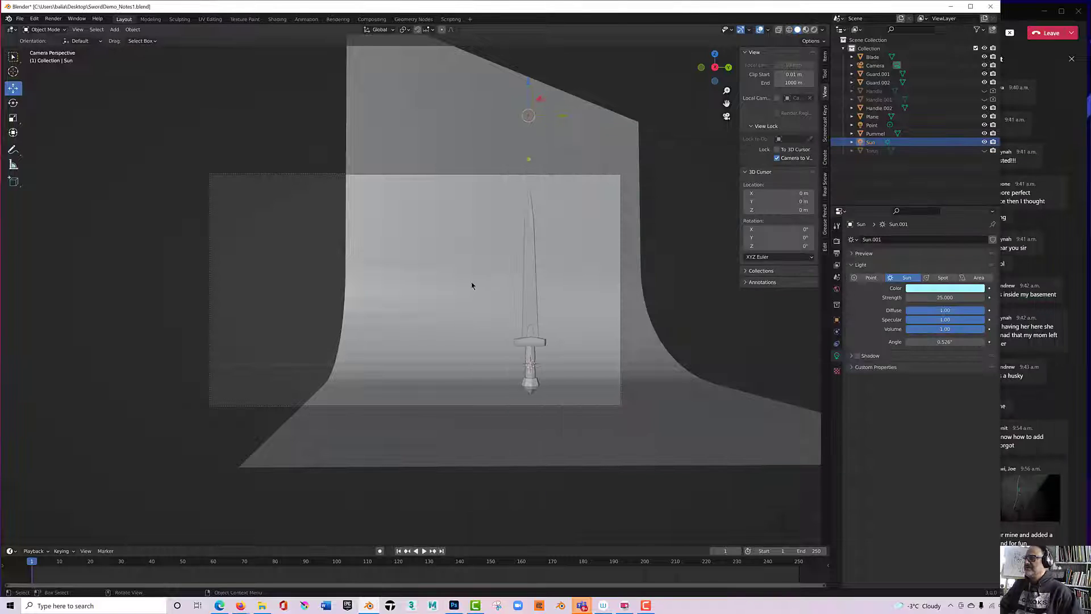
Lower the backdrop about 10.3 m along Z and adjust the camera angle on the sword.
click(419, 262)
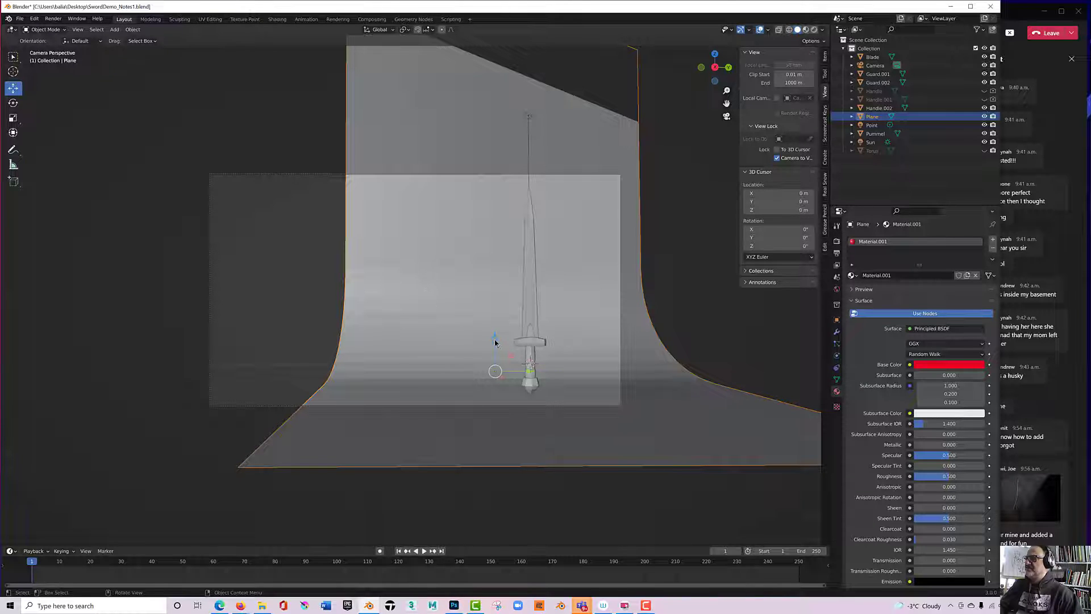
drag(495, 343, 487, 385)
middle_drag(486, 320, 483, 329)
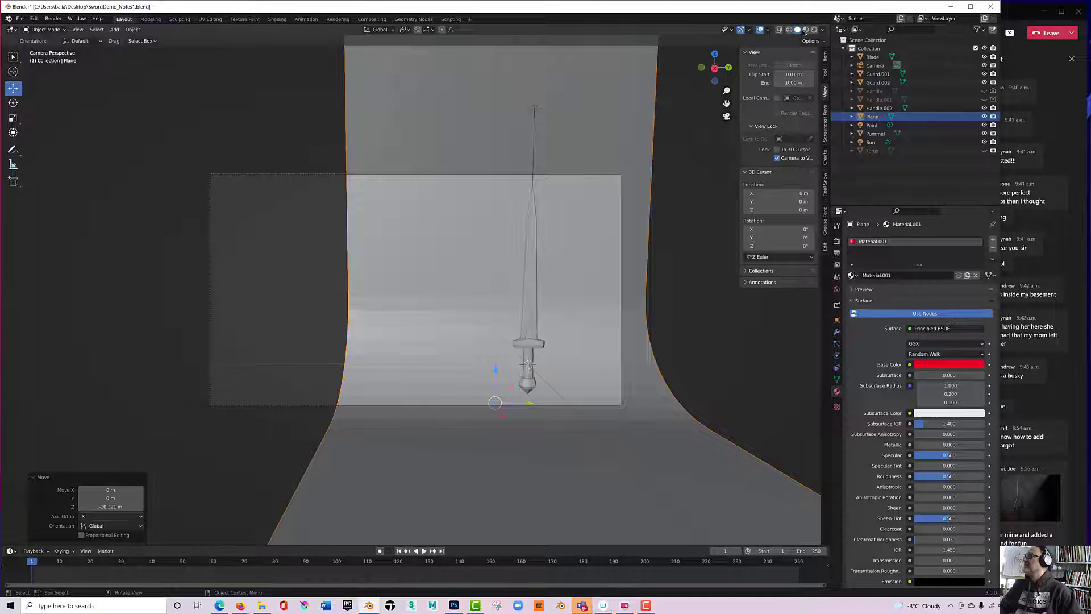
Preview the scene with its materials and in rendered shading.
click(805, 30)
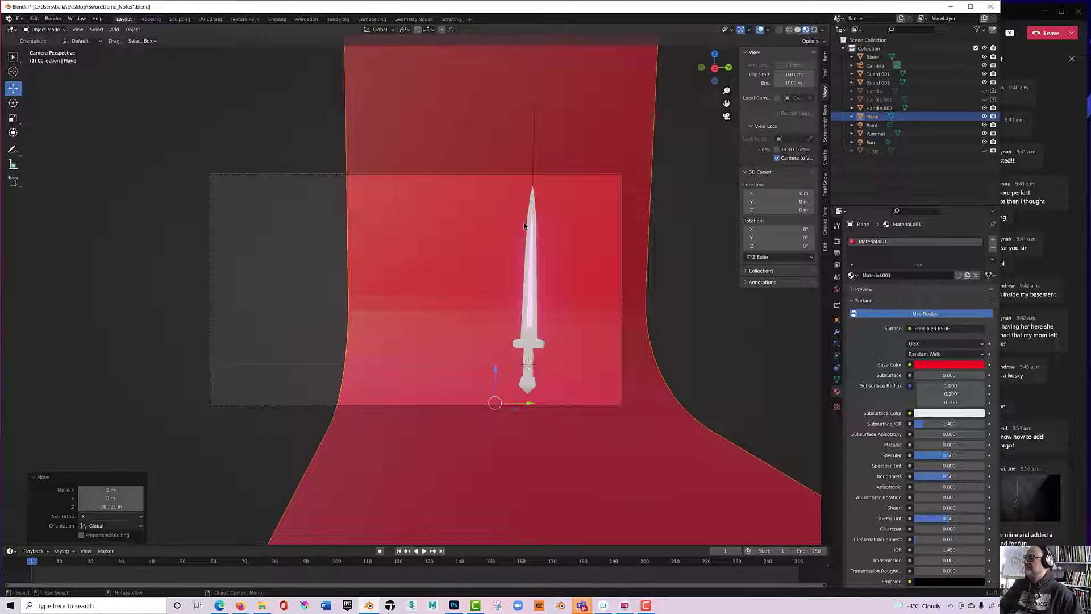
click(814, 30)
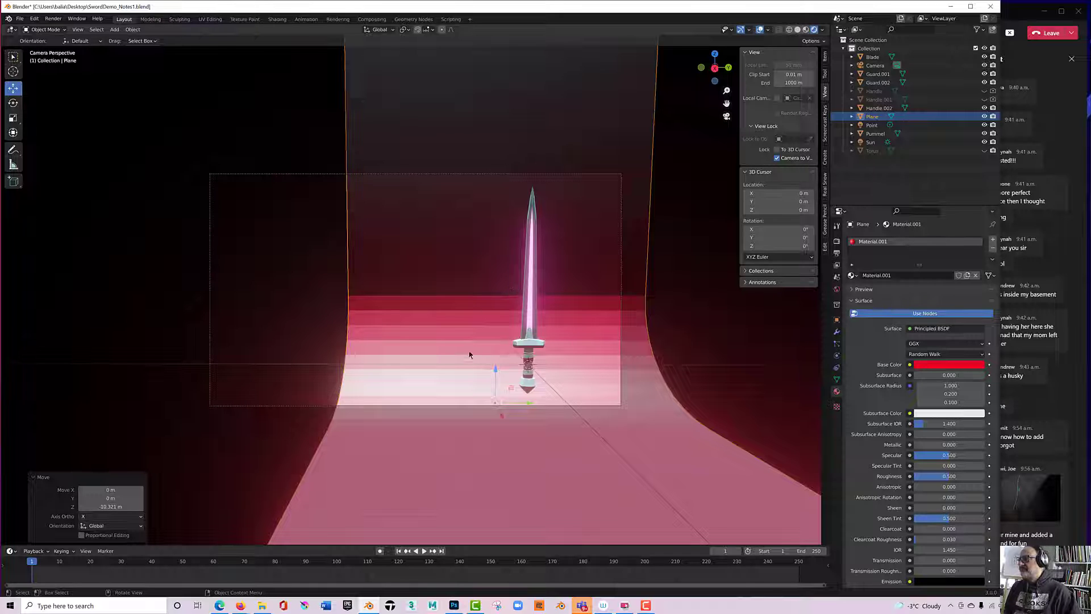
Add a spot light at the sword and raise it about 22.1 m along Z.
click(114, 30)
mouse_move(126, 144)
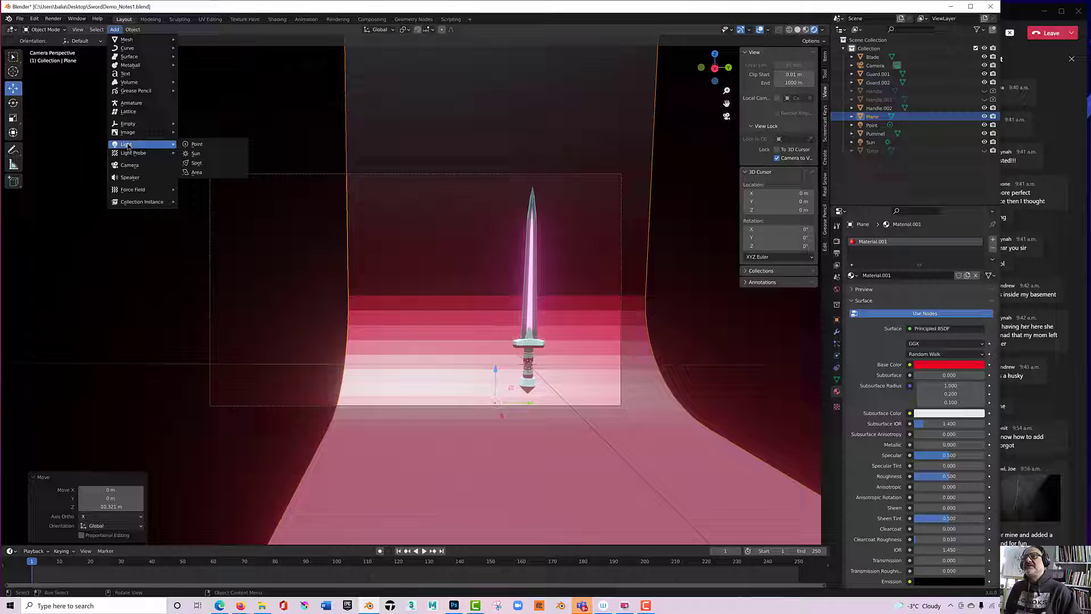
click(209, 162)
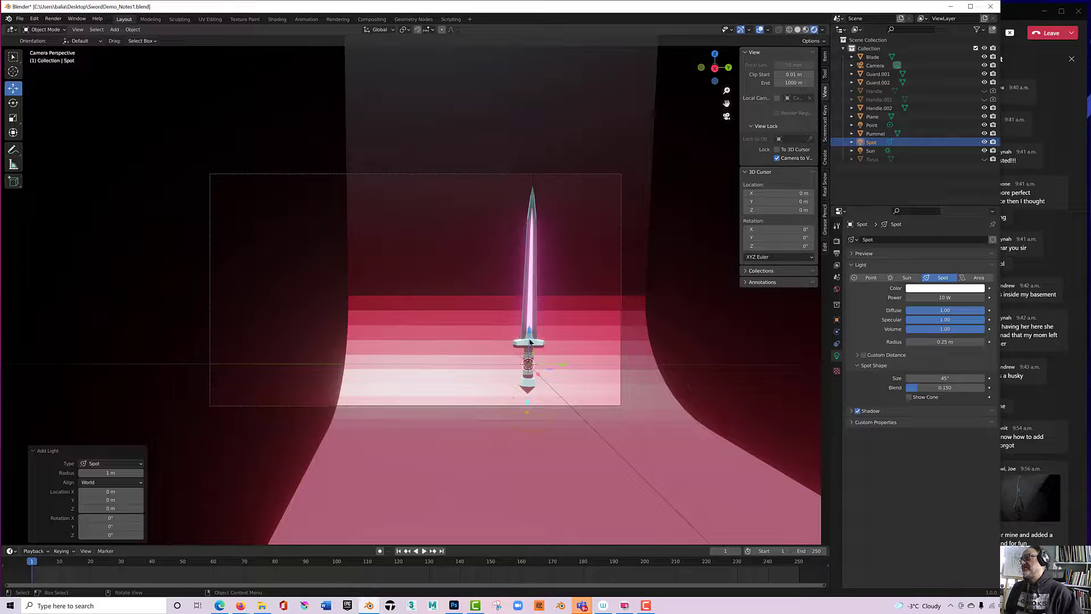
key(g)
key(z)
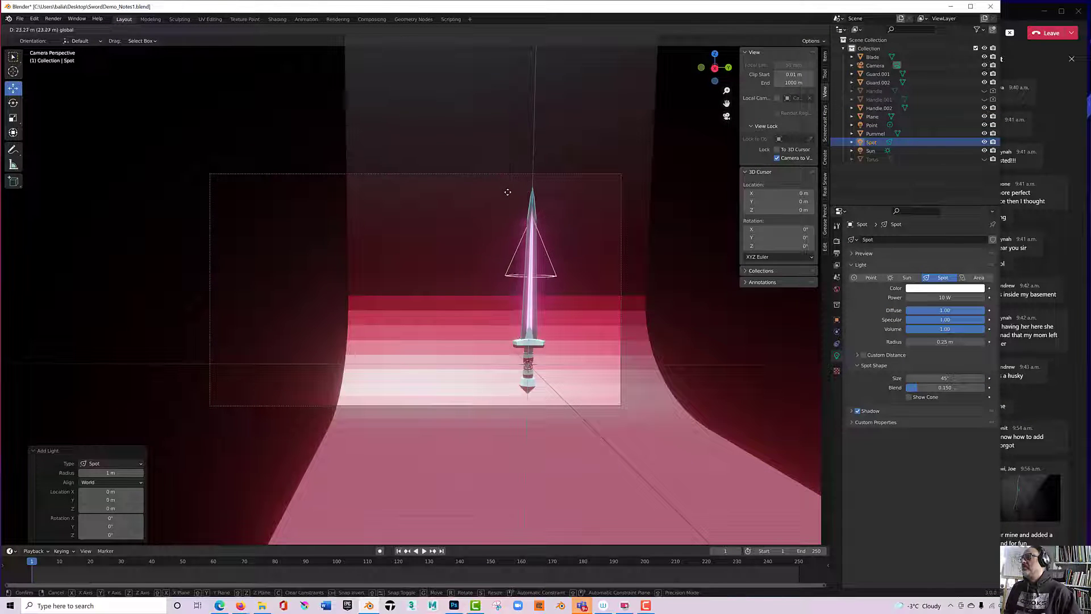
click(507, 192)
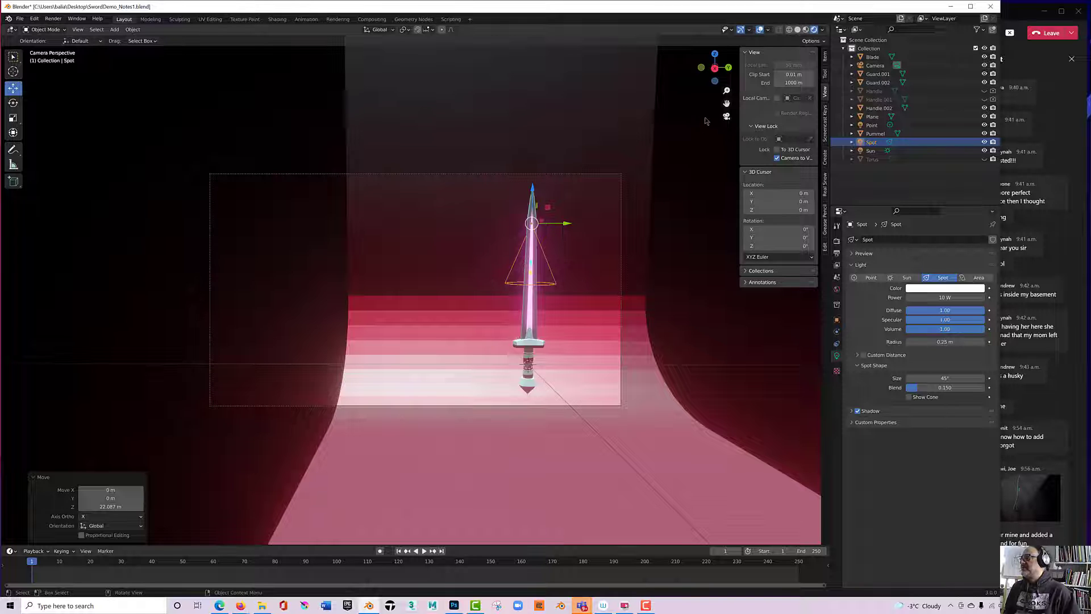
Leave the camera view and move the spot light in front of the sword, about 5.9 m higher and off to one side along negative Y.
click(726, 116)
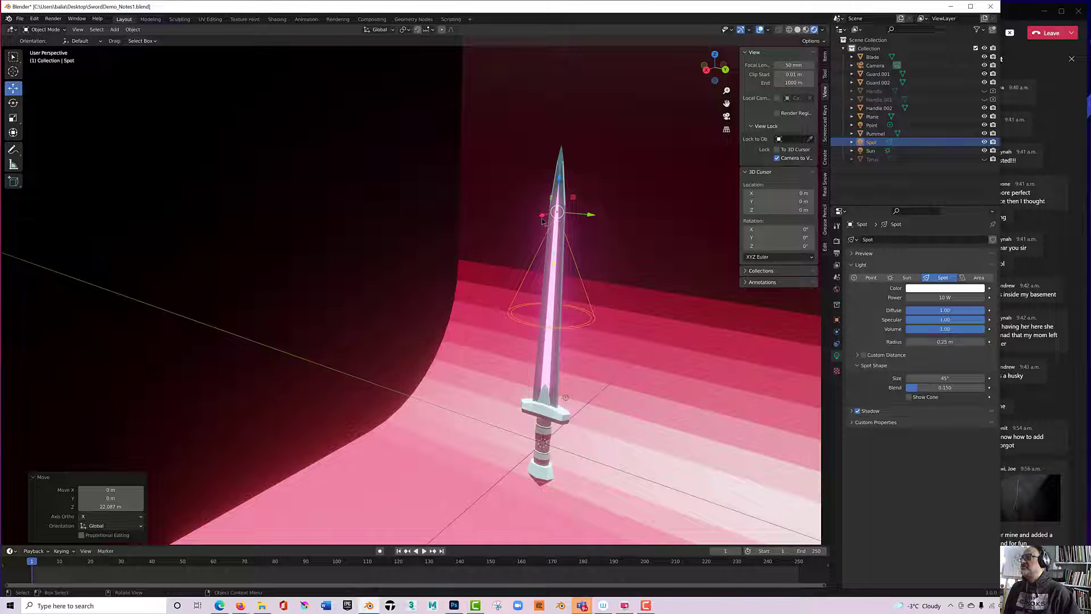
drag(542, 221, 416, 119)
middle_drag(310, 211, 346, 206)
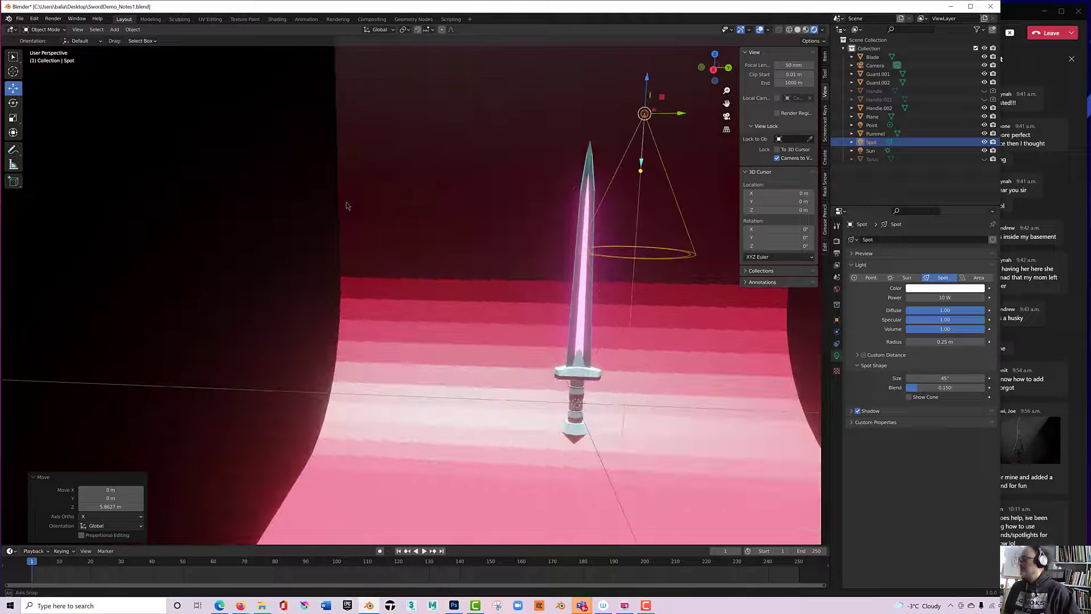
drag(680, 113, 490, 143)
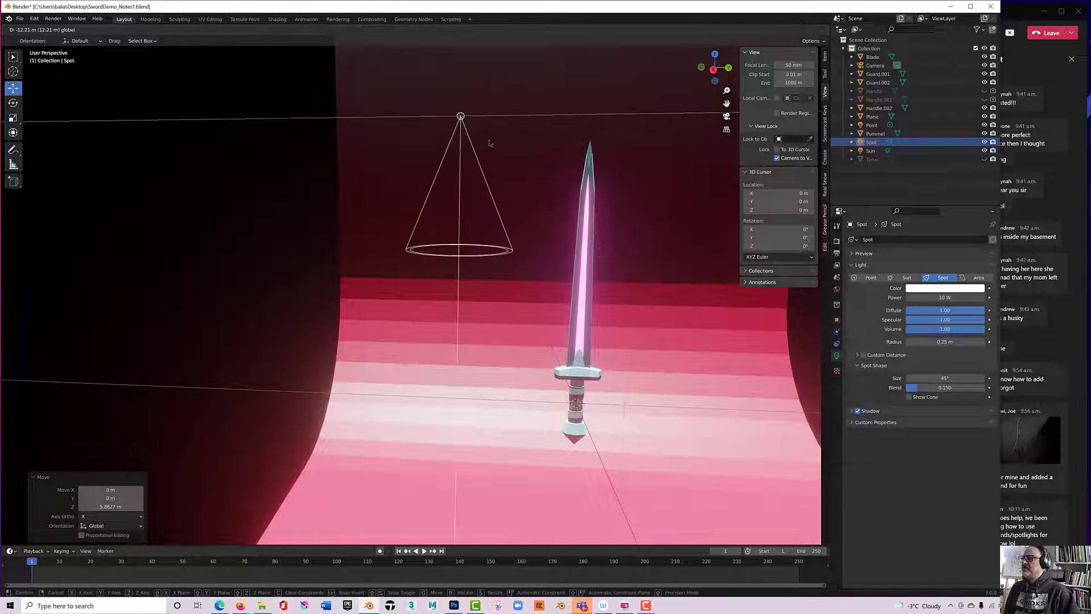
middle_drag(454, 154, 494, 199)
drag(621, 283, 559, 328)
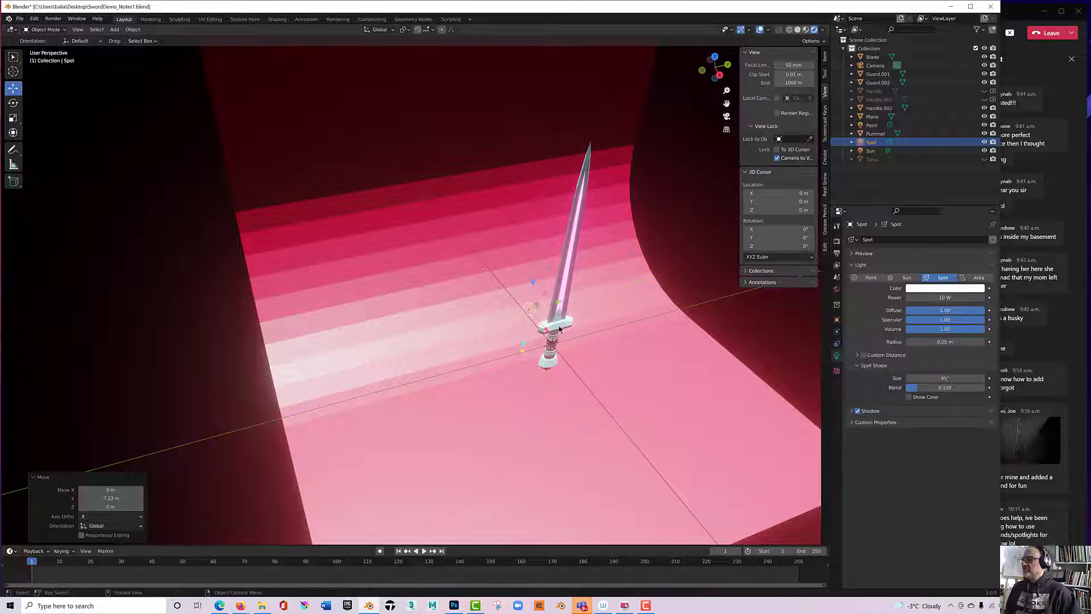
middle_drag(559, 328, 491, 241)
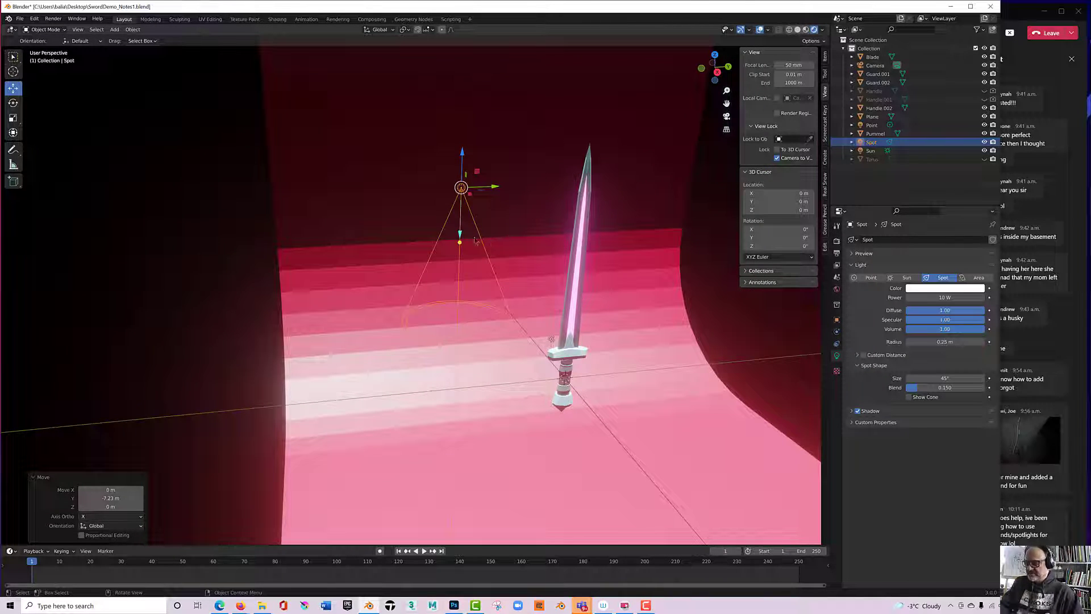
Rotate the spot light in several directions, starting with about 37°, to angle its cone down toward the sword.
key(r)
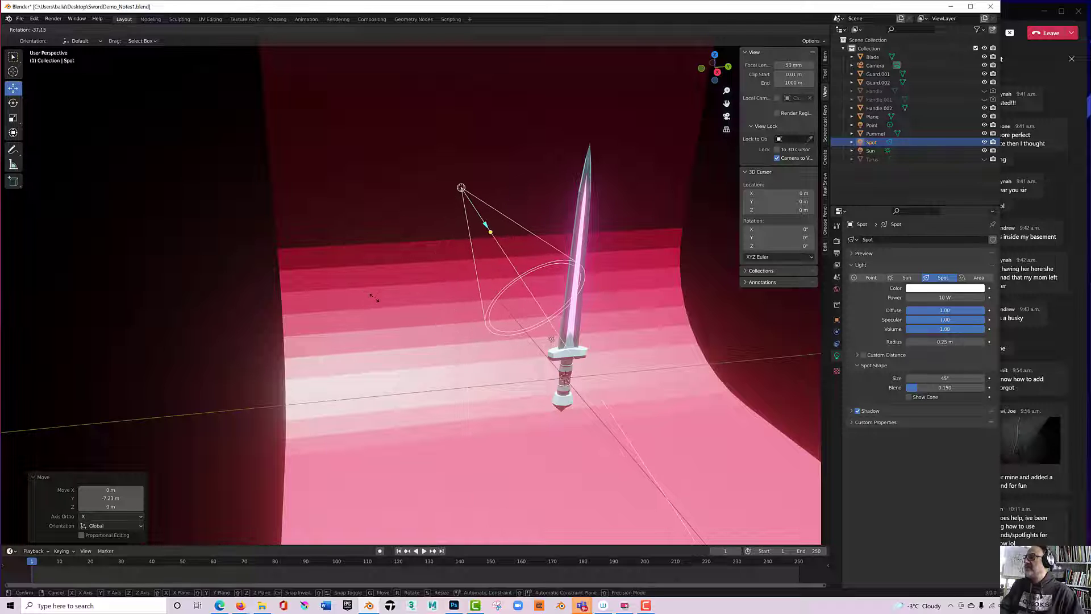
click(374, 298)
middle_drag(322, 271, 349, 274)
key(r)
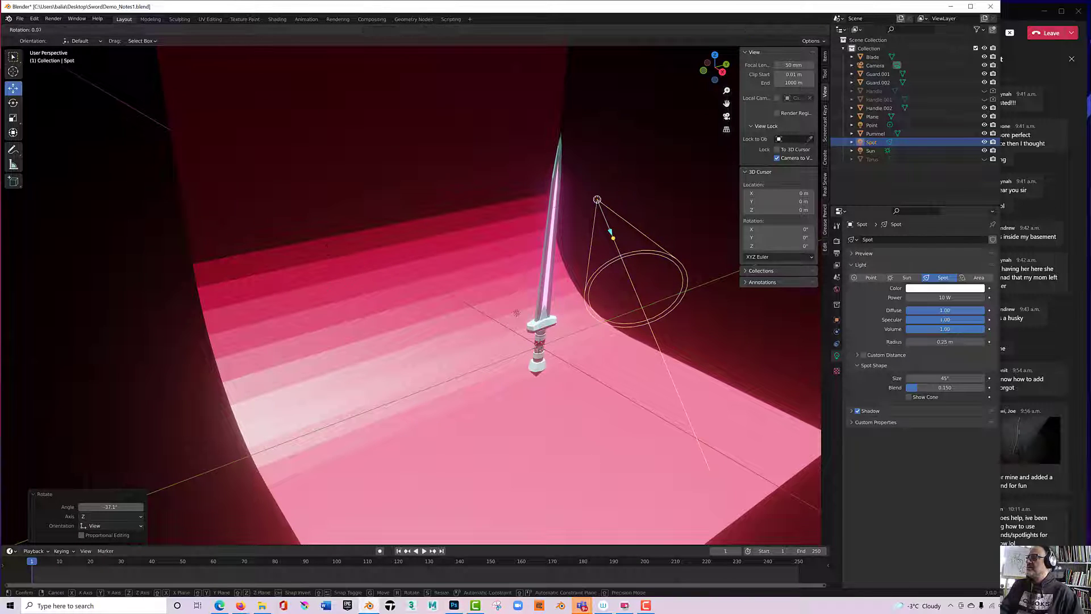
click(302, 248)
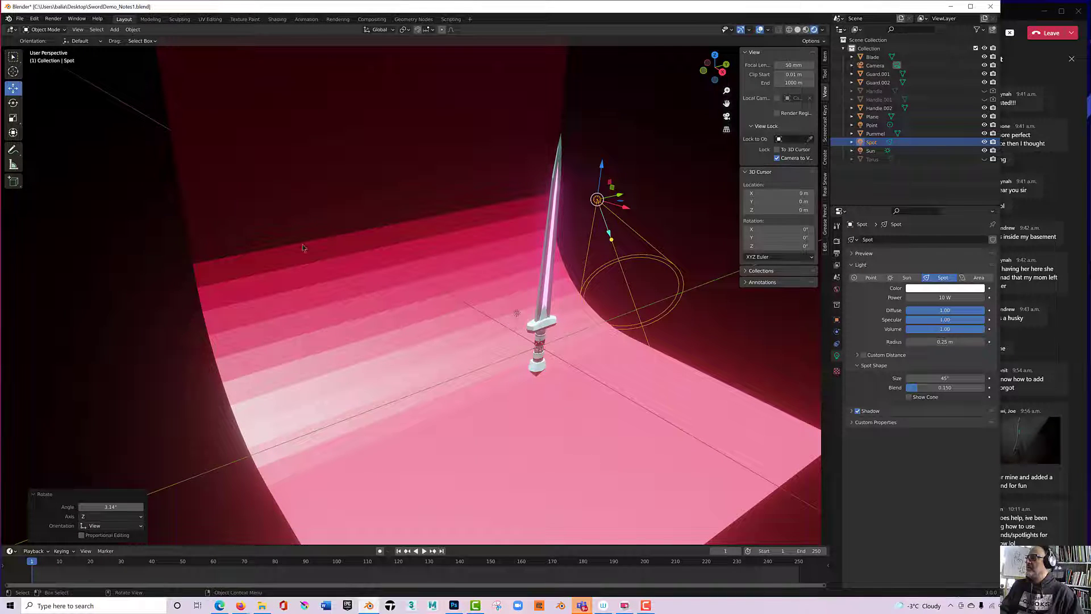
click(14, 104)
drag(618, 181, 597, 177)
mouse_move(516, 205)
middle_down()
mouse_move(499, 196)
mouse_move(512, 200)
middle_up()
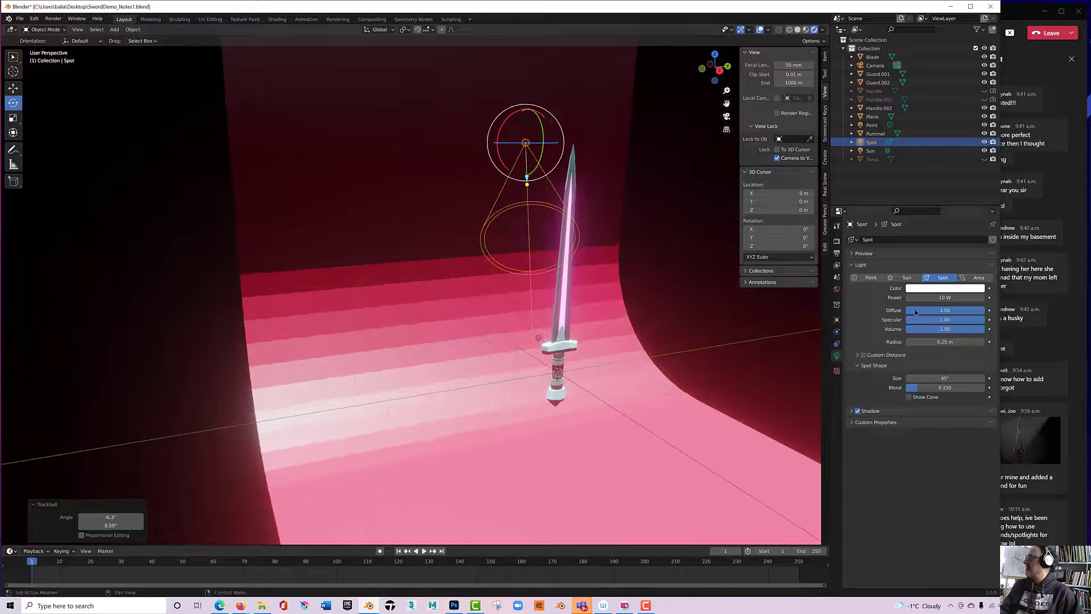
Give the spot light a pale violet color and set its power to 100 W.
click(943, 292)
mouse_move(970, 211)
mouse_down()
mouse_move(962, 195)
mouse_move(953, 212)
mouse_move(949, 198)
mouse_up()
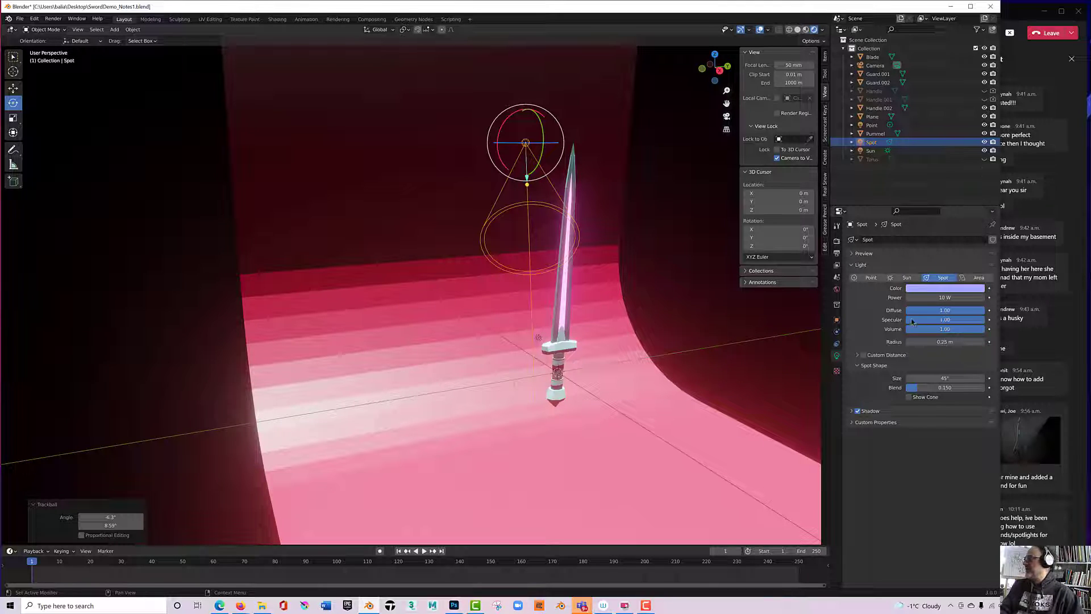
click(942, 298)
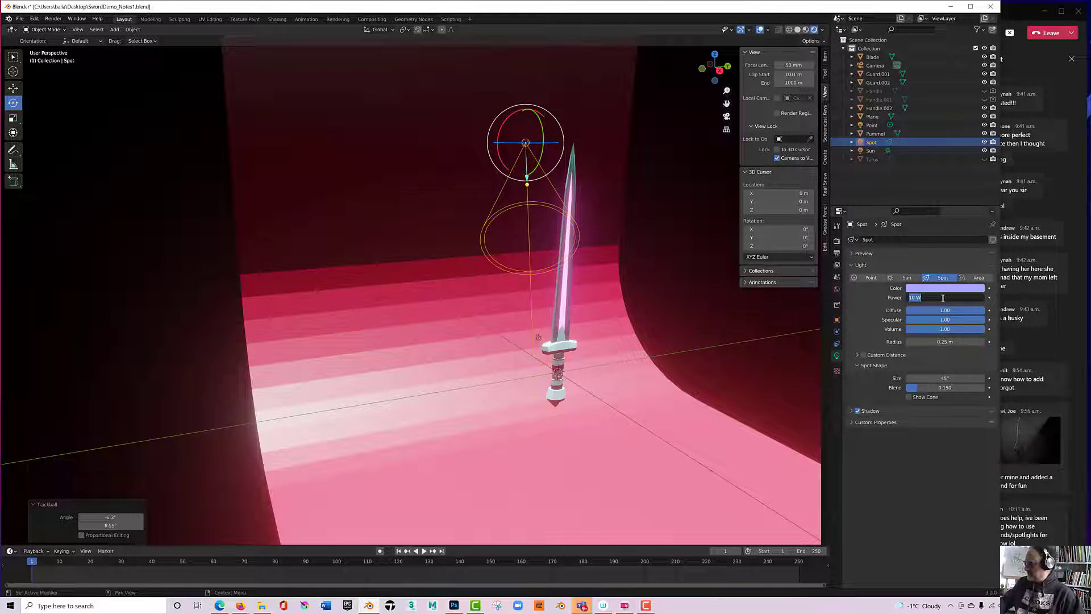
text(20)
key(Return)
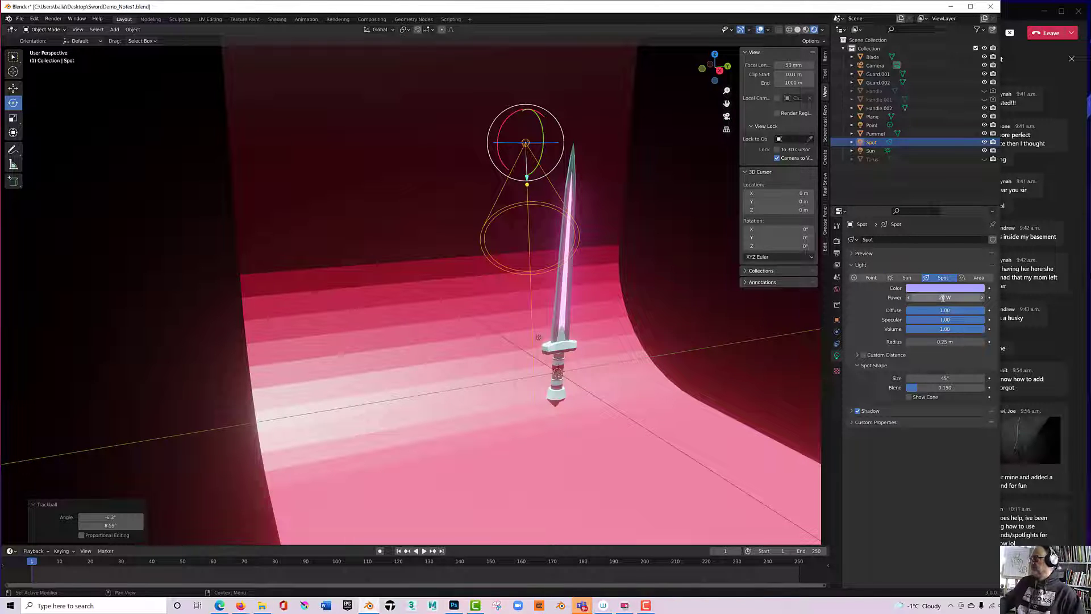
click(943, 298)
text(100)
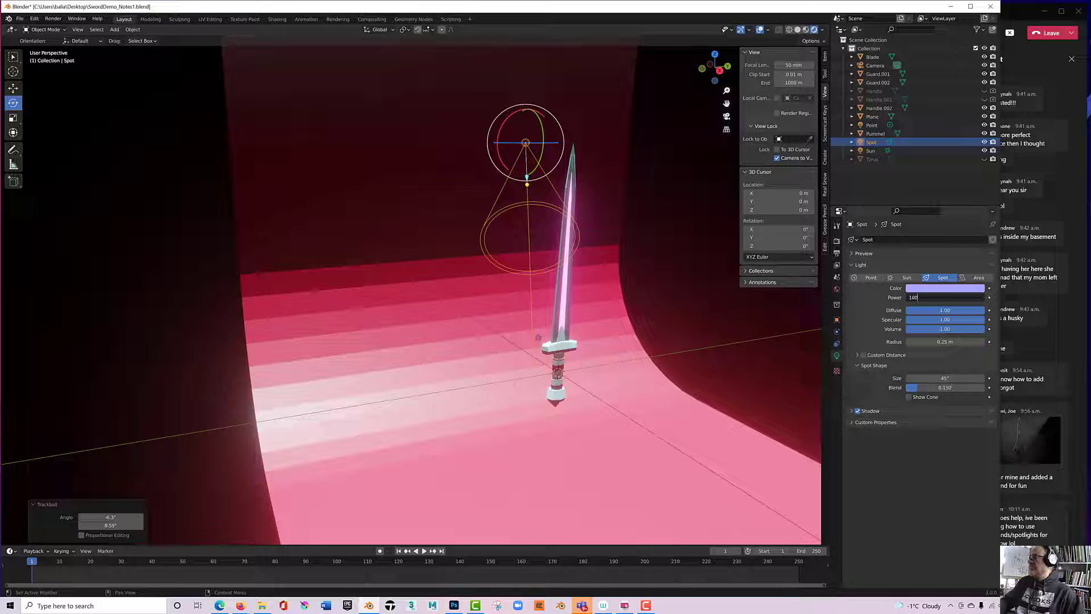
key(Return)
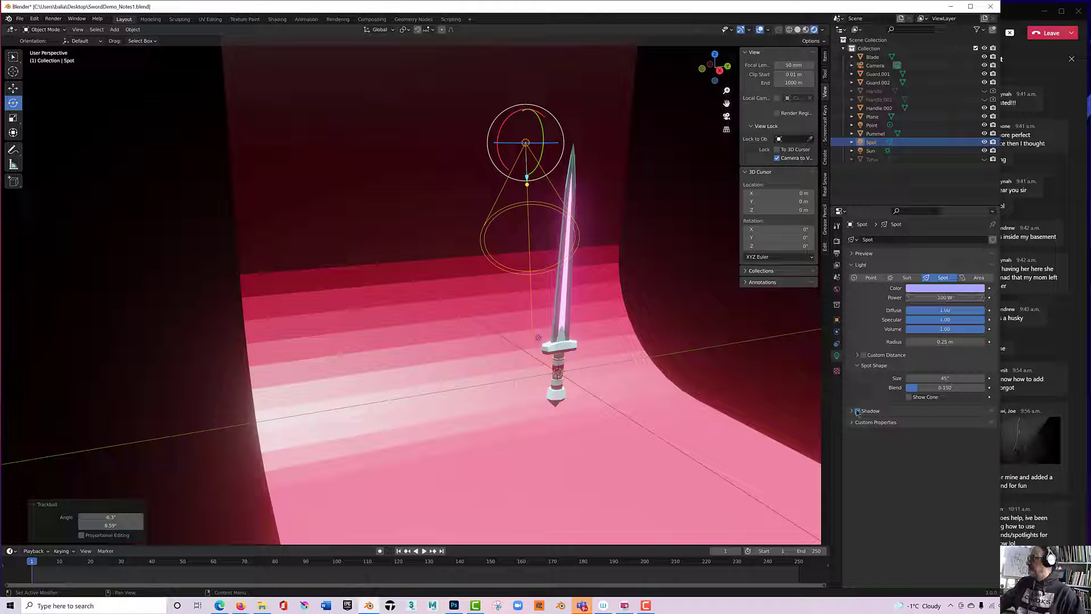
Turn off the spot light's shadow and render the image from the camera view.
click(726, 116)
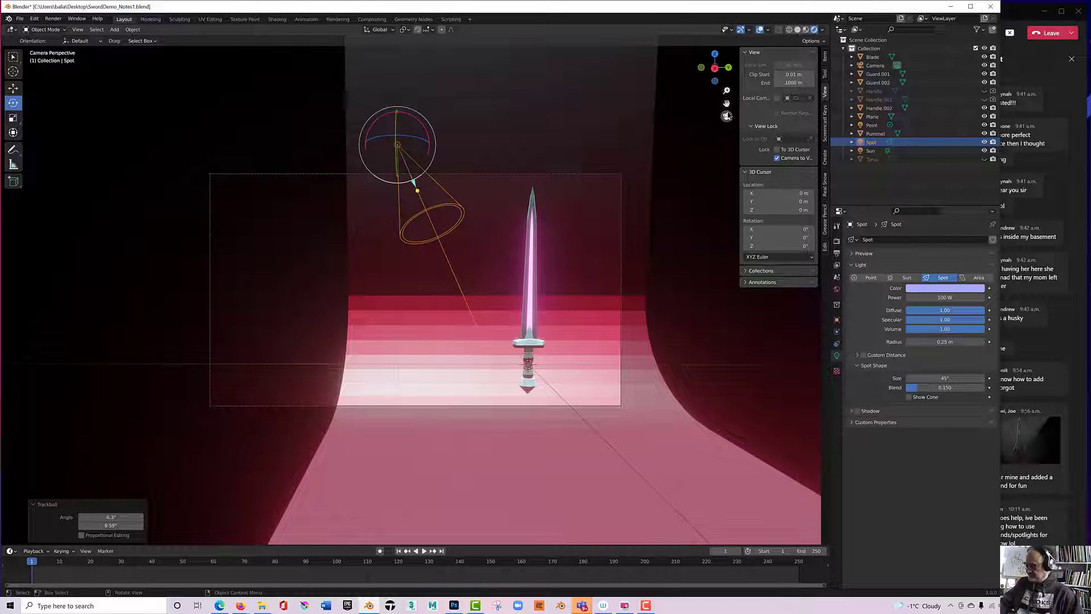
key(F12)
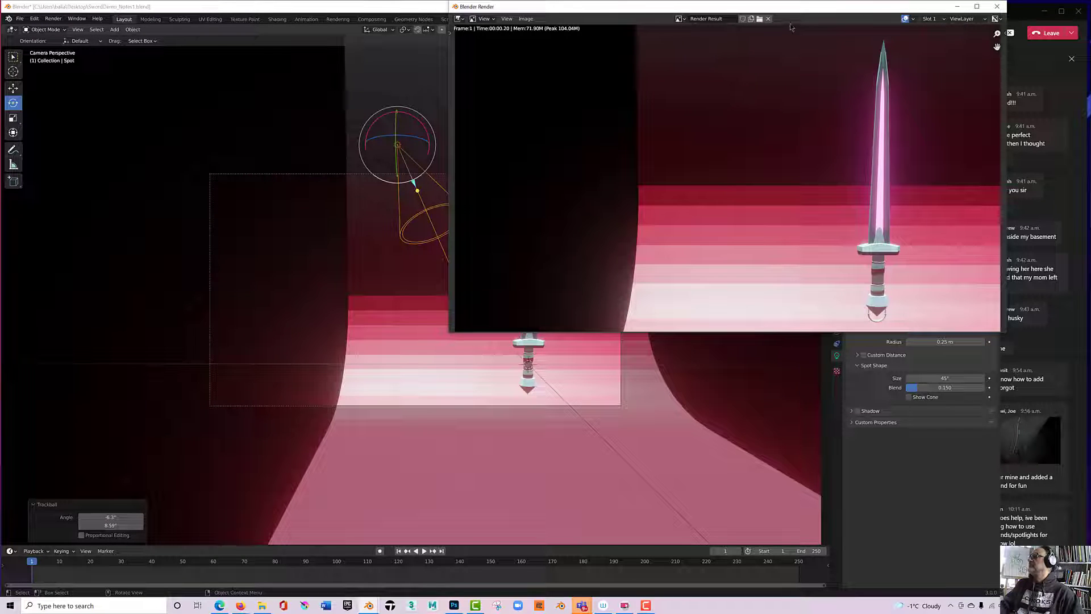
Close the render result and duplicate the spot light, placing the copy about 20.5 m along Y on the sword's other side.
drag(829, 2, 476, 114)
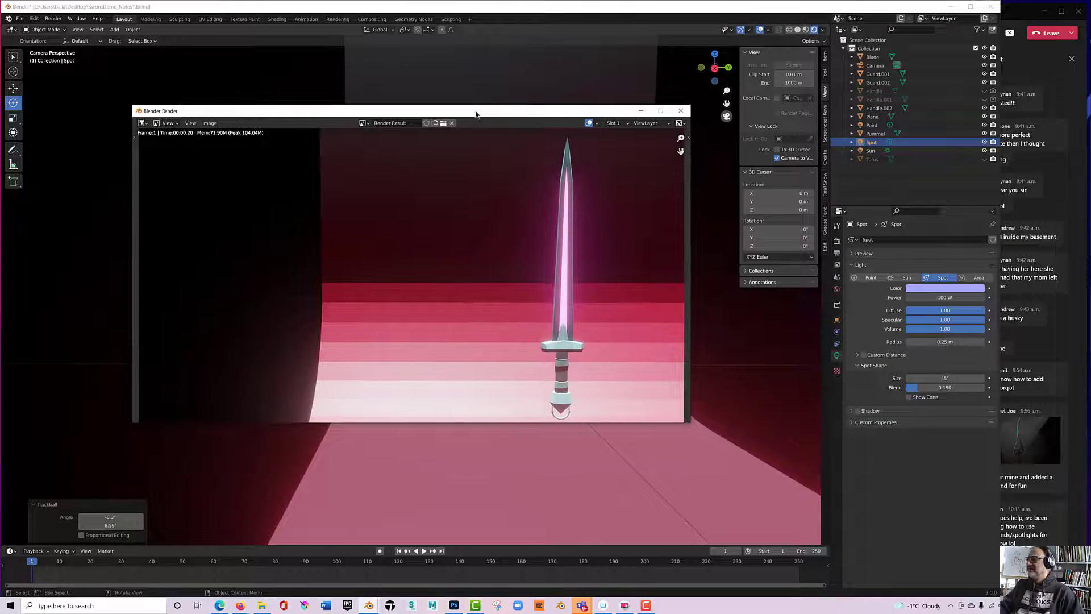
click(680, 112)
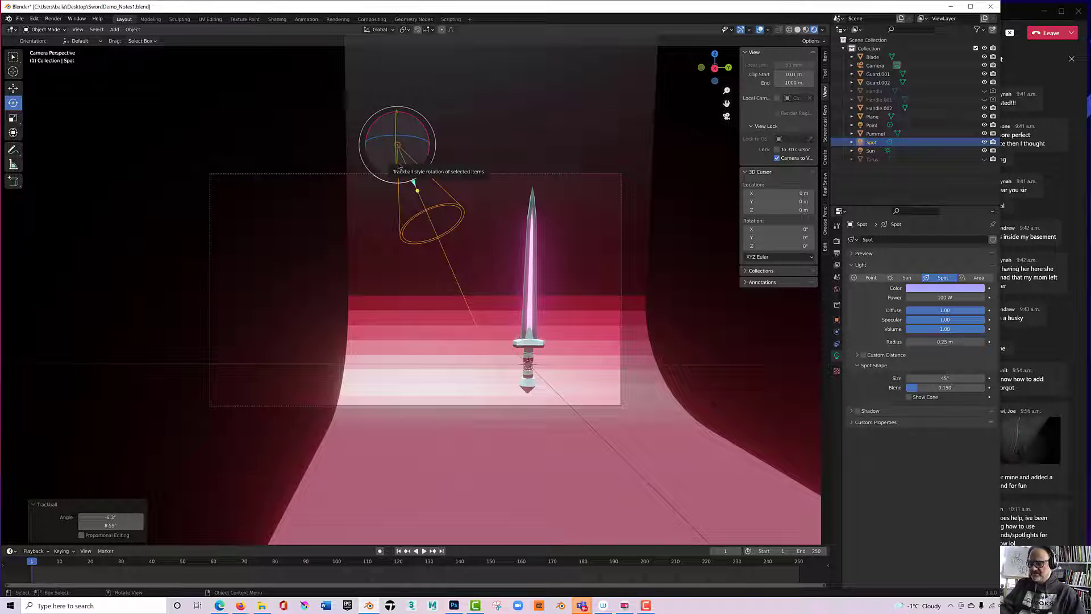
click(13, 88)
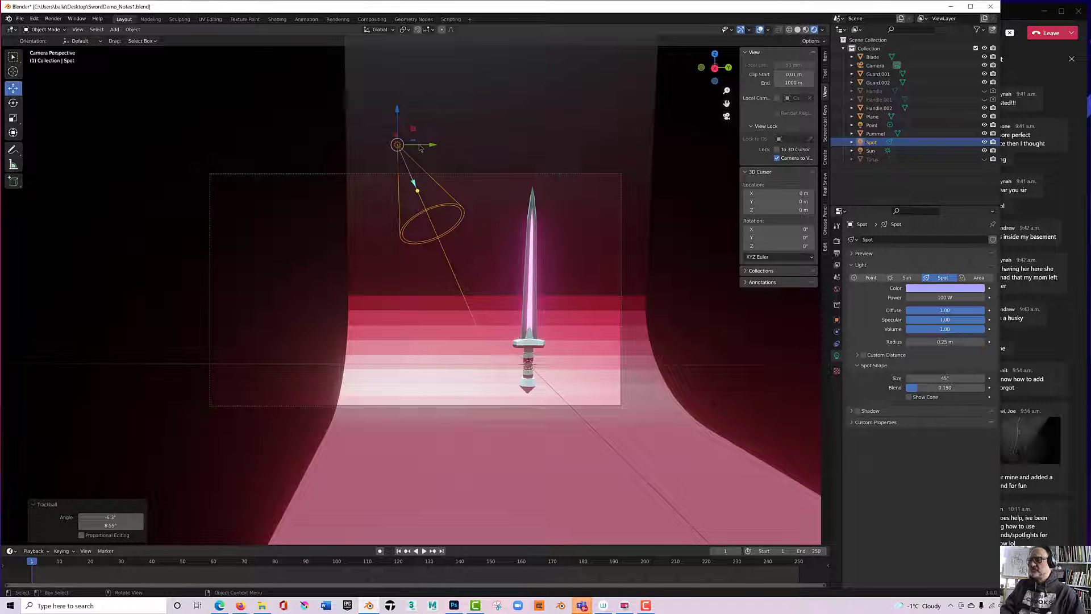
key(shift+d)
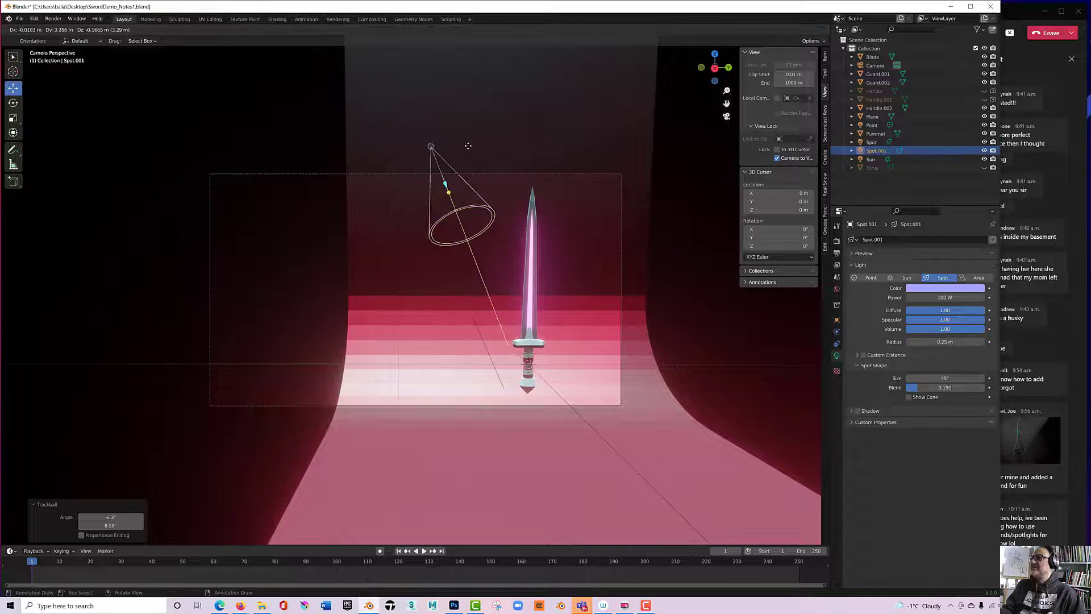
key(y)
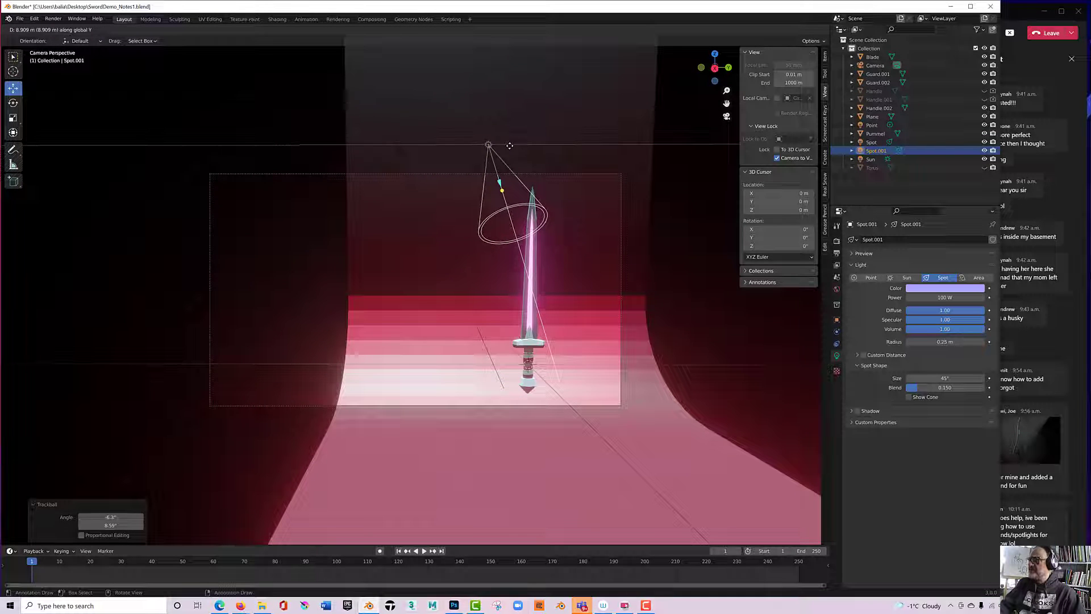
click(607, 144)
Move the duplicated spot light along X, farther out in front of the sword, and rotate its cone toward the blade.
middle_drag(608, 144, 552, 146)
key(g)
key(x)
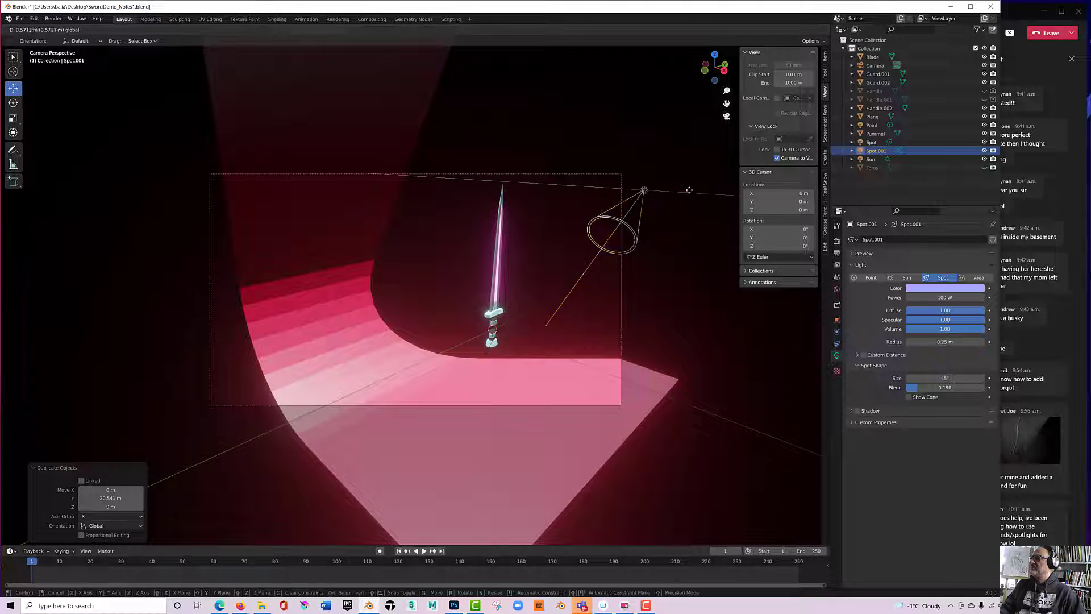
click(688, 197)
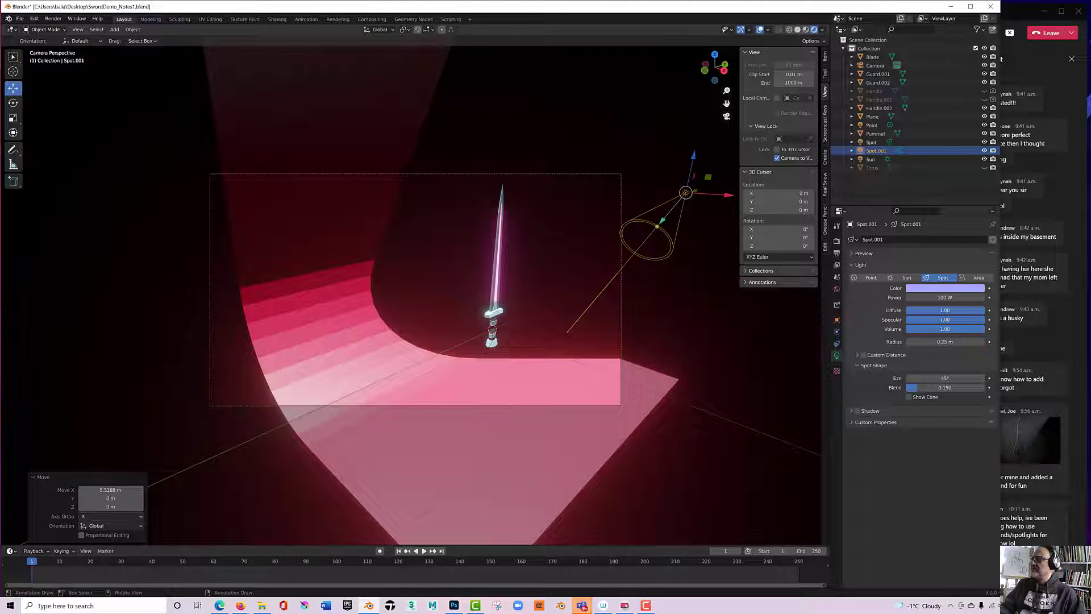
key(r)
click(572, 113)
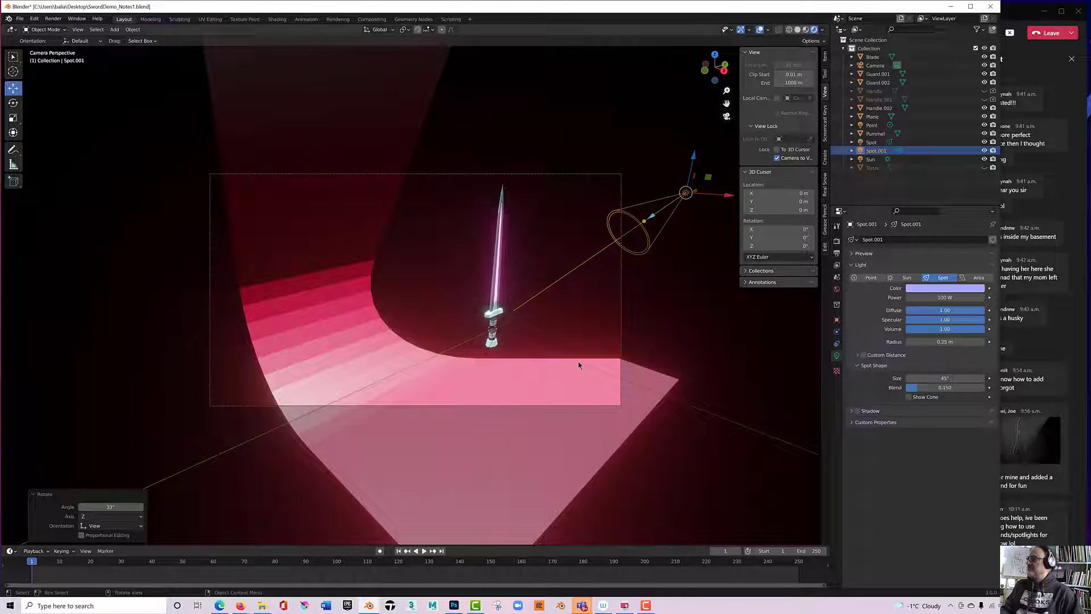
Lower the duplicated spot light about 4.3 m along Z and rotate it about 18° toward the sword.
middle_drag(691, 314, 656, 307)
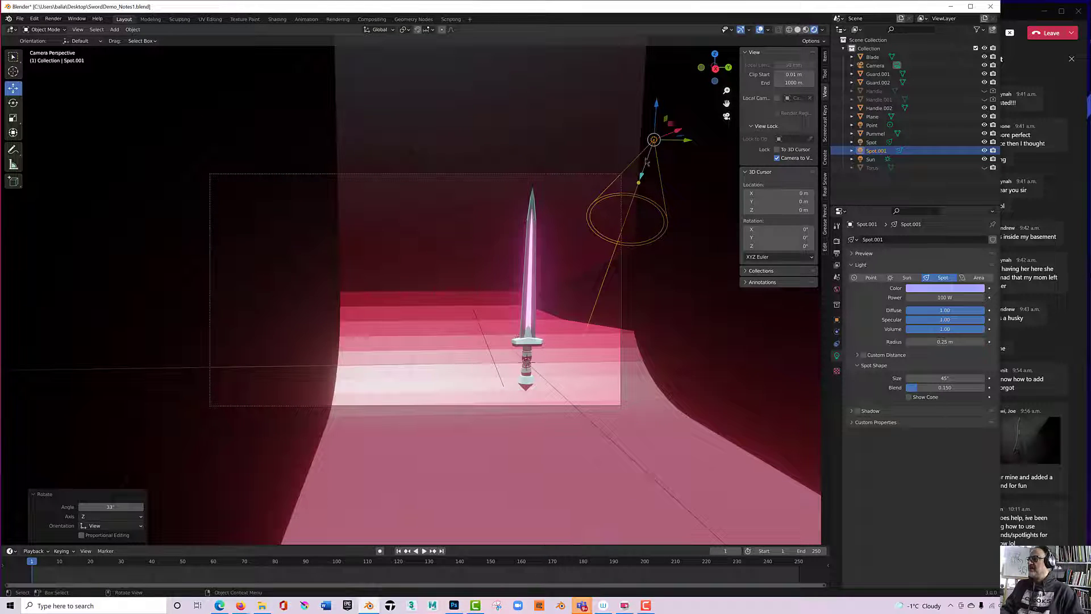
drag(657, 106, 653, 166)
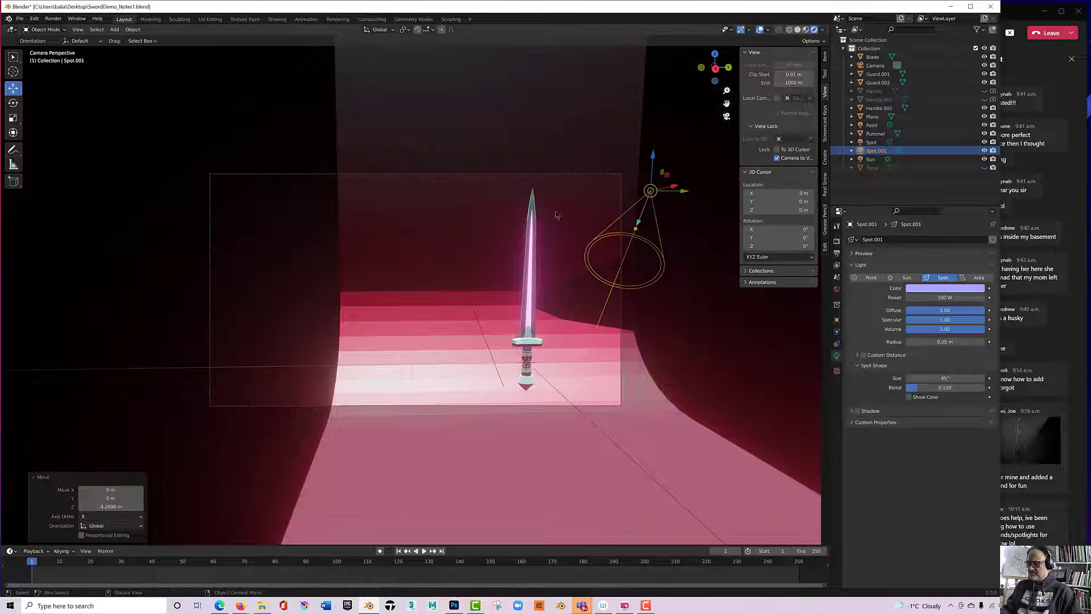
key(r)
click(351, 195)
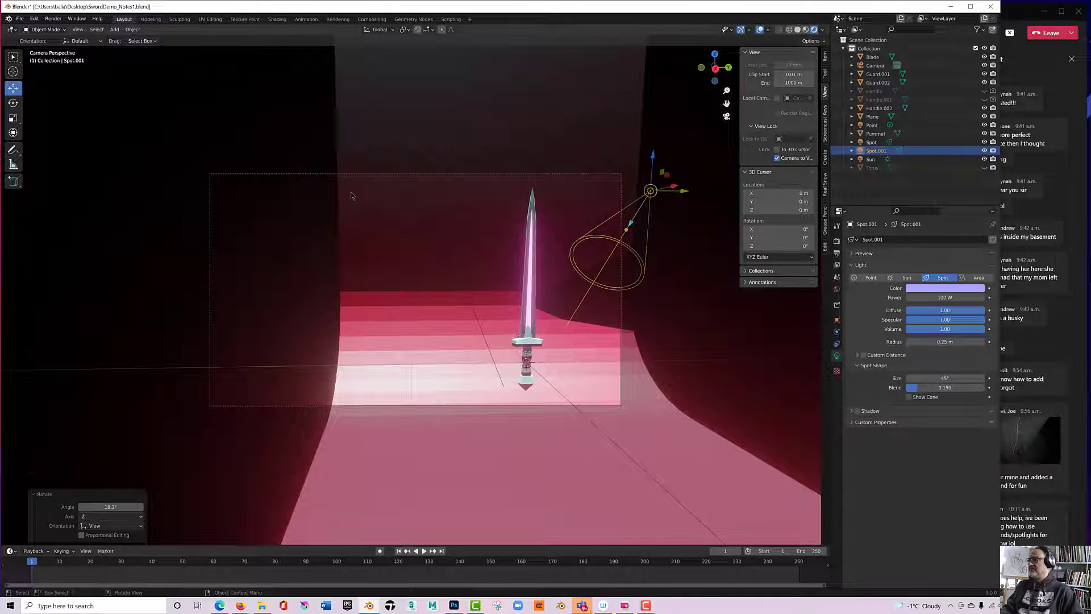
Reframe the camera so the sword stands near the middle of the backdrop, and leave the camera view to see the whole set.
shift+middle_drag(412, 277, 380, 298)
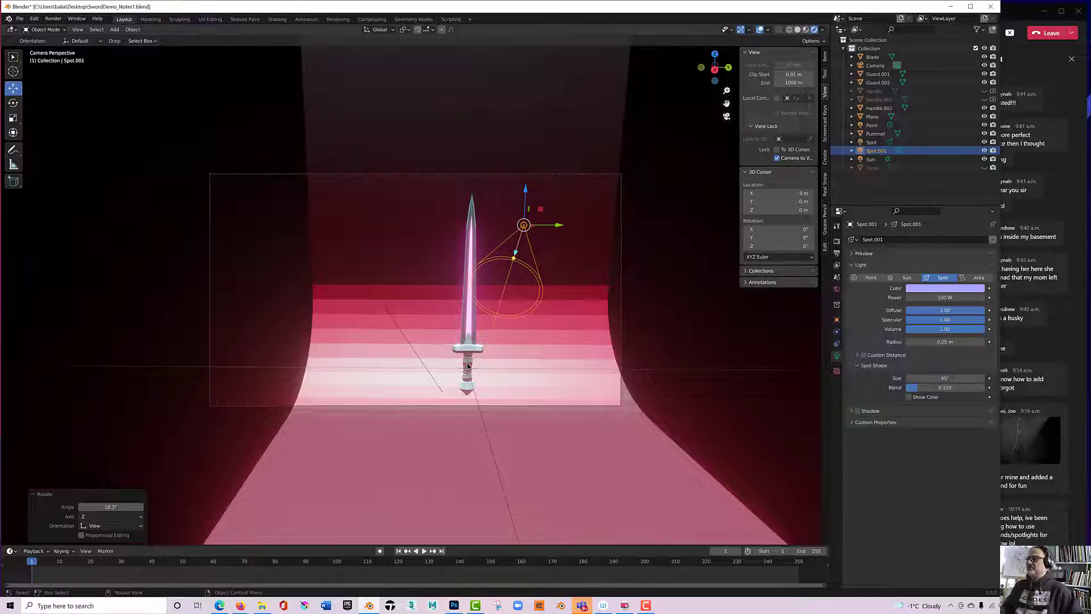
click(726, 116)
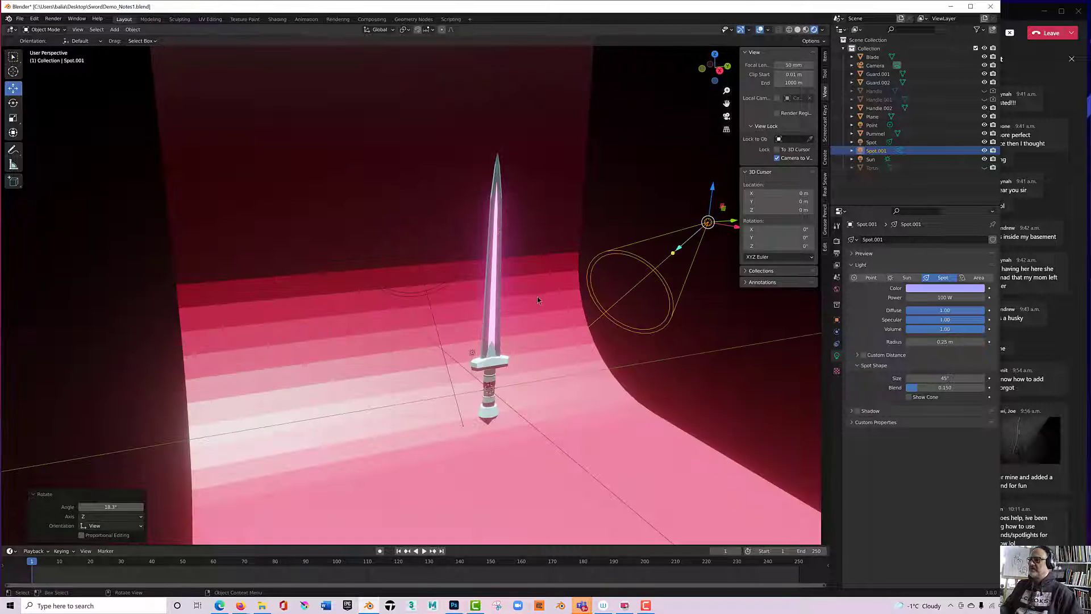
scroll(537, 298, down, 3)
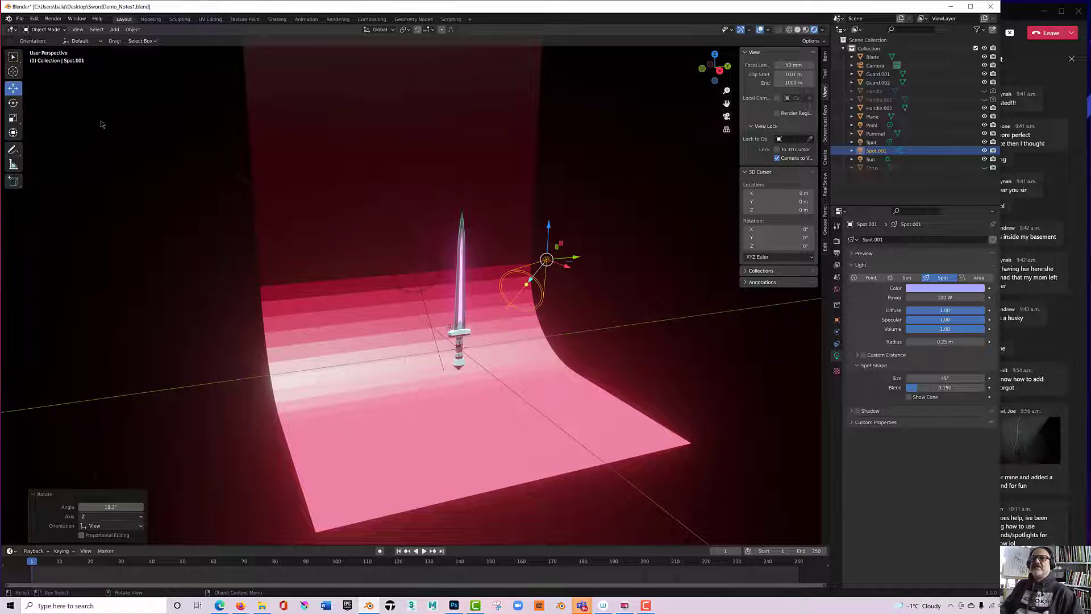
Add a new spot light at the world origin.
key(a)
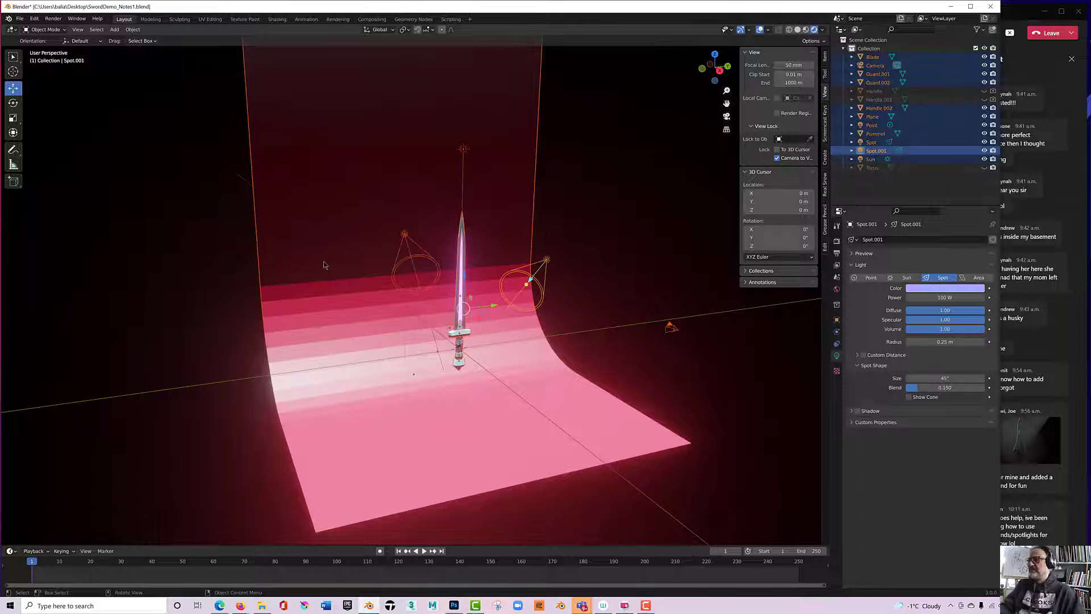
click(324, 265)
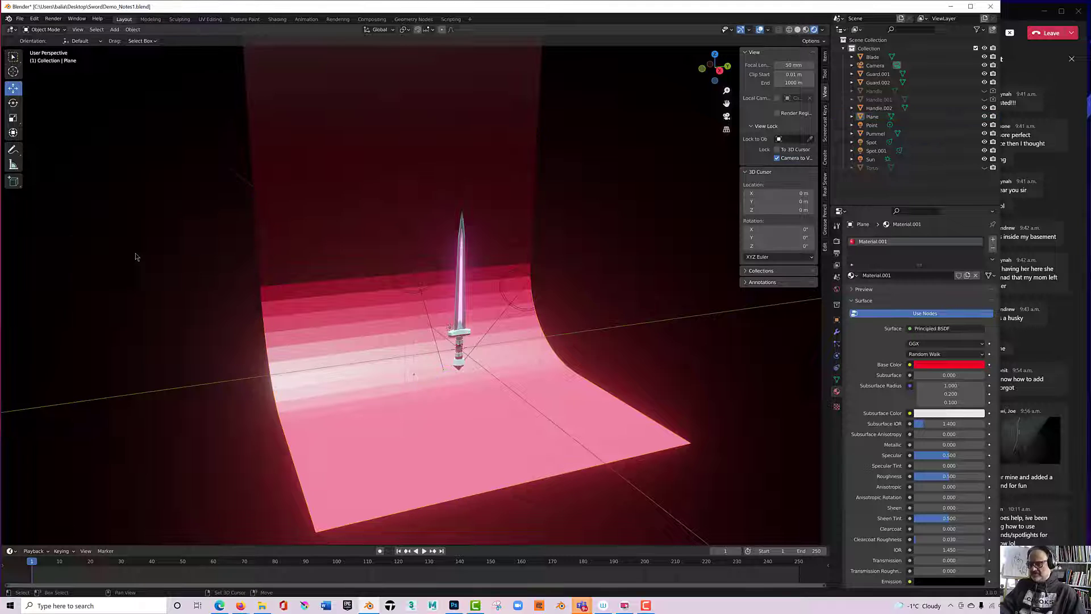
key(shift+a)
mouse_move(136, 255)
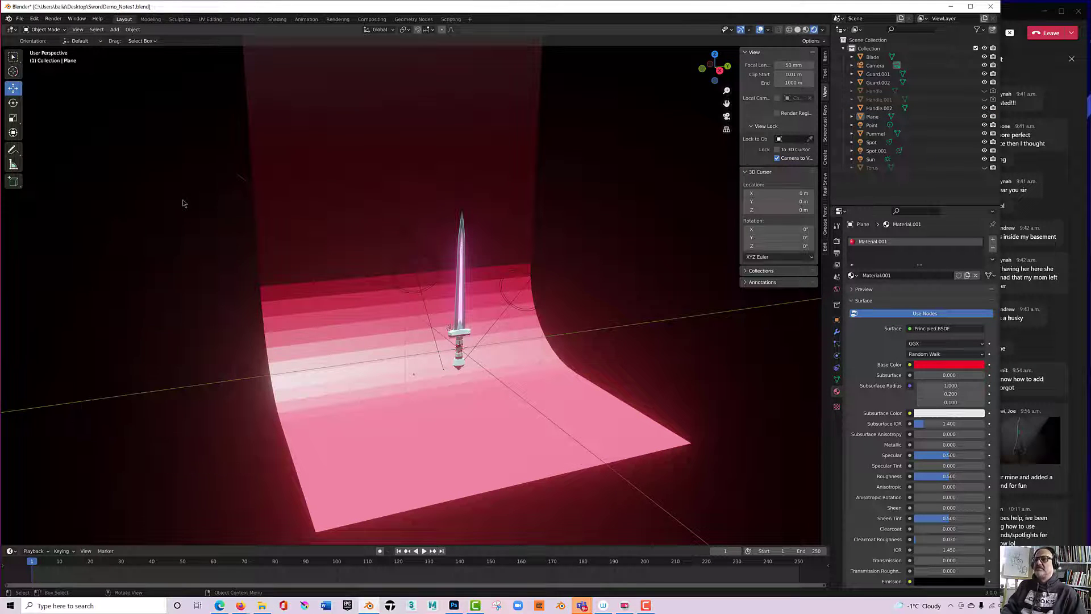
key(shift+a)
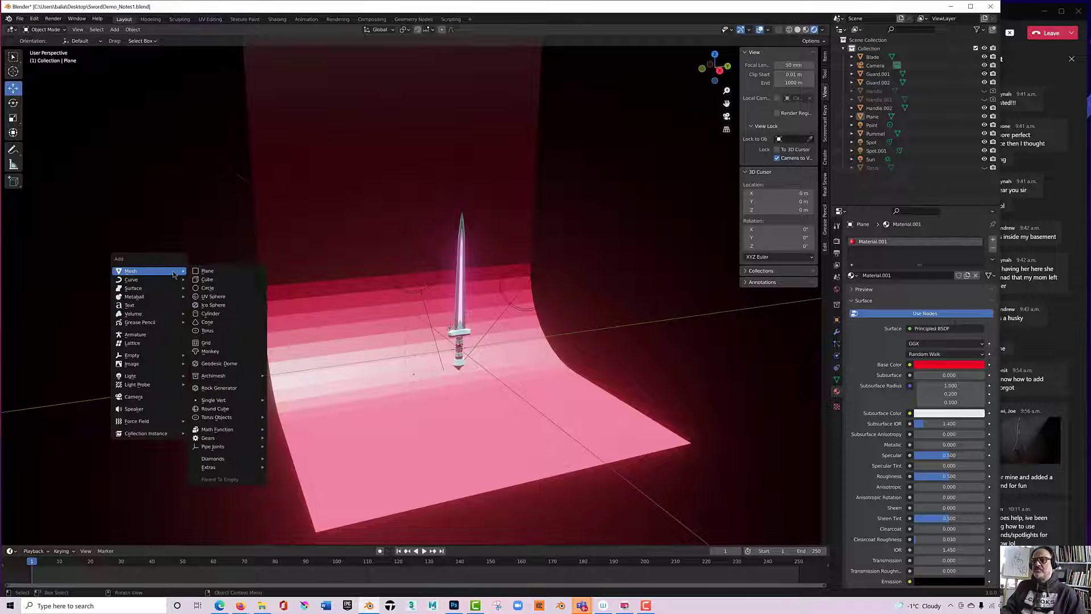
mouse_move(165, 377)
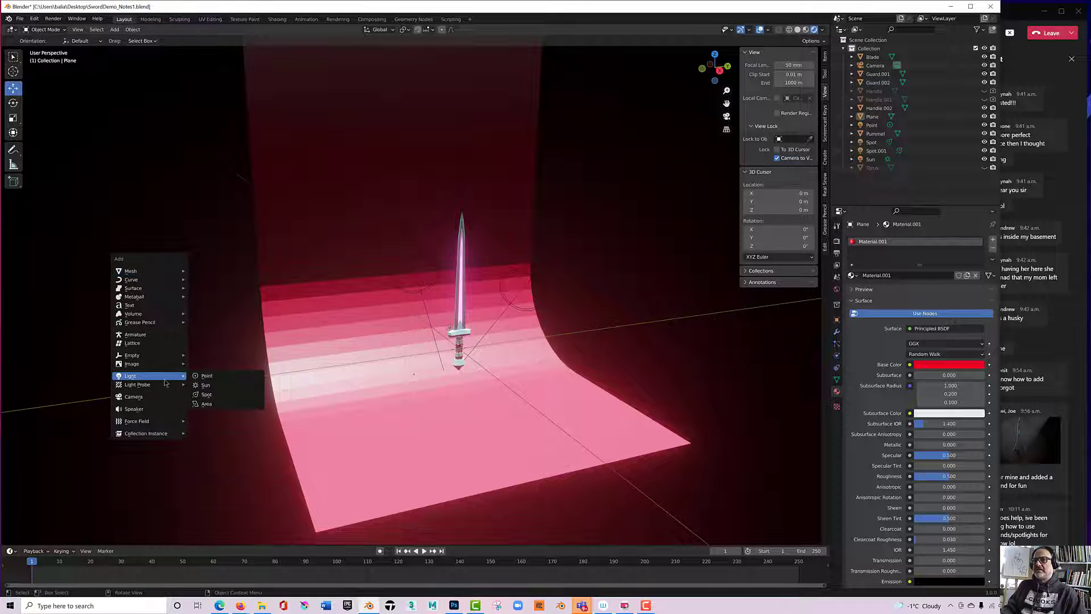
click(222, 394)
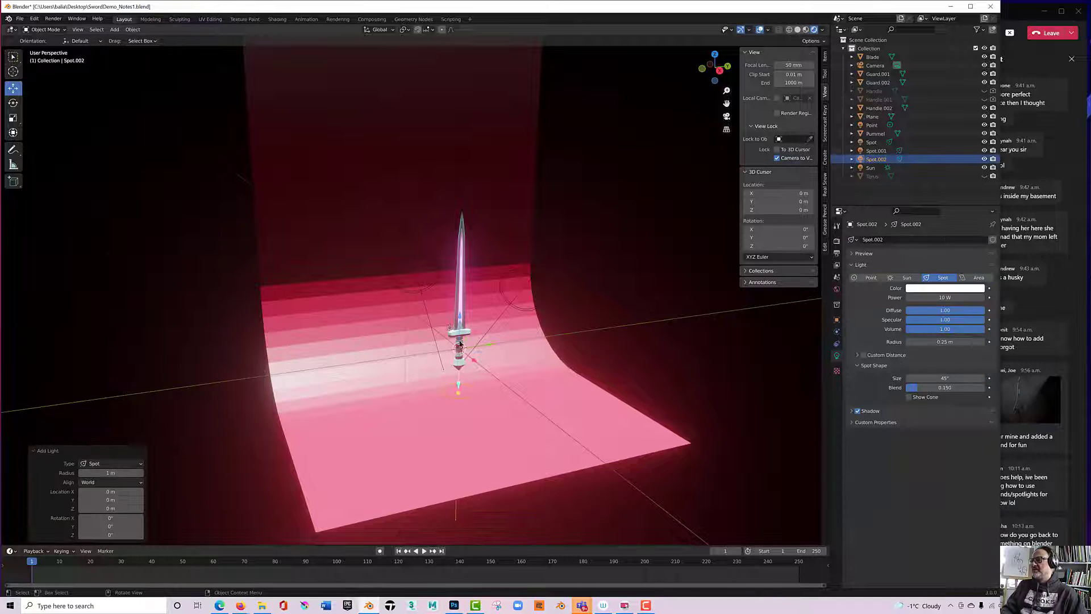
Move the new spot light along X to the backdrop's front edge, ahead of the sword, and adjust its height.
key(r)
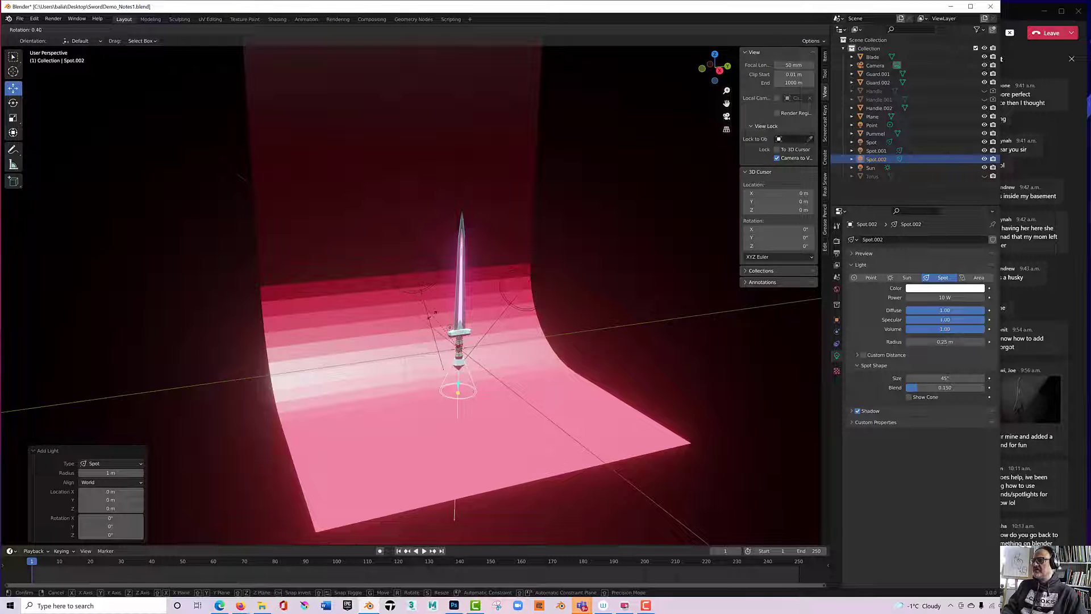
click(449, 328)
middle_drag(325, 301, 450, 338)
drag(474, 345, 493, 358)
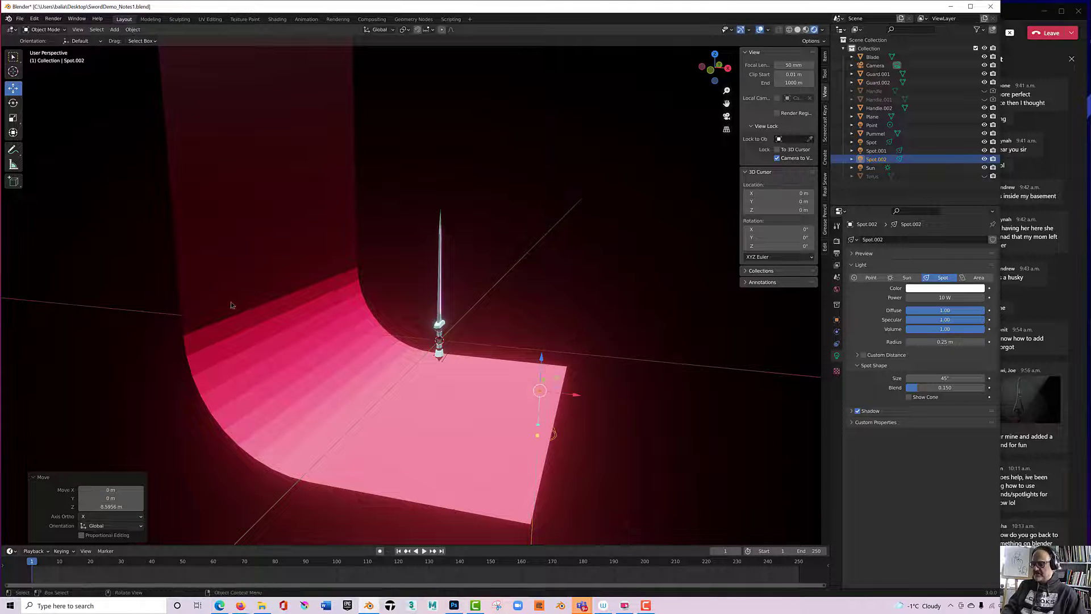
Aim the front spot light up at the sword, rotating it about 114°, 4° and 16° from different views.
key(r)
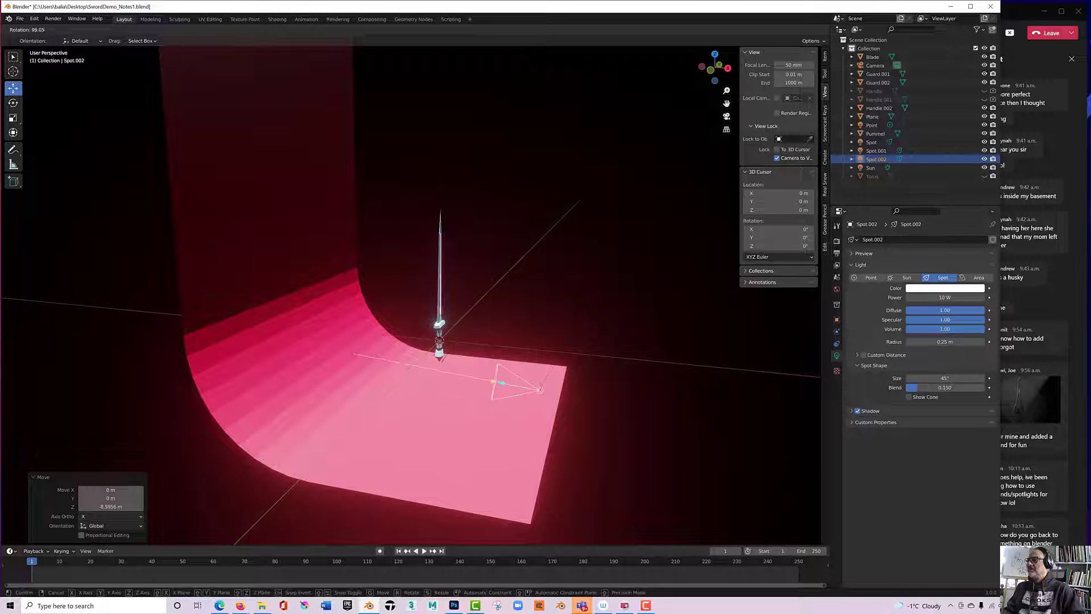
click(559, 368)
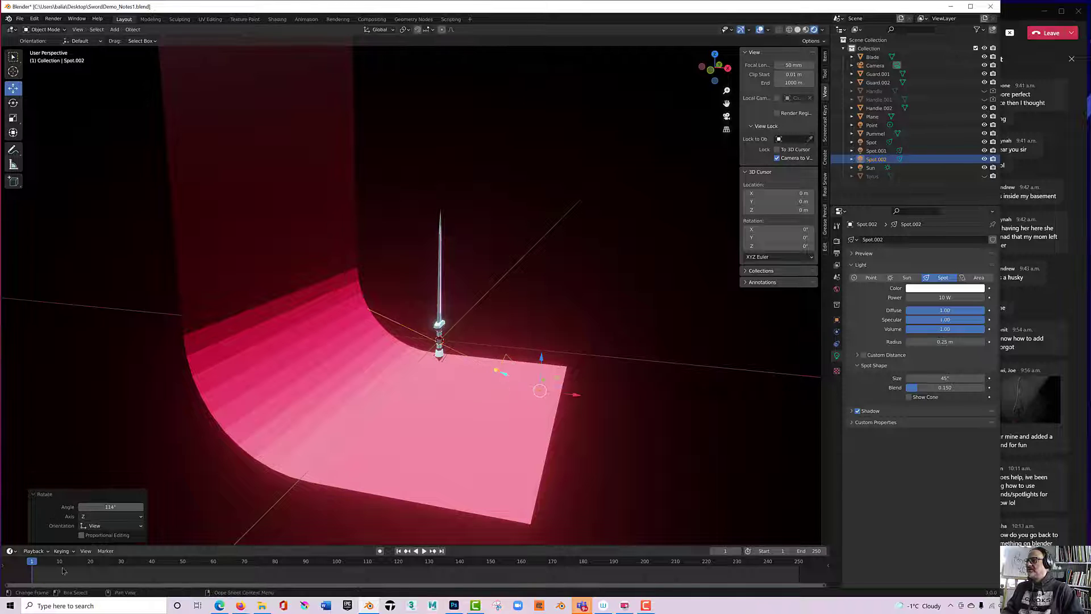
middle_drag(364, 431, 386, 432)
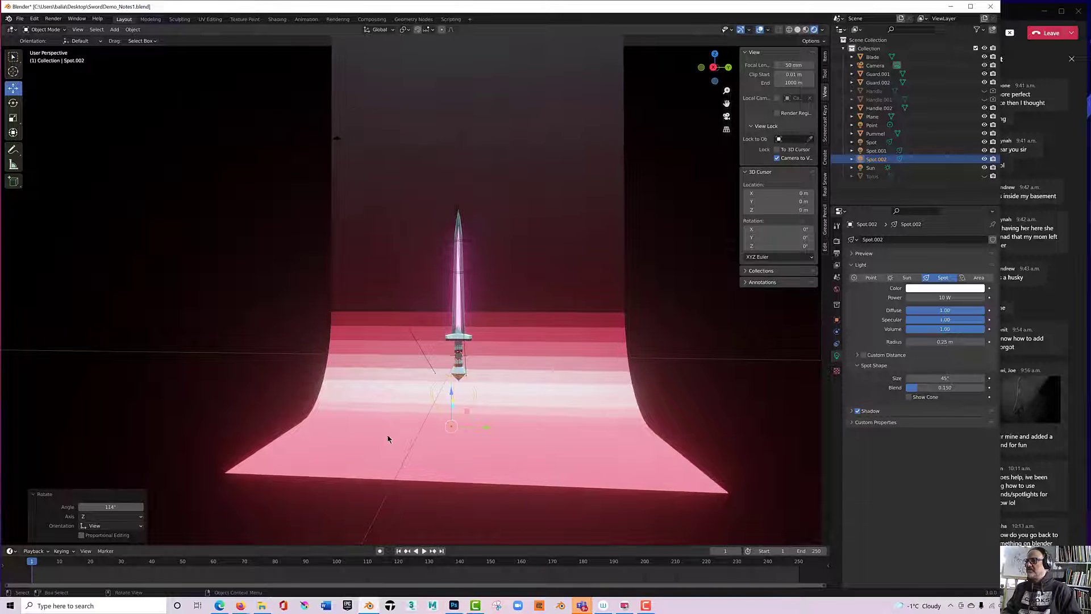
key(r)
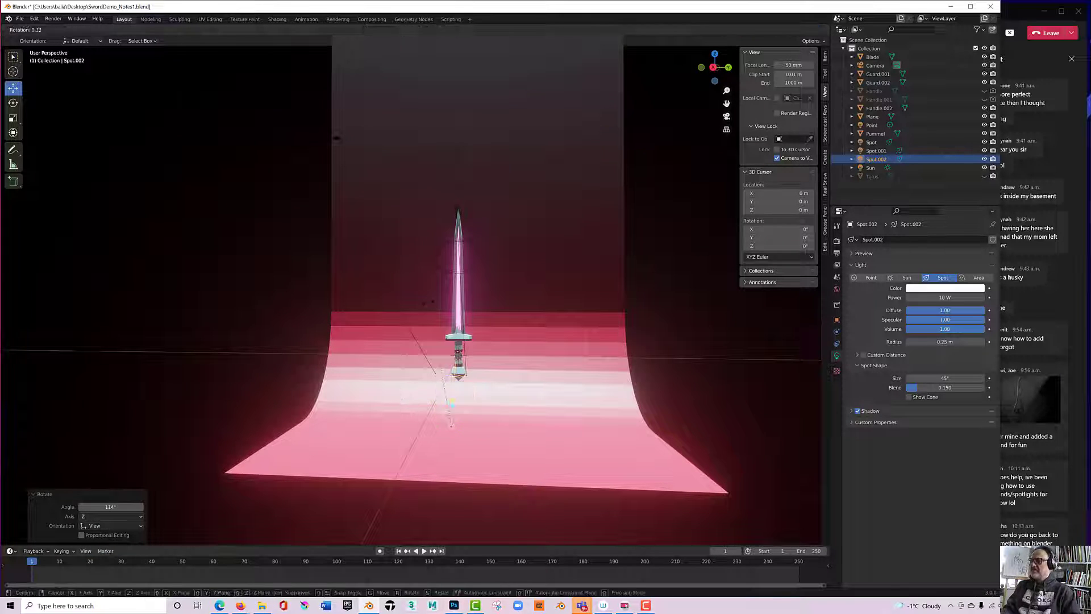
click(498, 309)
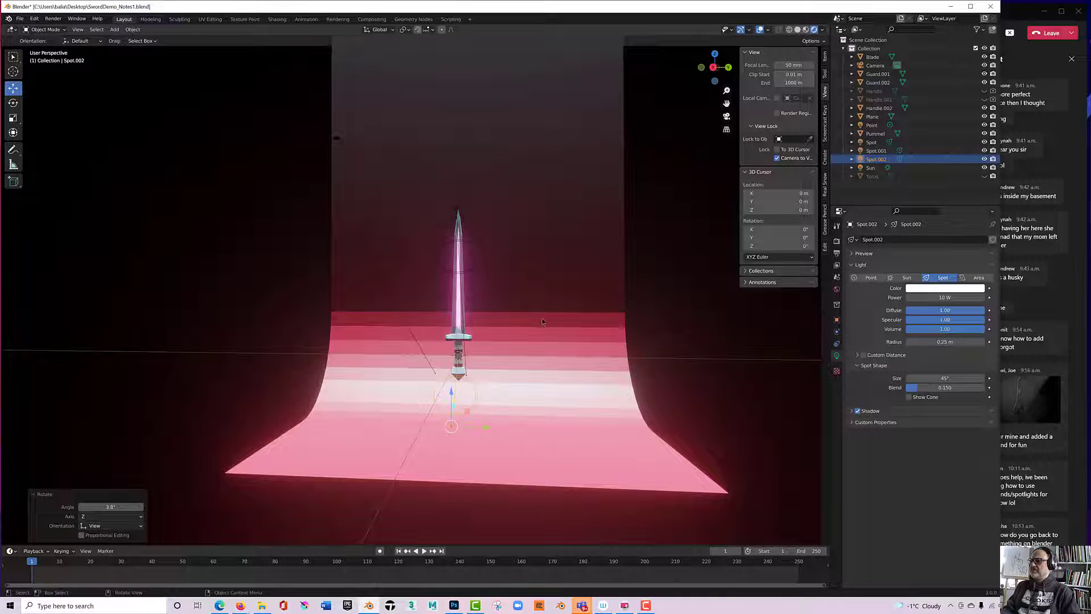
middle_drag(541, 318, 462, 314)
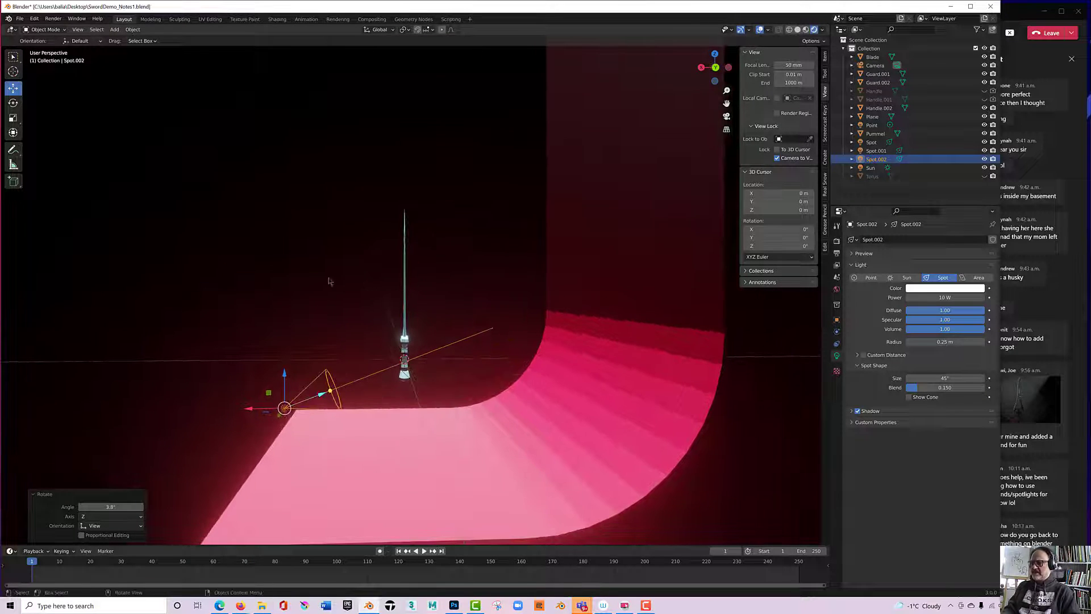
key(r)
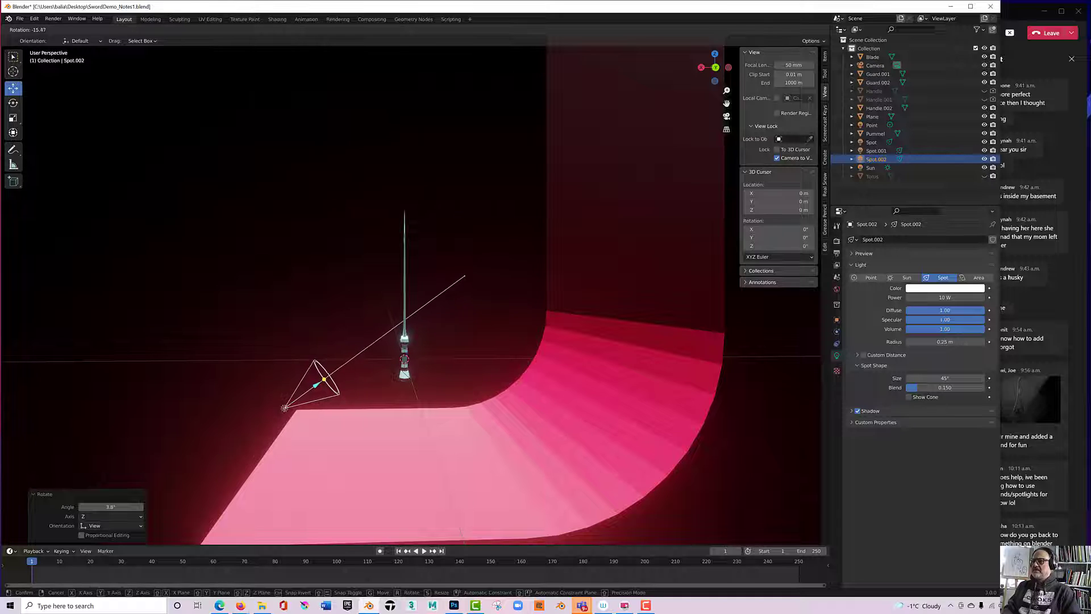
click(170, 188)
middle_drag(102, 230, 204, 224)
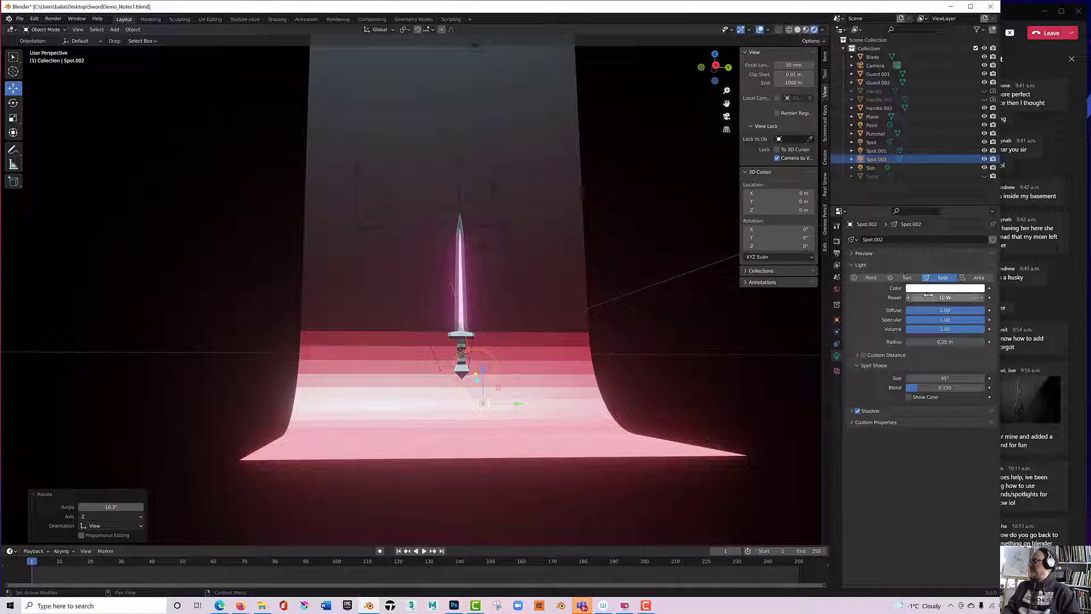
Set the front spot light's power to 100 W and render the image from the camera view.
click(935, 297)
text(100)
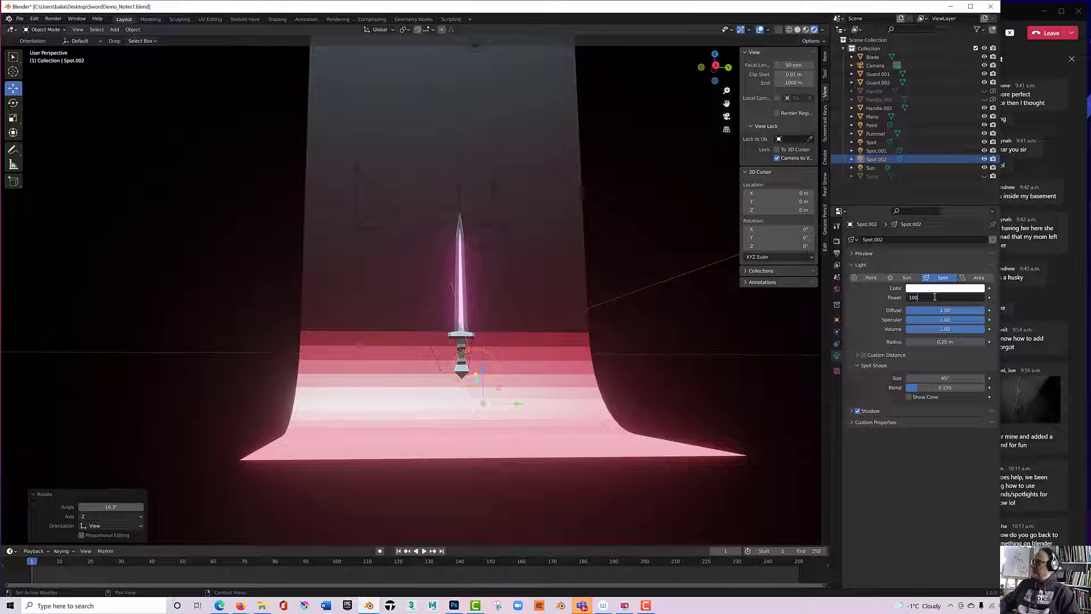
key(Return)
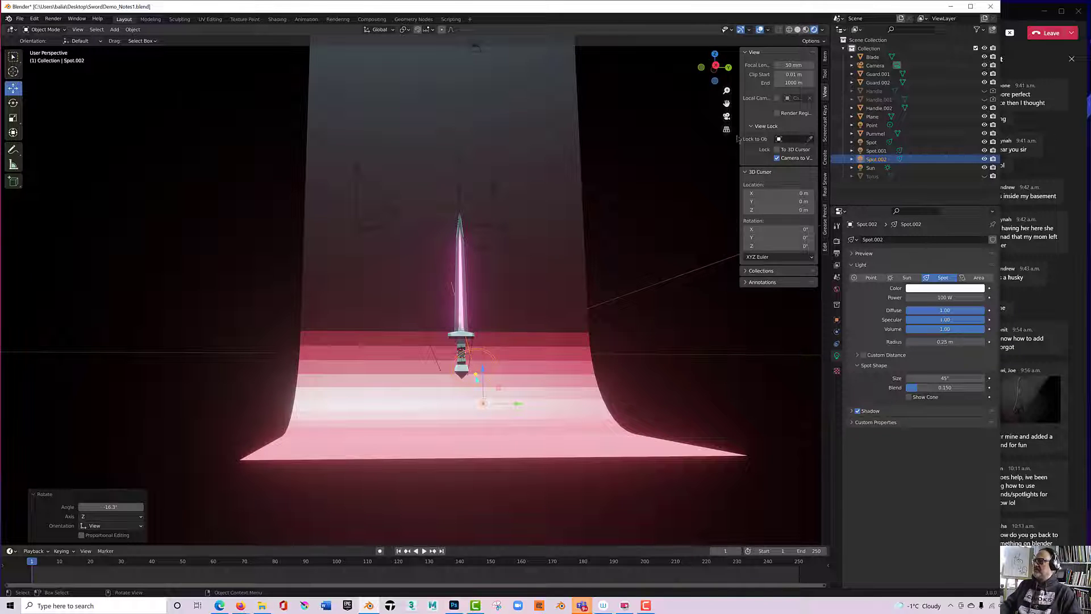
click(726, 117)
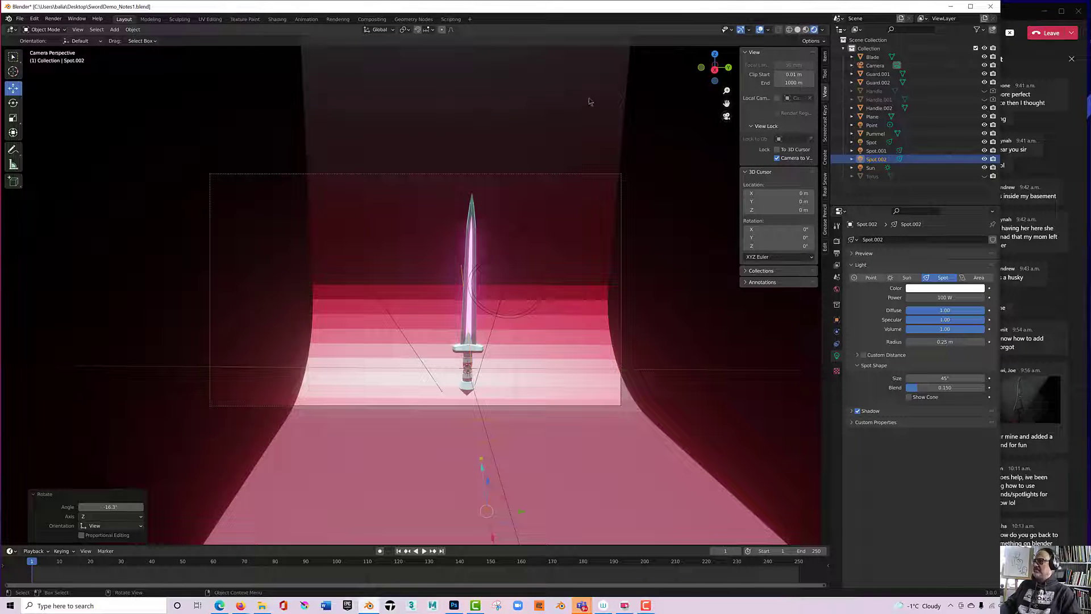
key(F12)
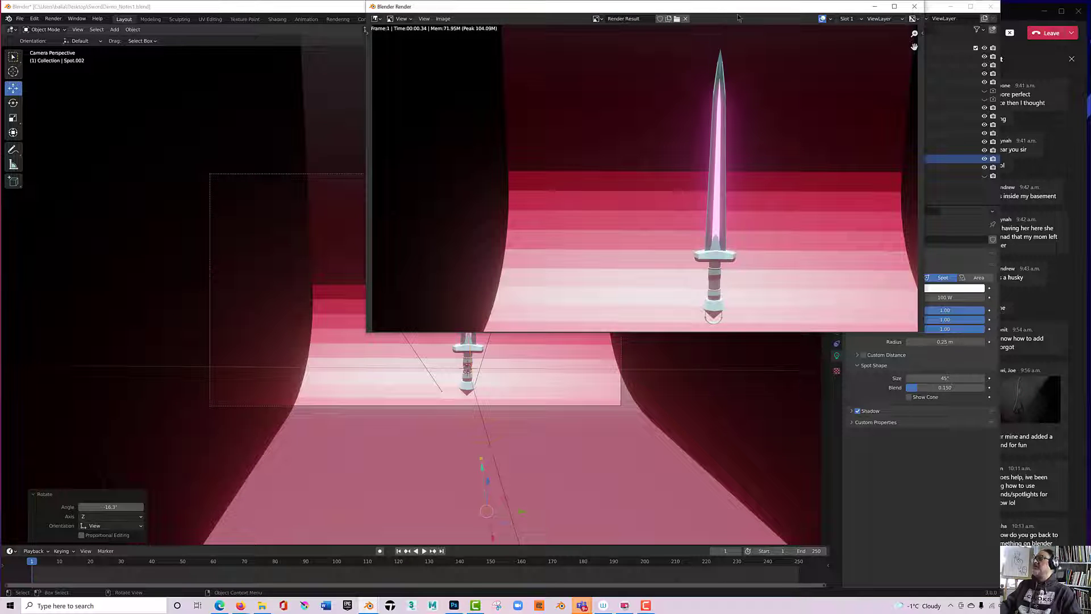
drag(725, 7, 507, 149)
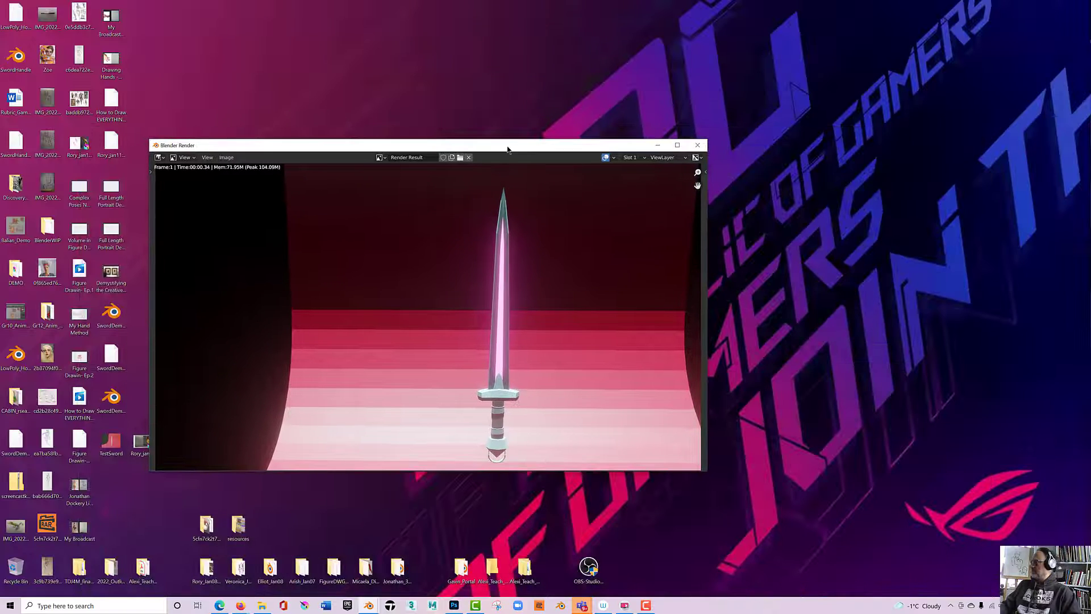
Maximize the render window and save a copy of the rendered image to the Desktop as MySword_Shot-01.png.
click(676, 146)
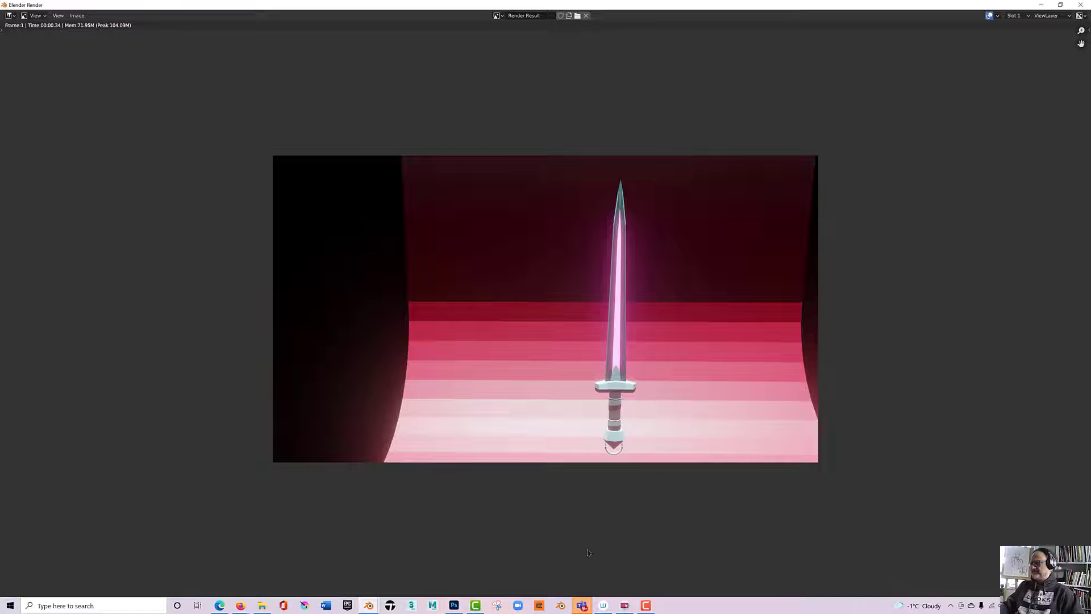
mouse_move(369, 607)
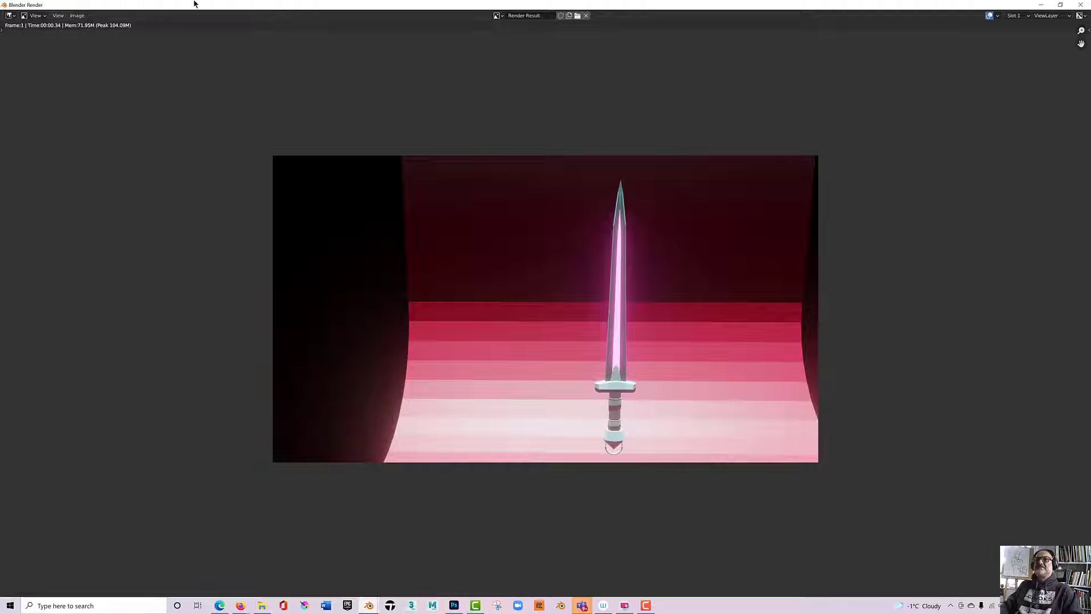
click(80, 16)
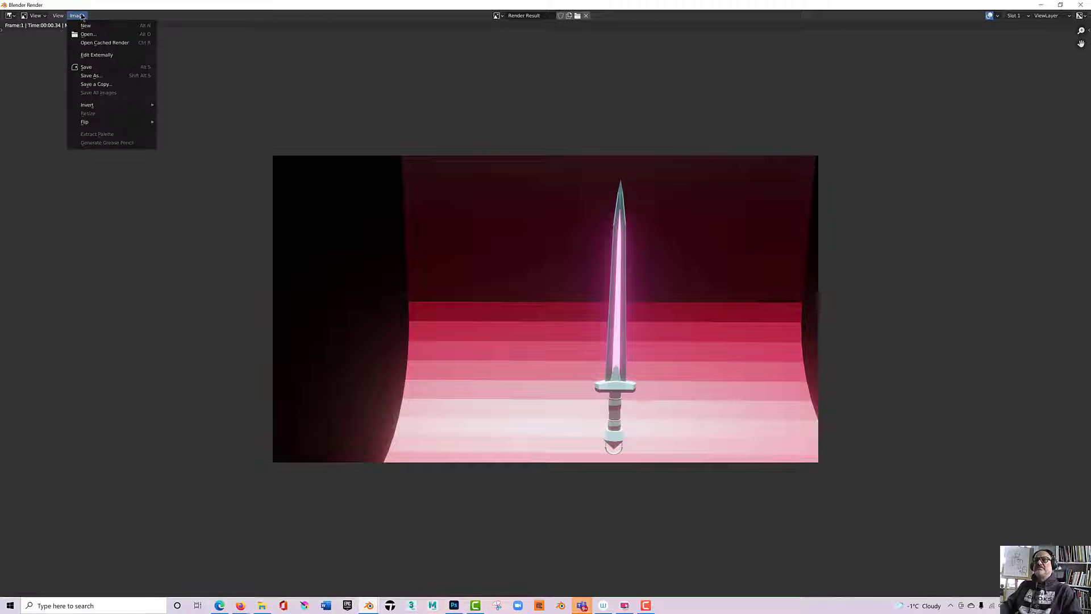
click(80, 84)
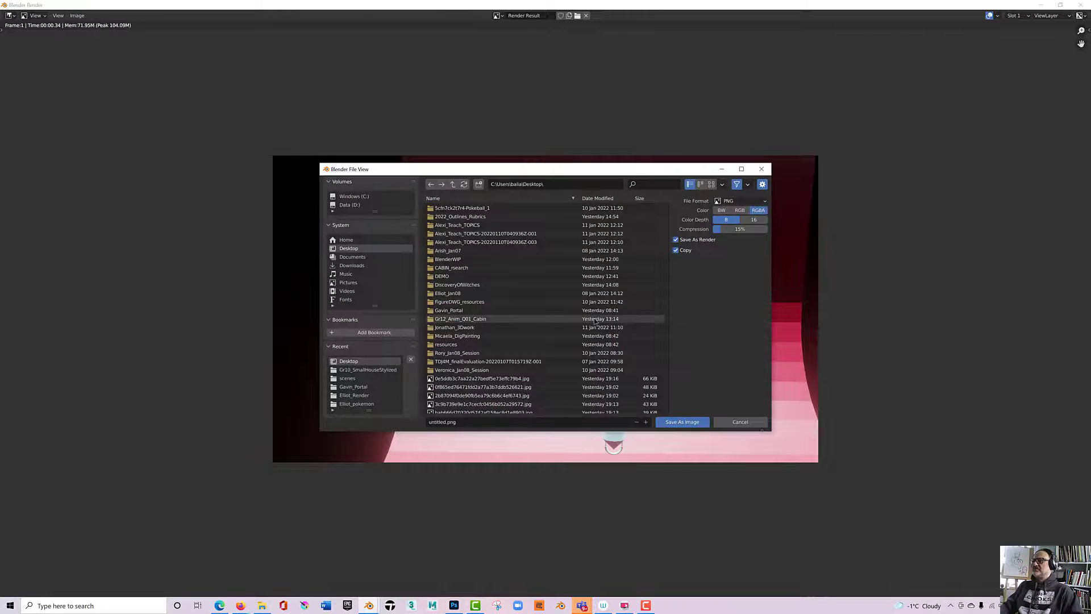
click(447, 421)
double_click(446, 422)
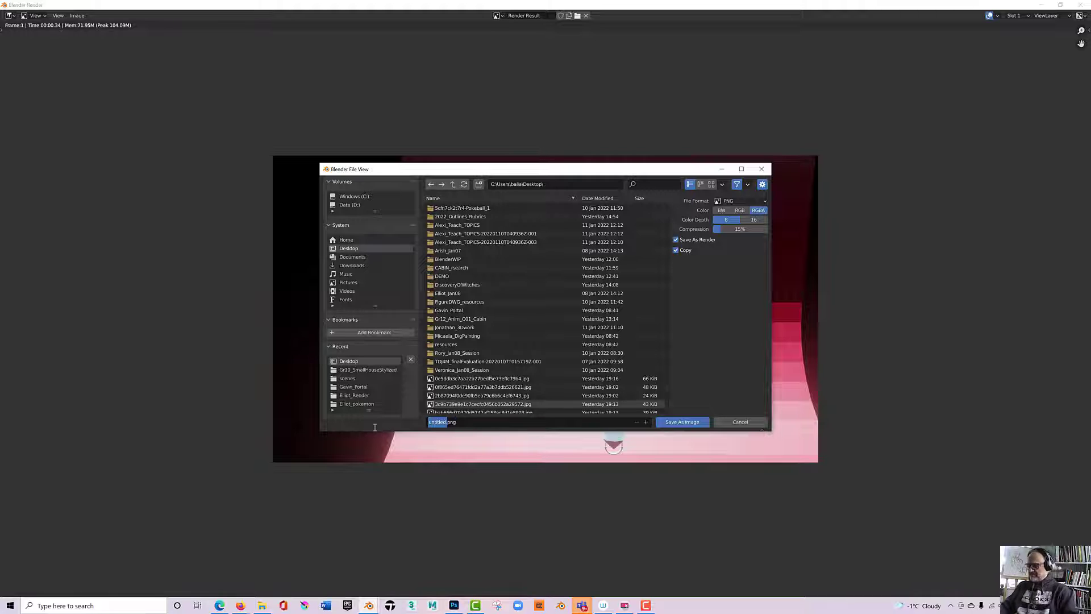
text(MySword_Shot-01)
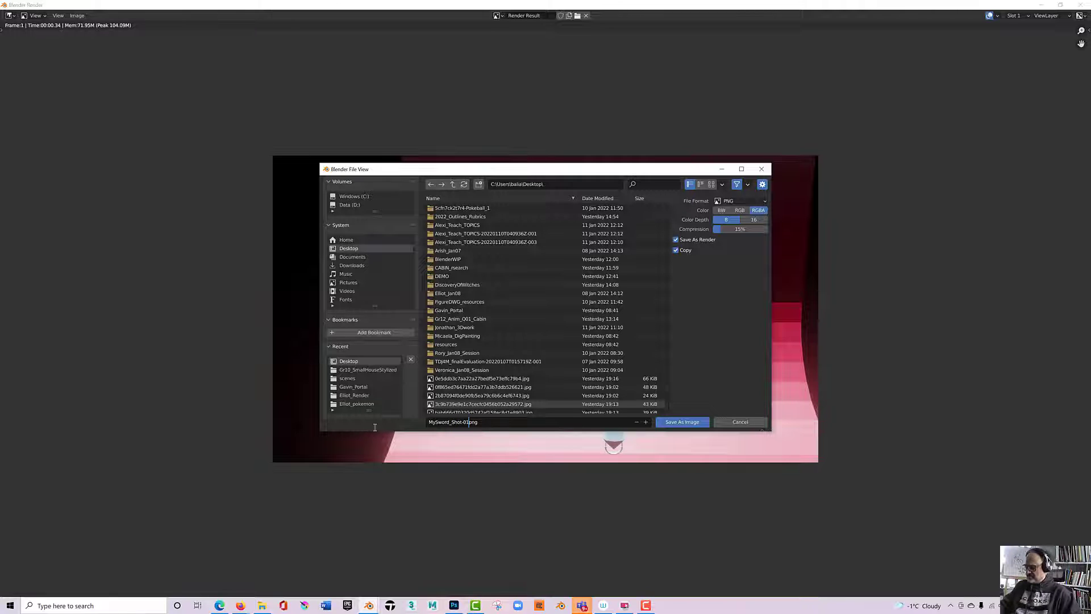
click(695, 426)
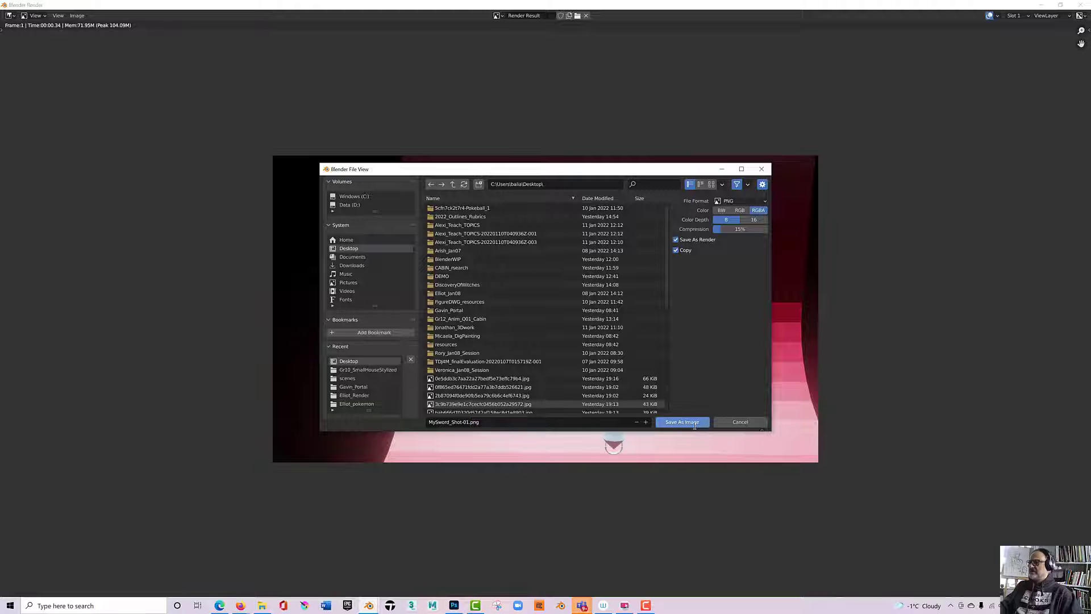
click(693, 425)
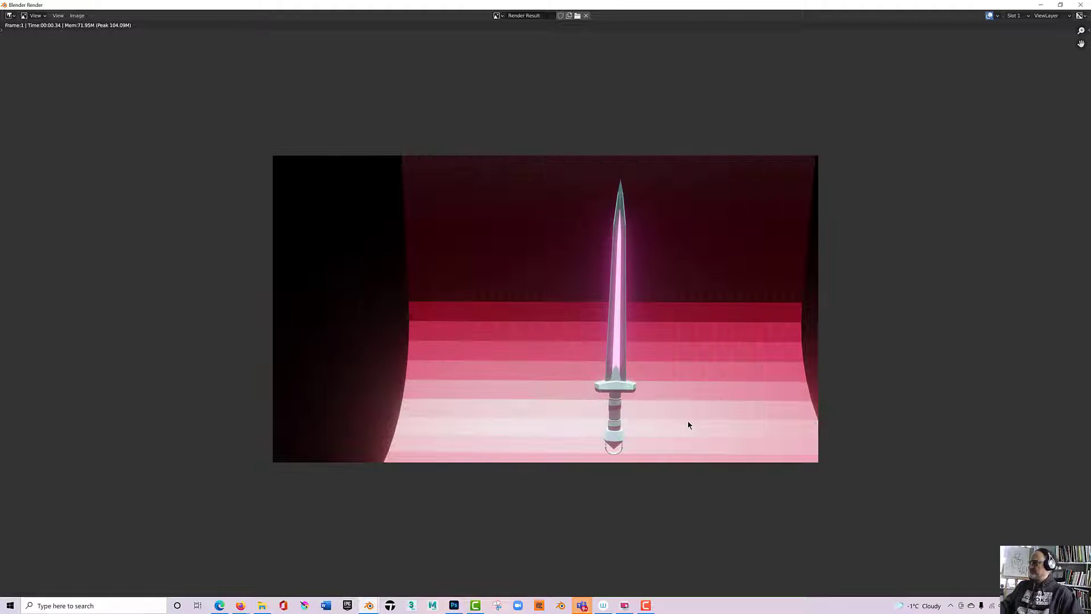
Return to the main scene window and examine the render and output settings, including the resolution and image file format.
click(366, 606)
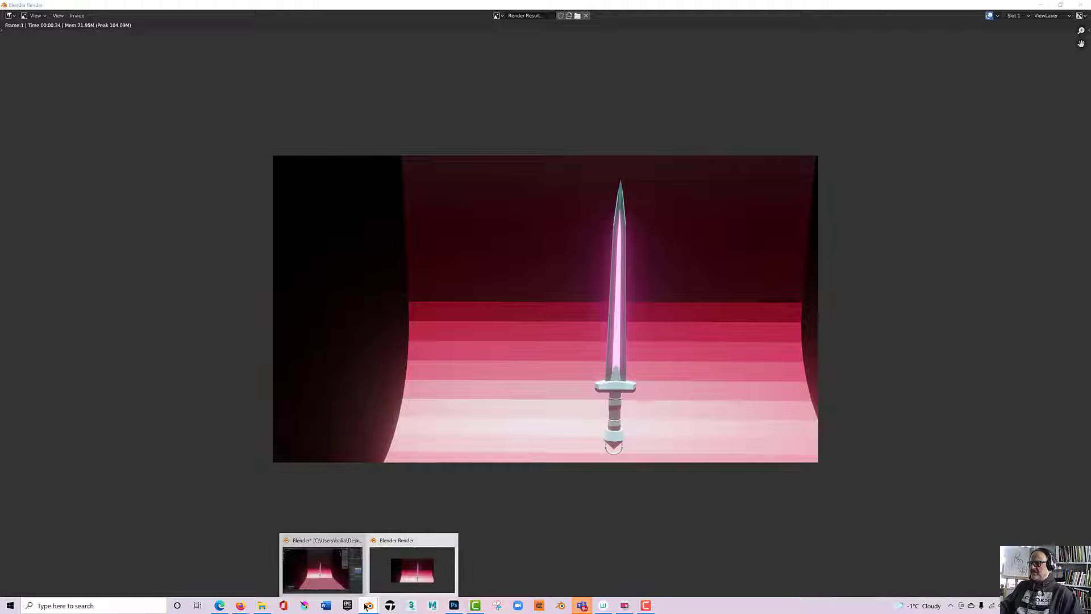
click(319, 577)
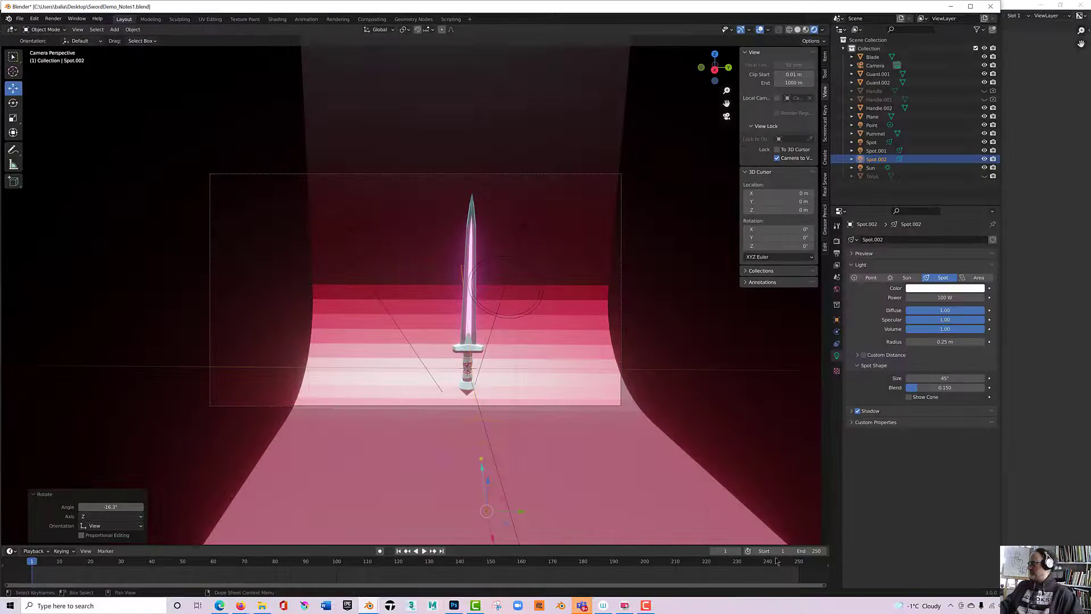
key(alt+Tab)
click(738, 550)
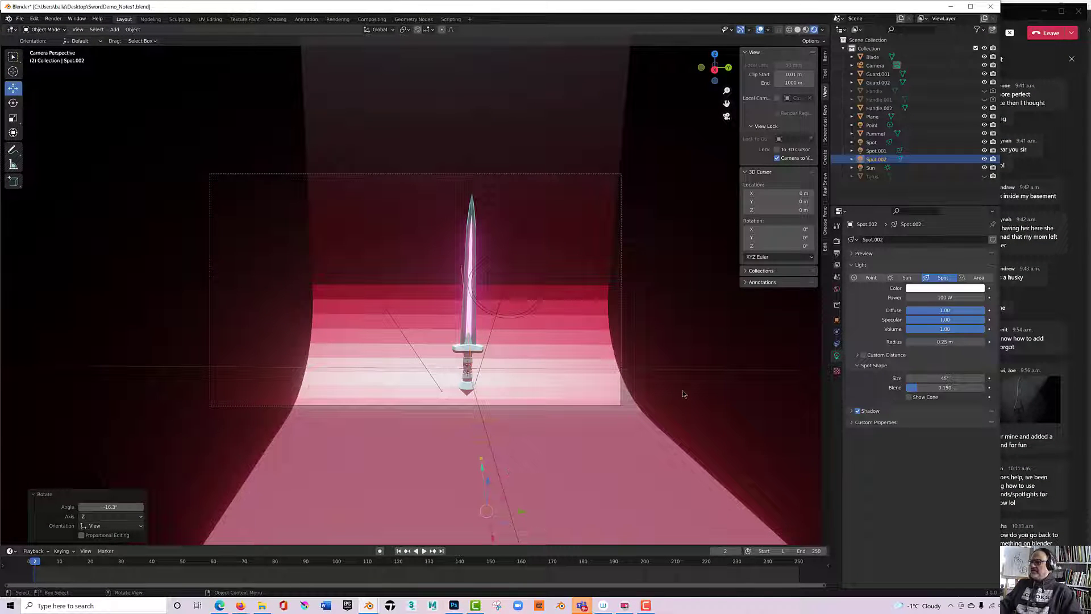
click(837, 253)
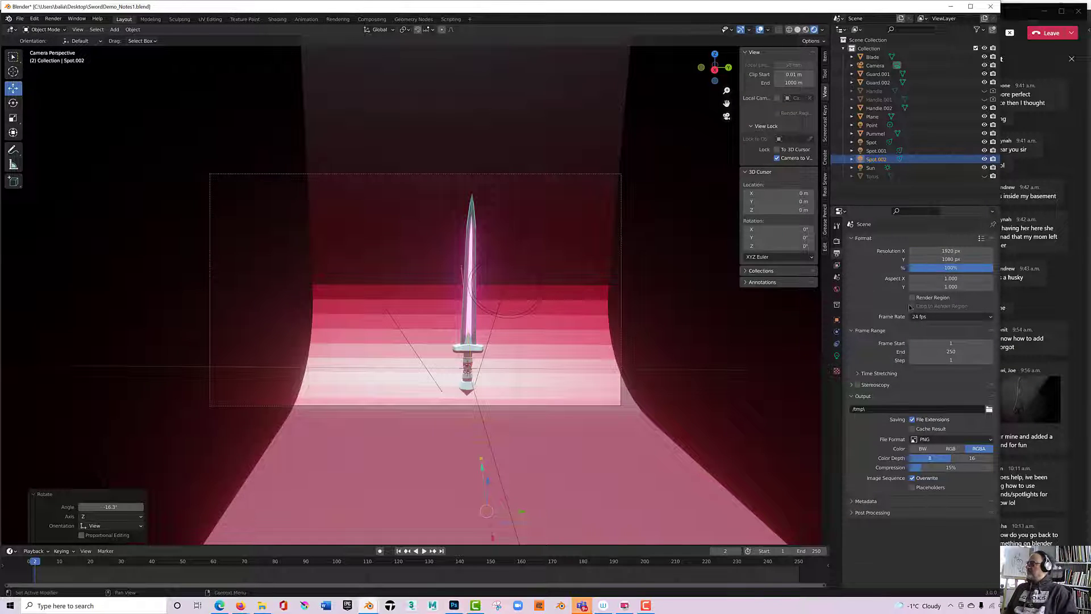
click(836, 241)
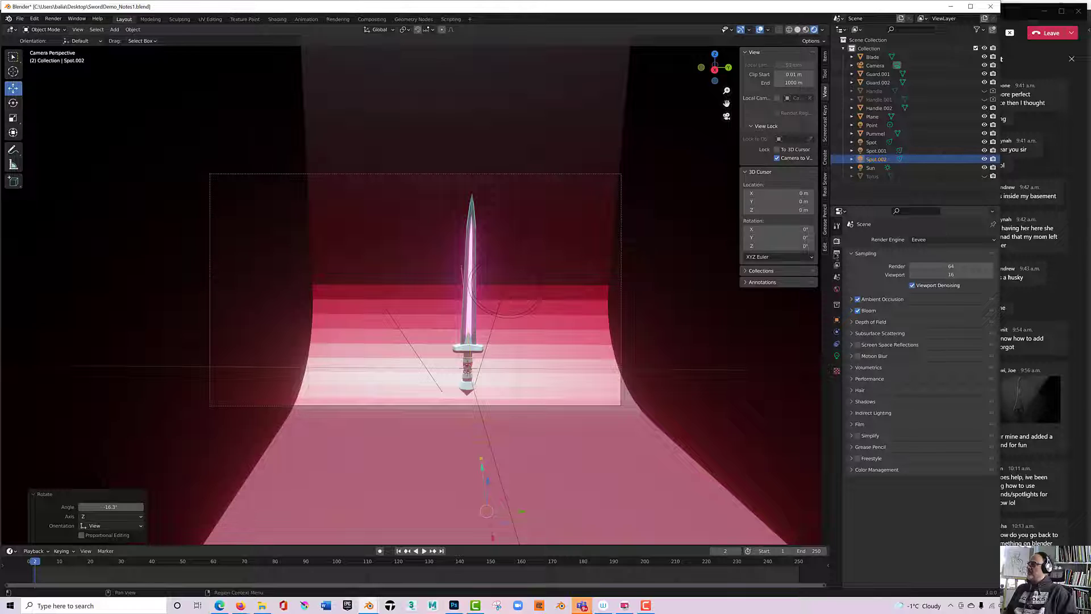
click(836, 254)
click(837, 241)
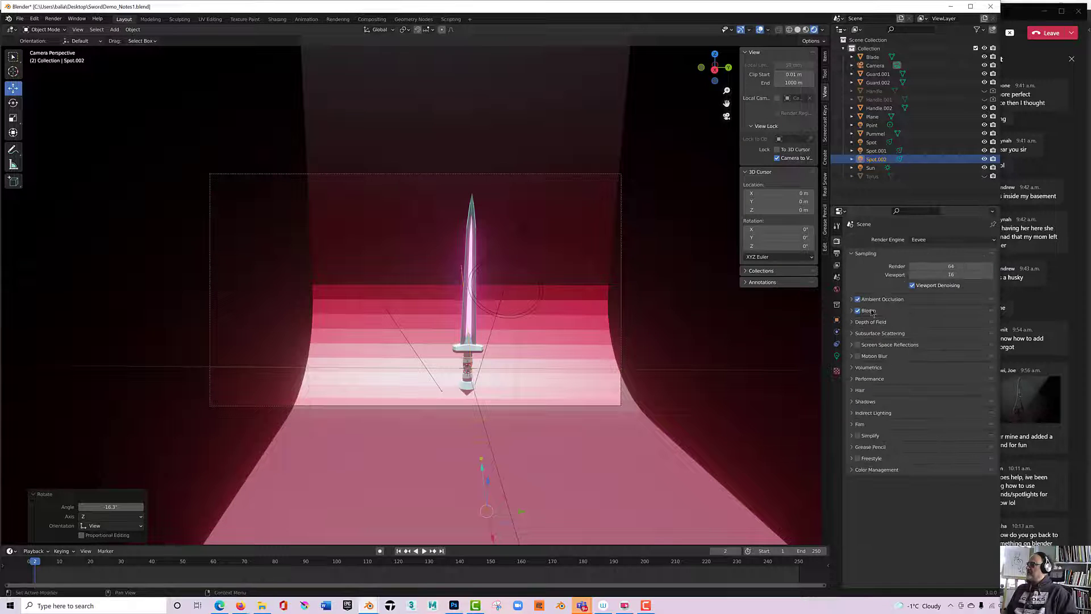
click(836, 254)
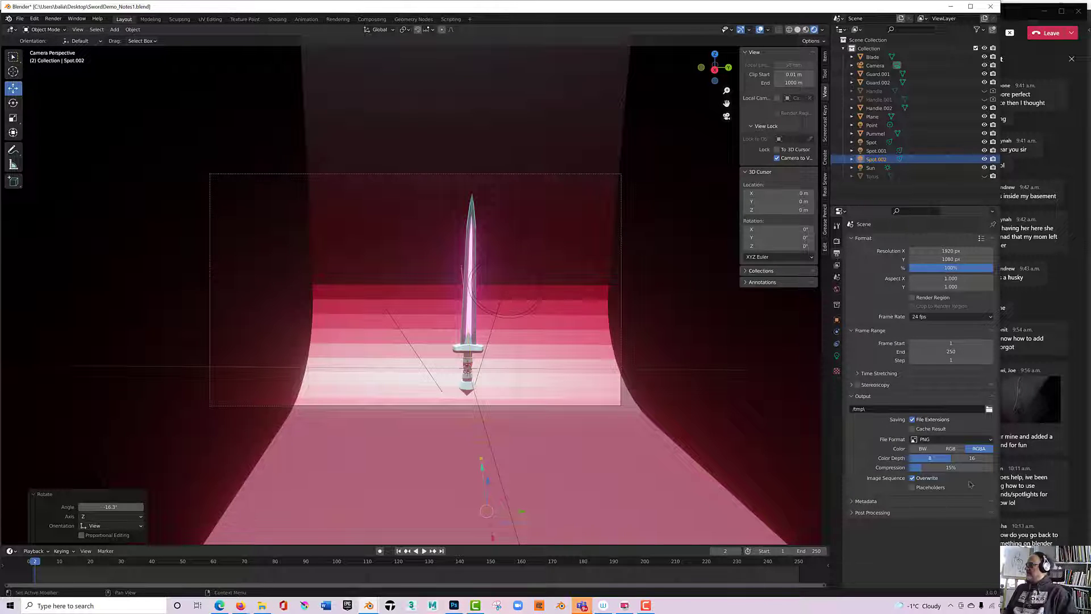
click(969, 442)
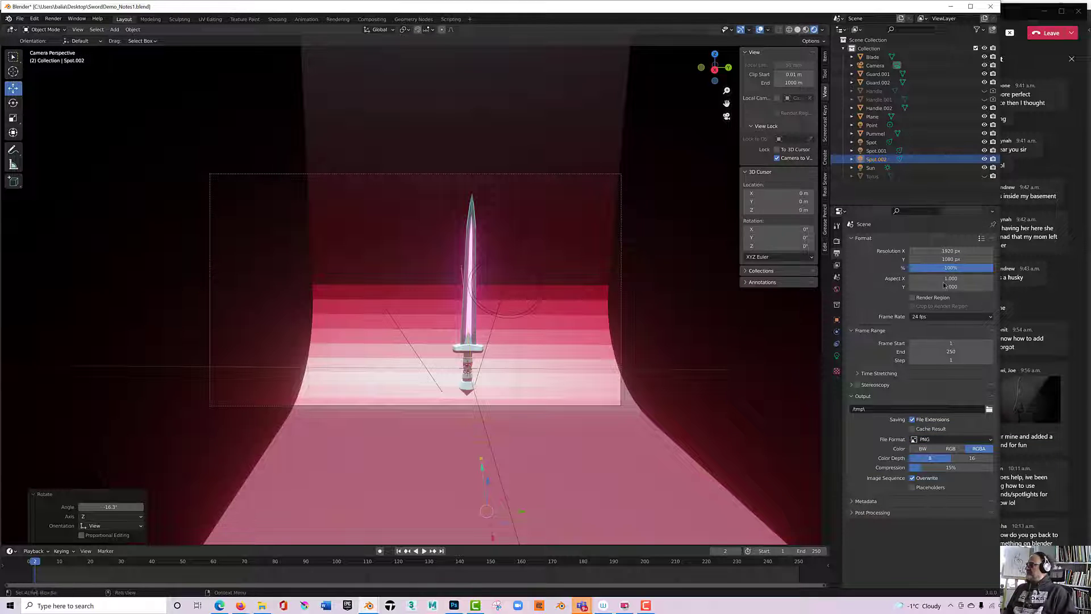
Set the horizontal output resolution to 1080 px for a square frame and shift the camera sideways to centre the sword.
click(945, 251)
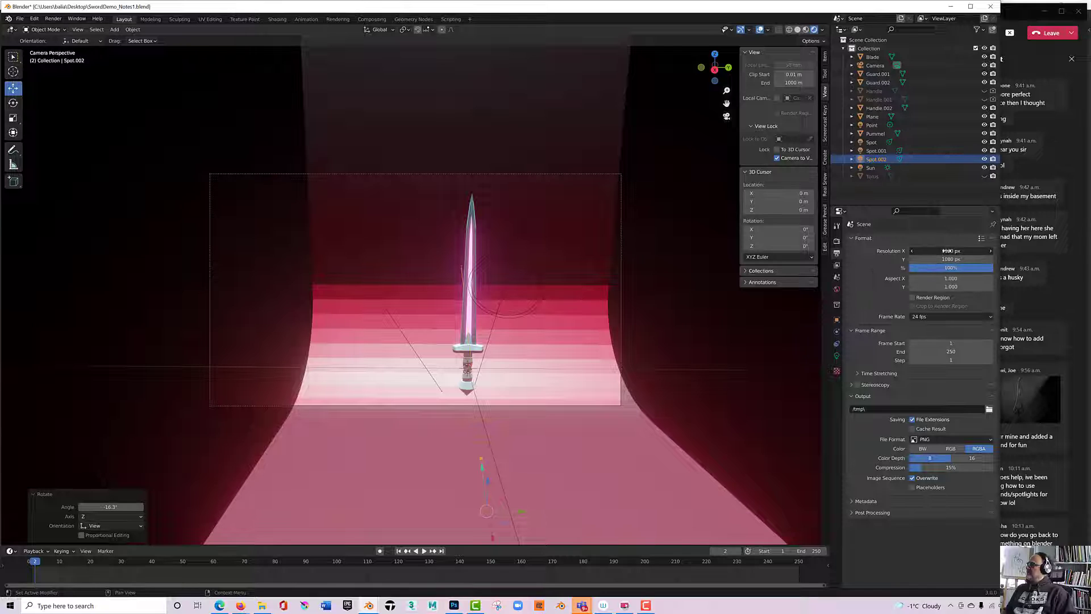
text(1080)
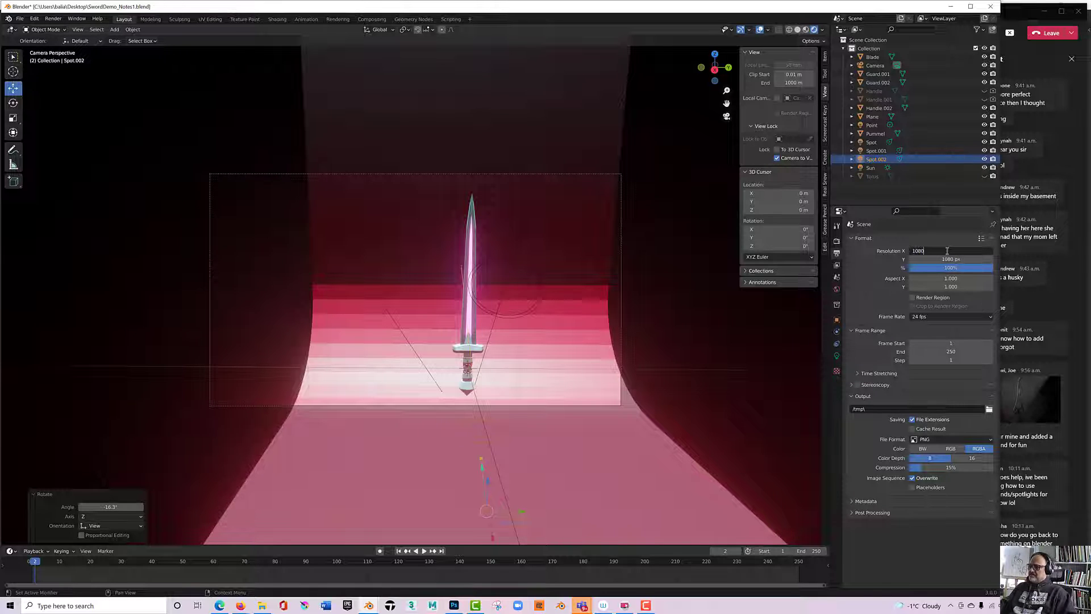
key(Return)
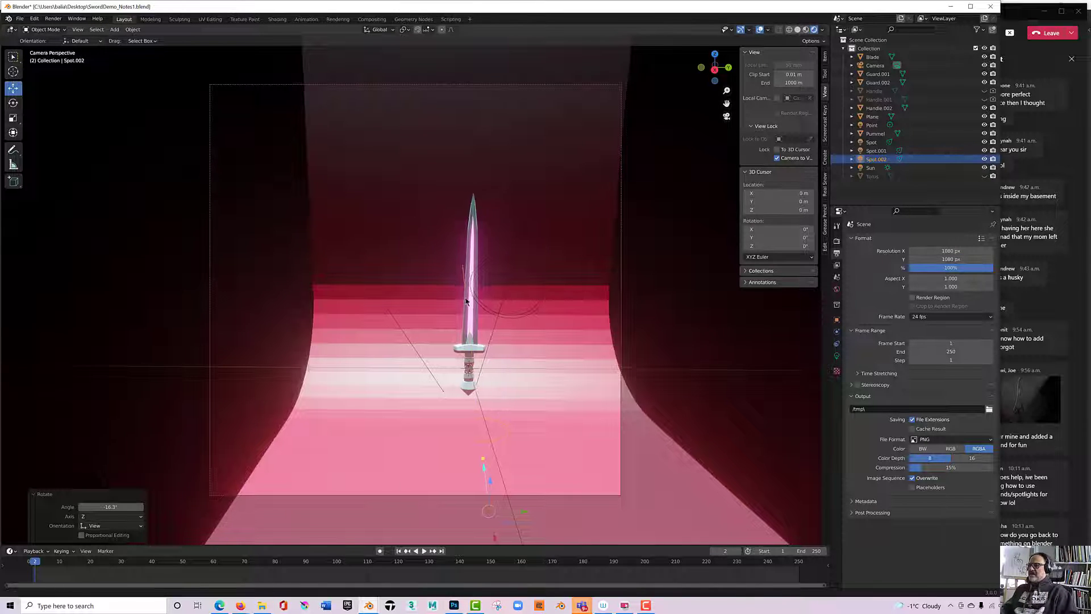
shift+middle_drag(466, 301, 413, 298)
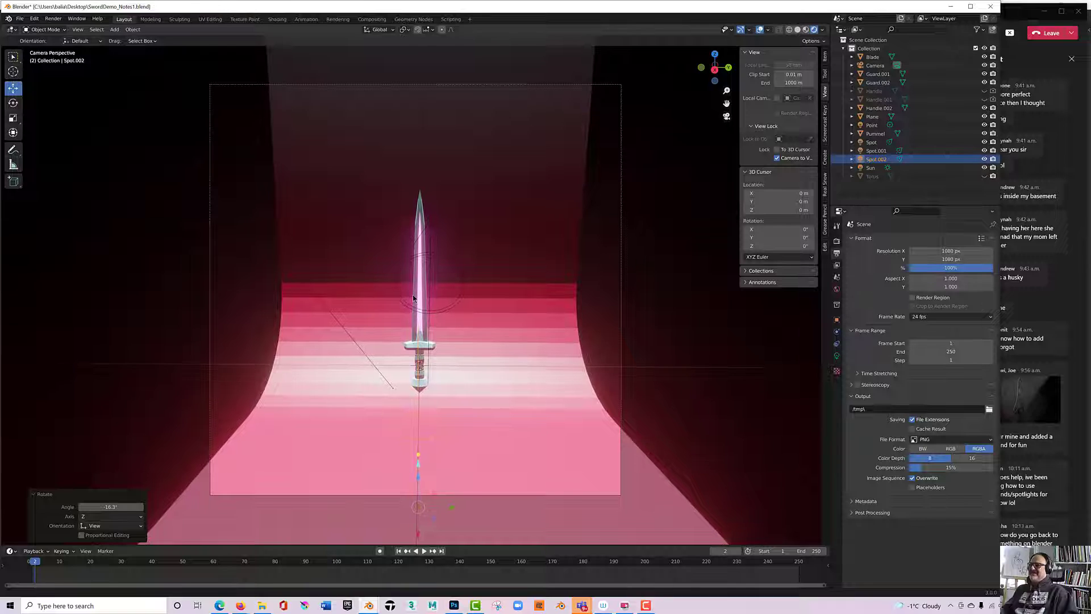
Set the horizontal output resolution to 600 px for a portrait frame and render the image.
click(946, 251)
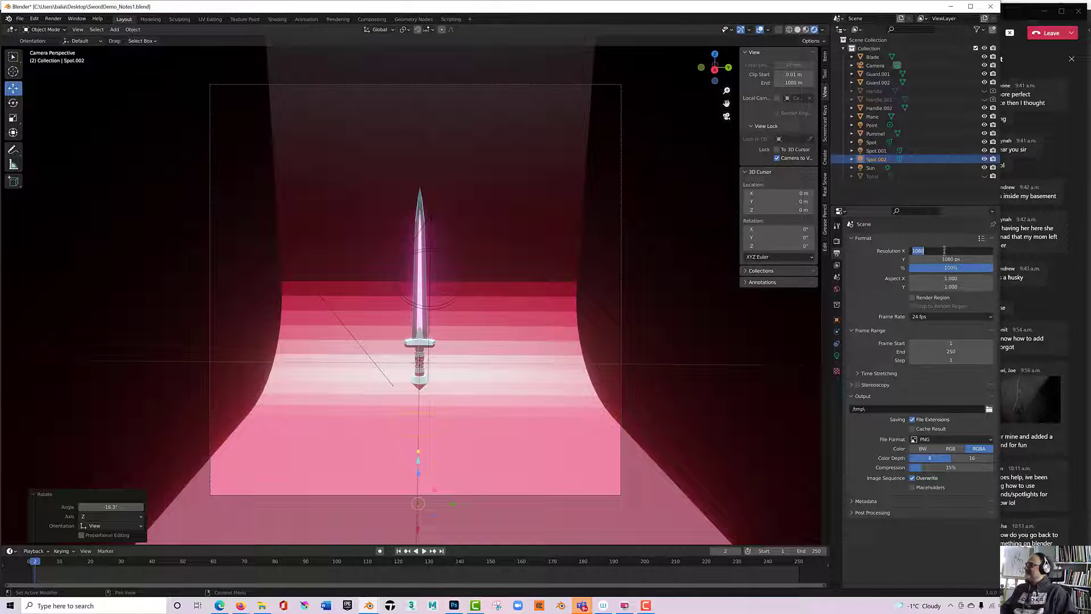
text(60)
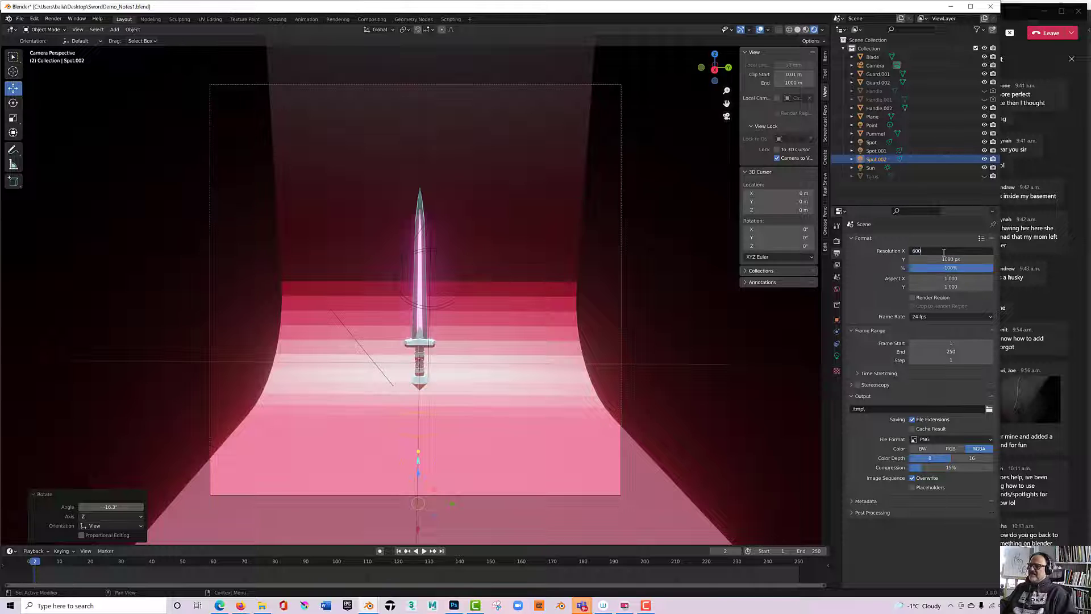
text(0)
key(Return)
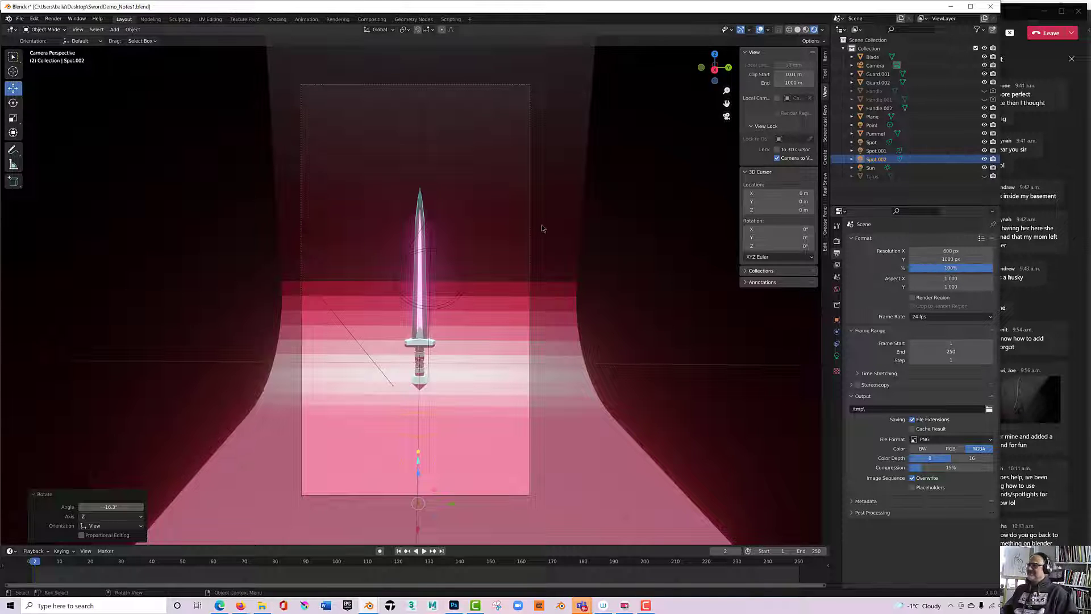
key(F12)
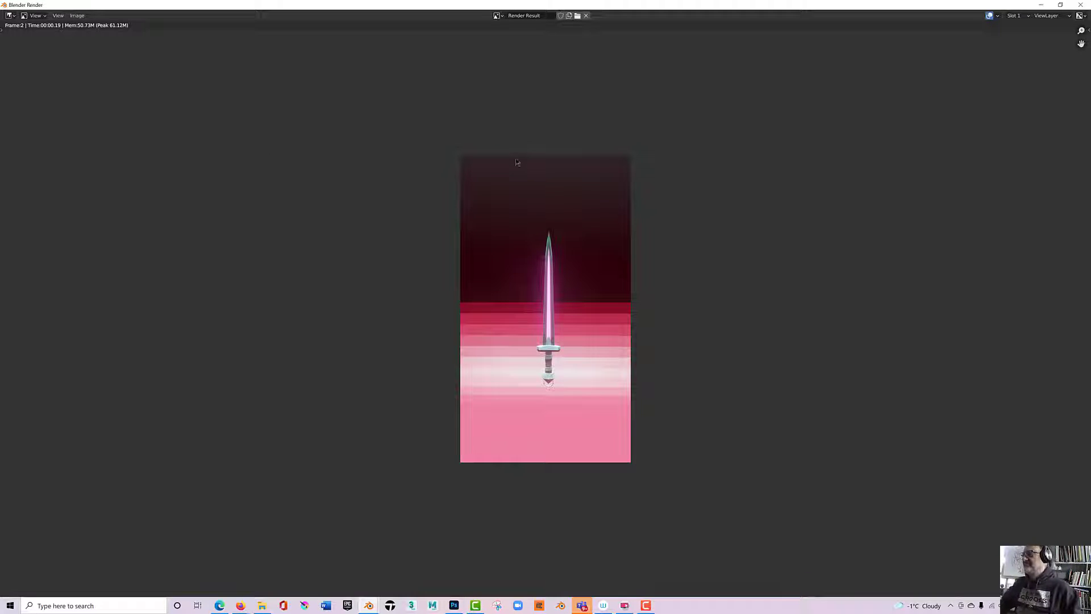
Save a copy of the portrait render to the Desktop under the next incremented file number and close the render window.
click(77, 16)
click(89, 80)
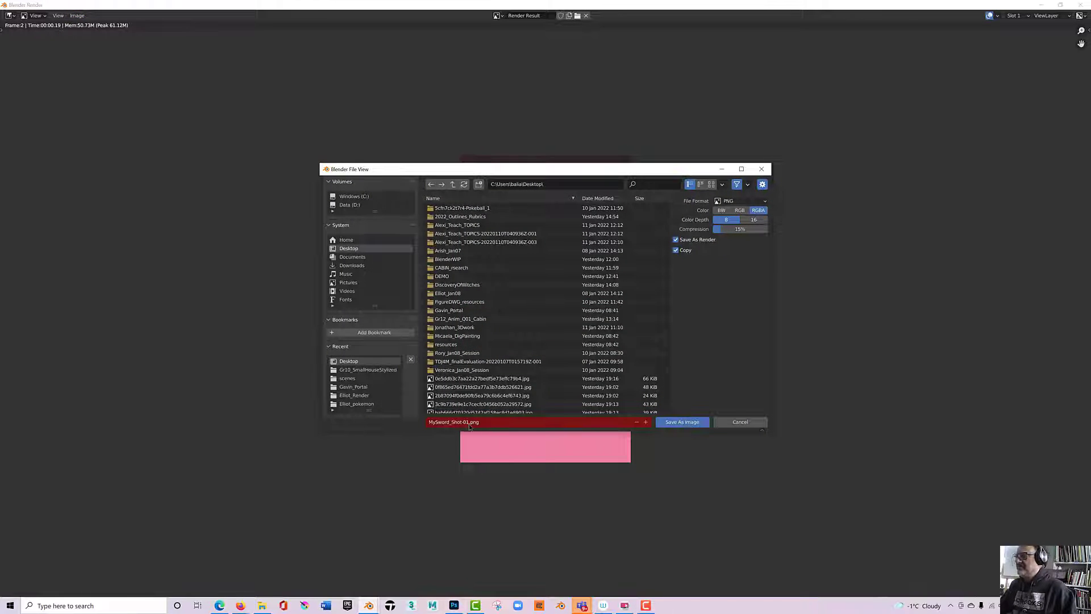
click(646, 421)
click(680, 422)
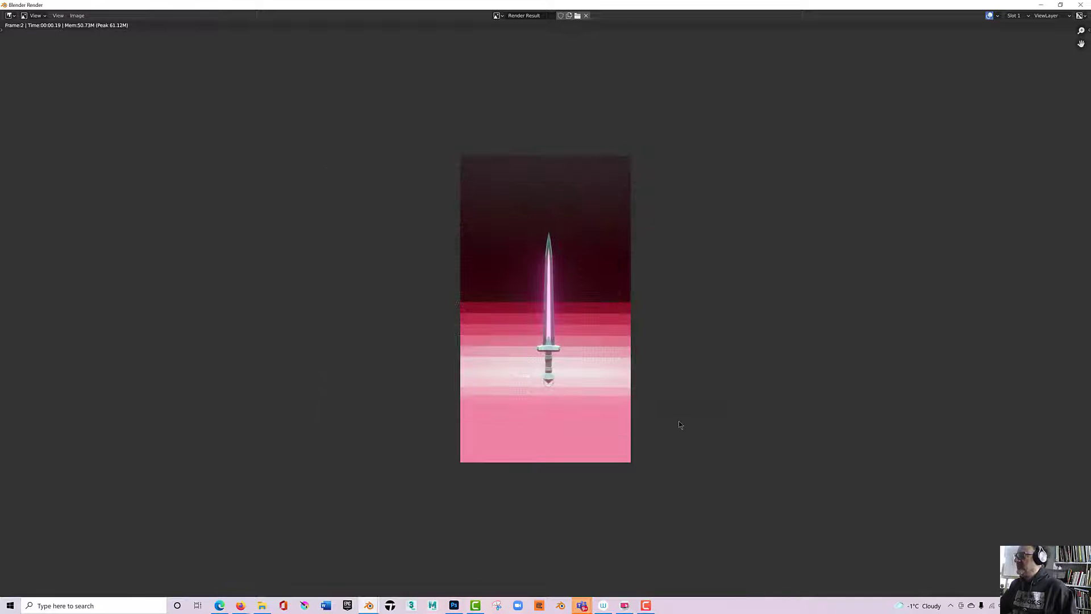
click(1060, 5)
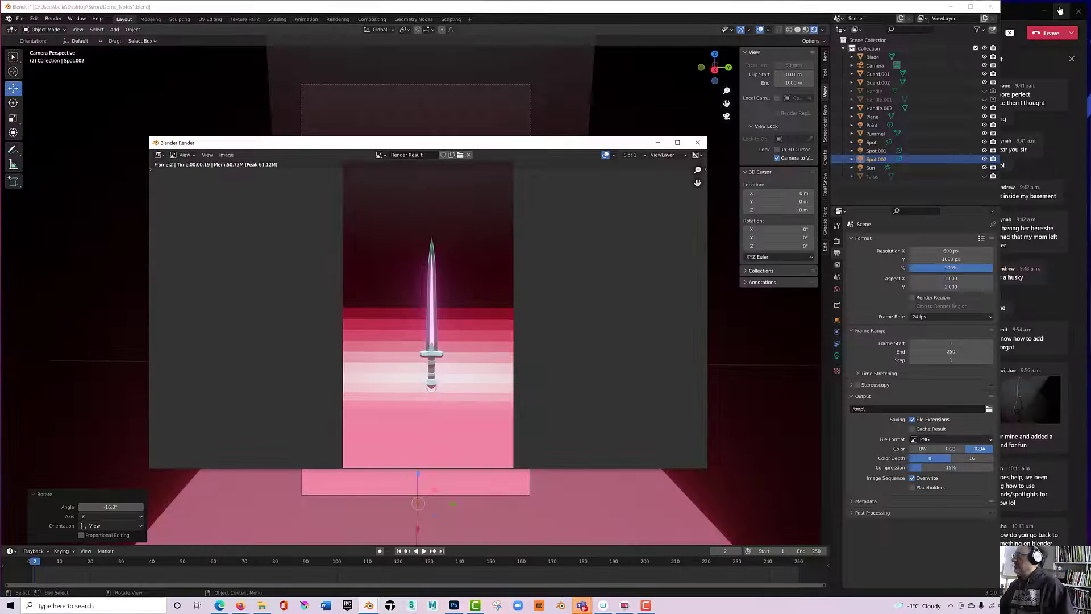
click(697, 144)
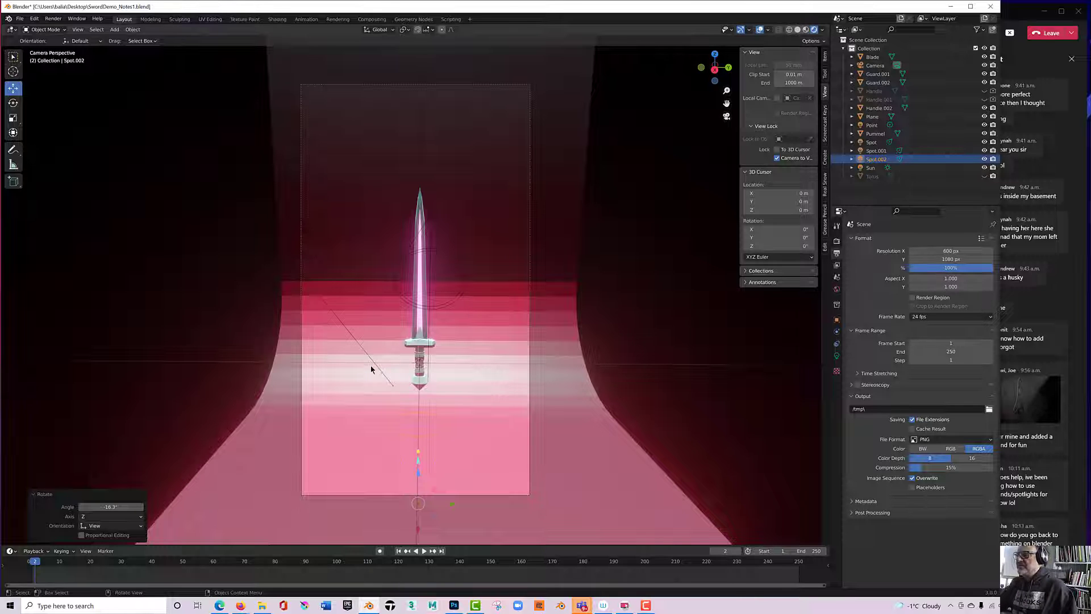
Reframe the camera at a slightly different angle and closer, keeping the sword centred in the portrait frame.
key(g)
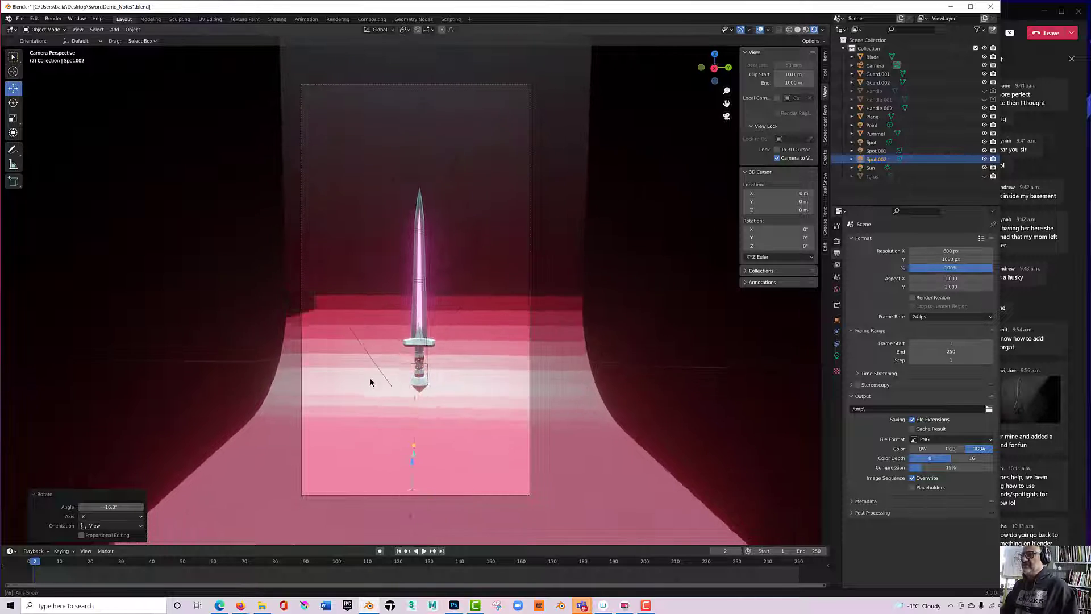
middle_drag(385, 376, 385, 377)
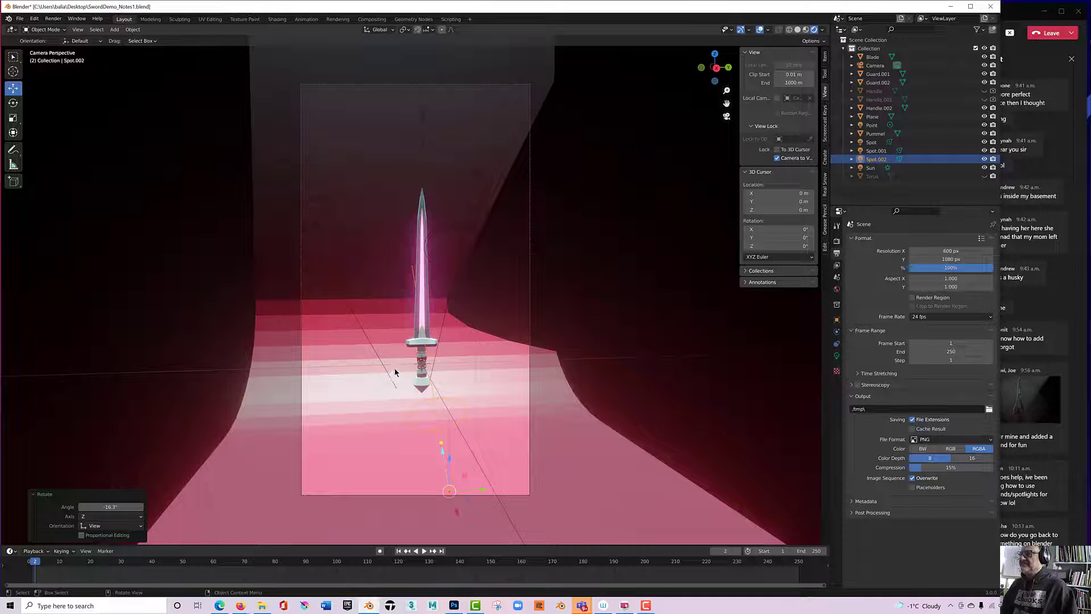
scroll(396, 366, up, 1)
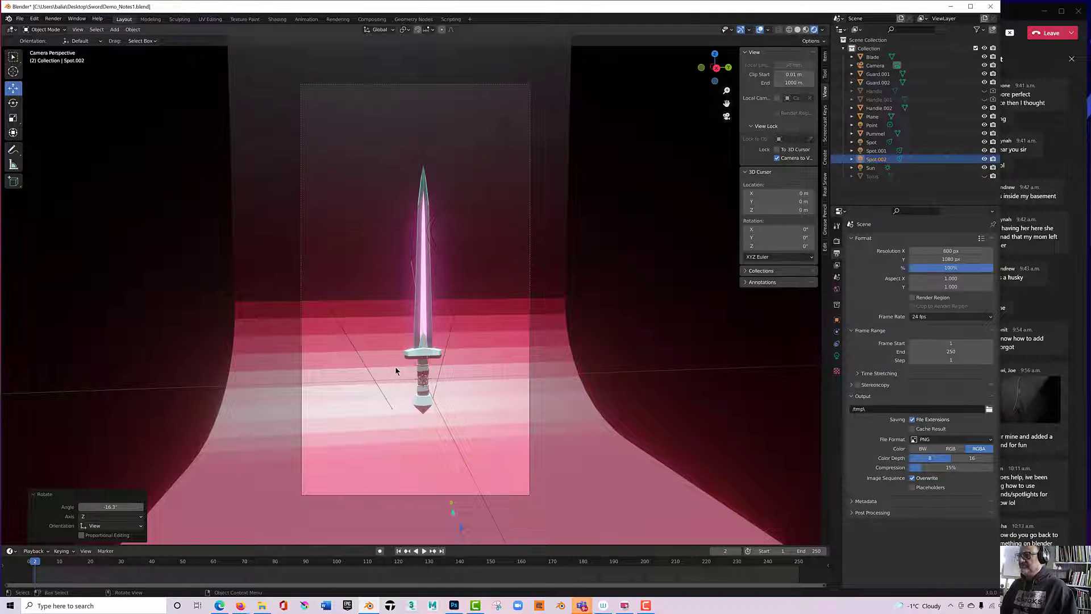
shift+middle_drag(395, 366, 388, 366)
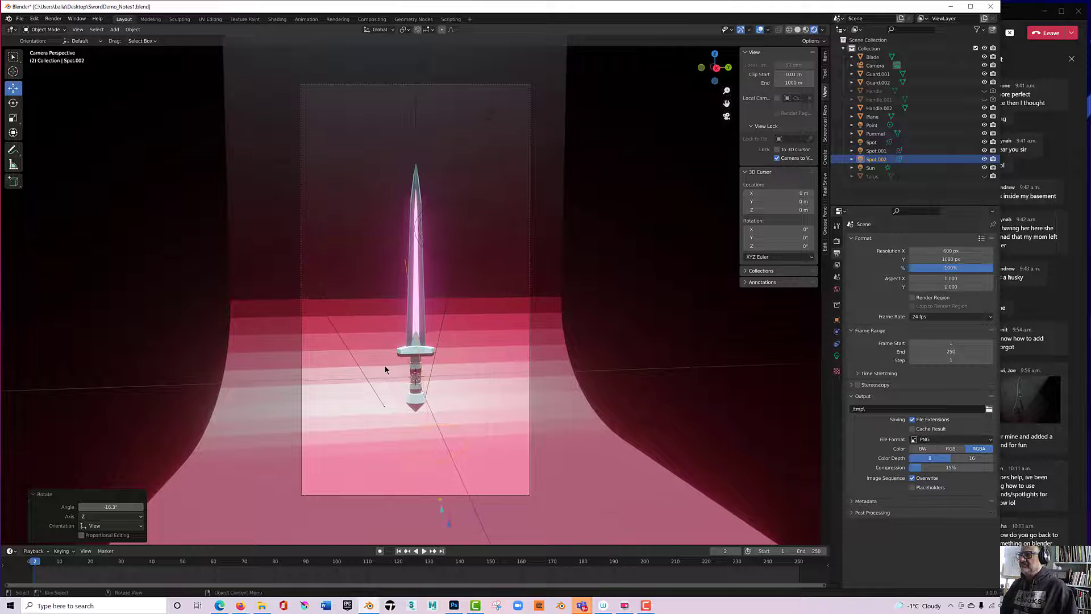
Save the scene to the Desktop as a new incremented version named SwordDemo_Notes2.blend.
click(35, 18)
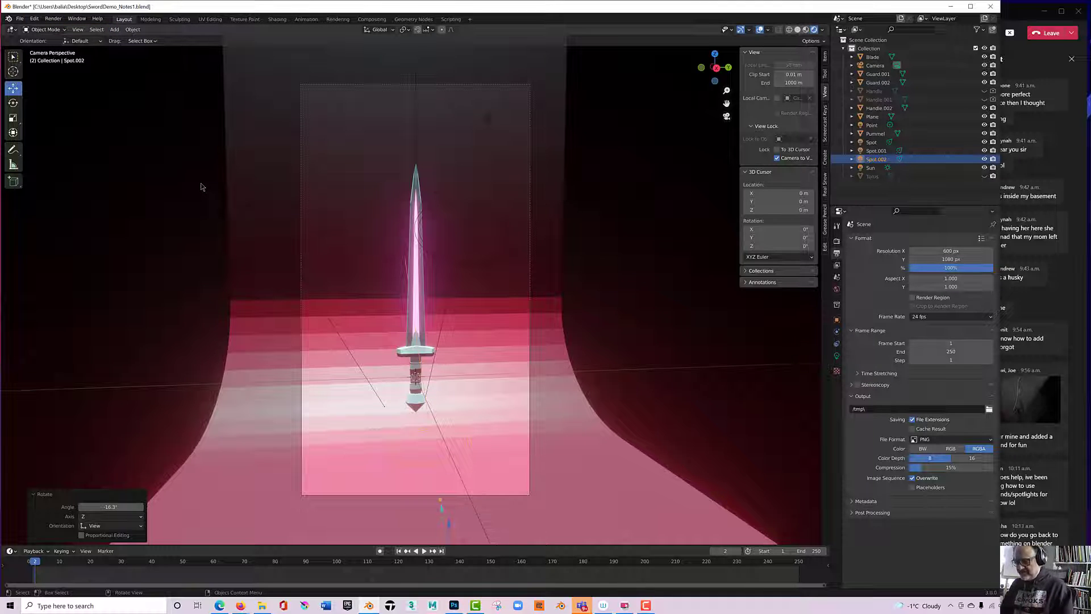
key(ctrl+shift+s)
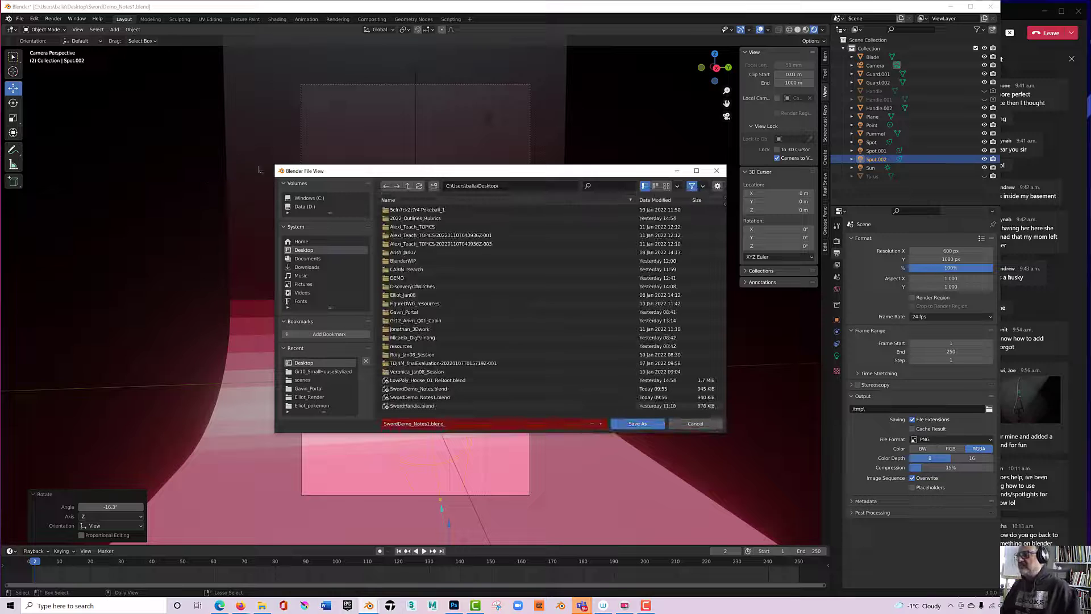
click(601, 425)
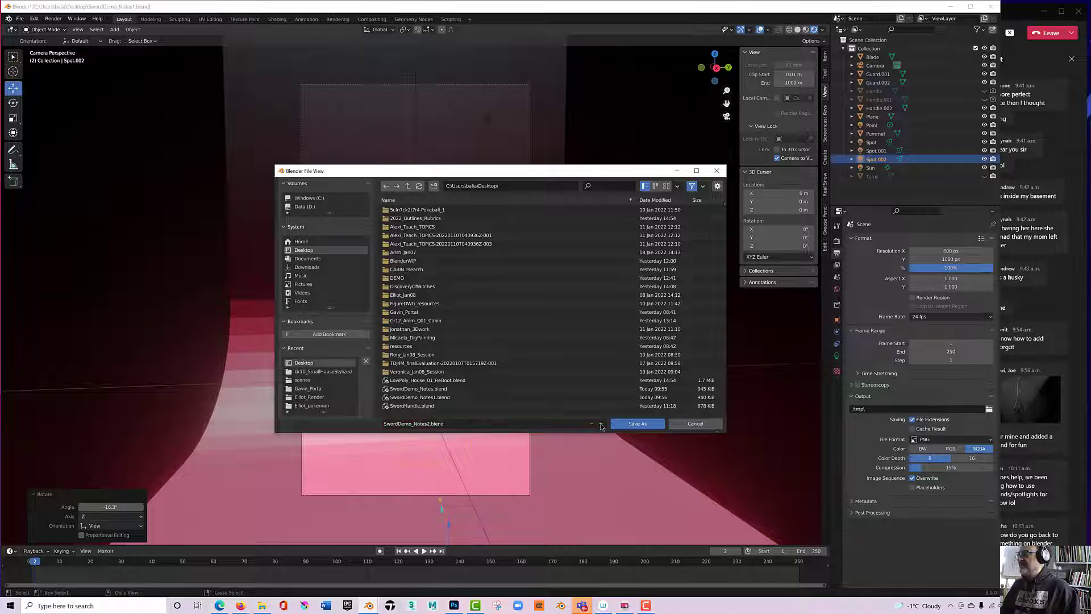
click(637, 423)
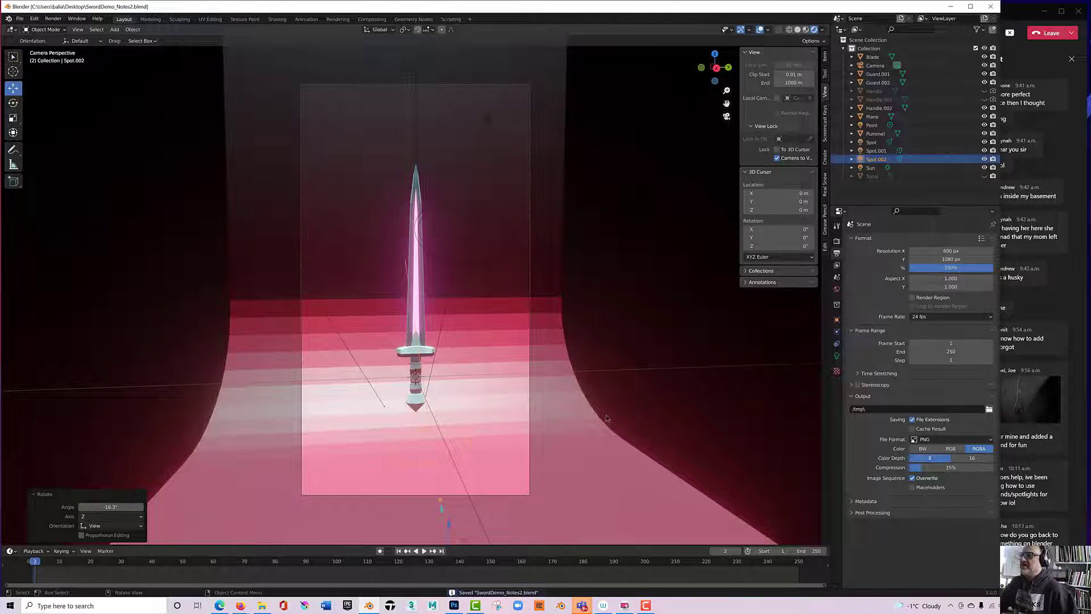
Bring the camera closer to the sword and swing it around for a more angled portrait shot.
scroll(305, 318, up, 2)
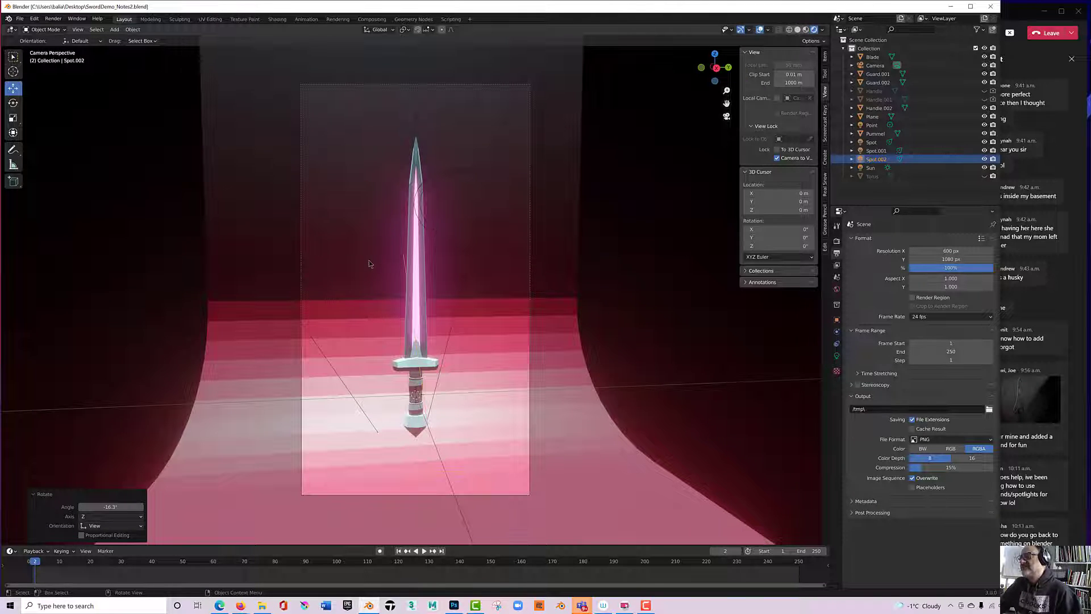
middle_drag(370, 263, 424, 265)
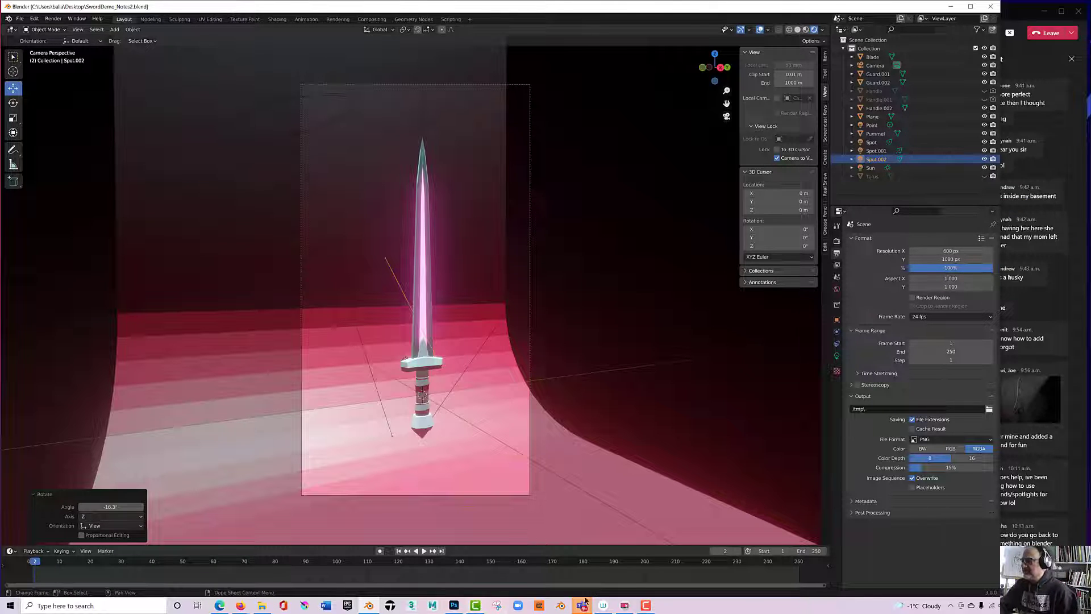
mouse_move(476, 607)
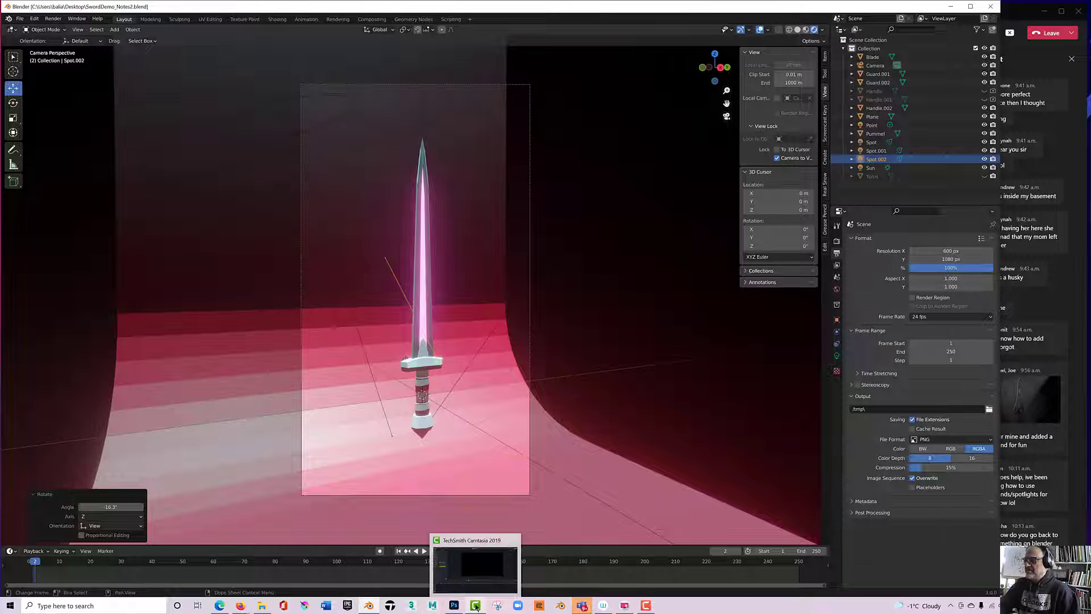